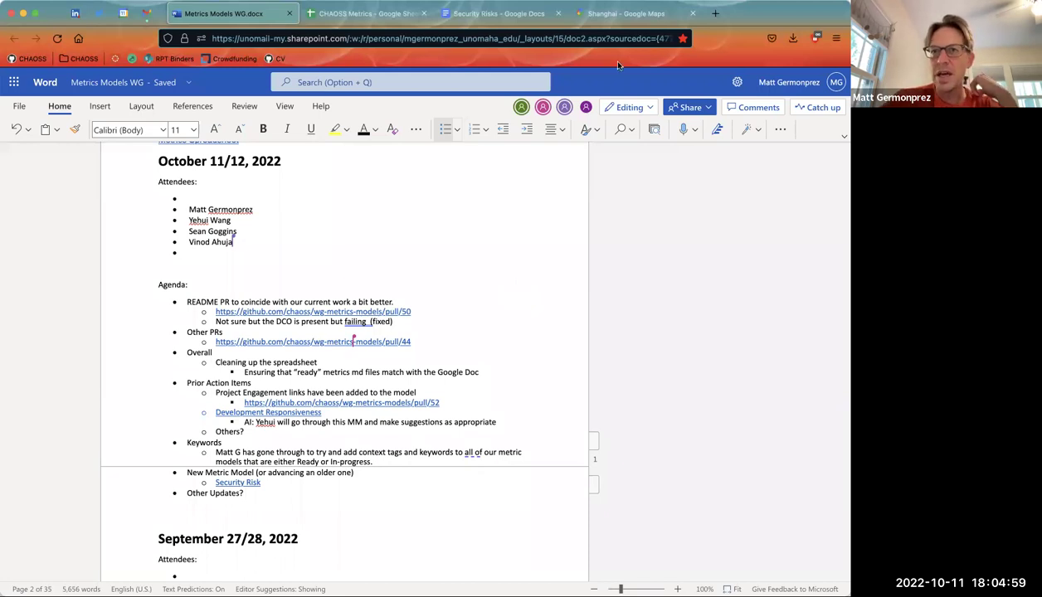
Close the Google Maps page and open the changed files of pull request 50, linked under the agenda's README item
{"action": "left_click", "coordinate": [693, 13]}
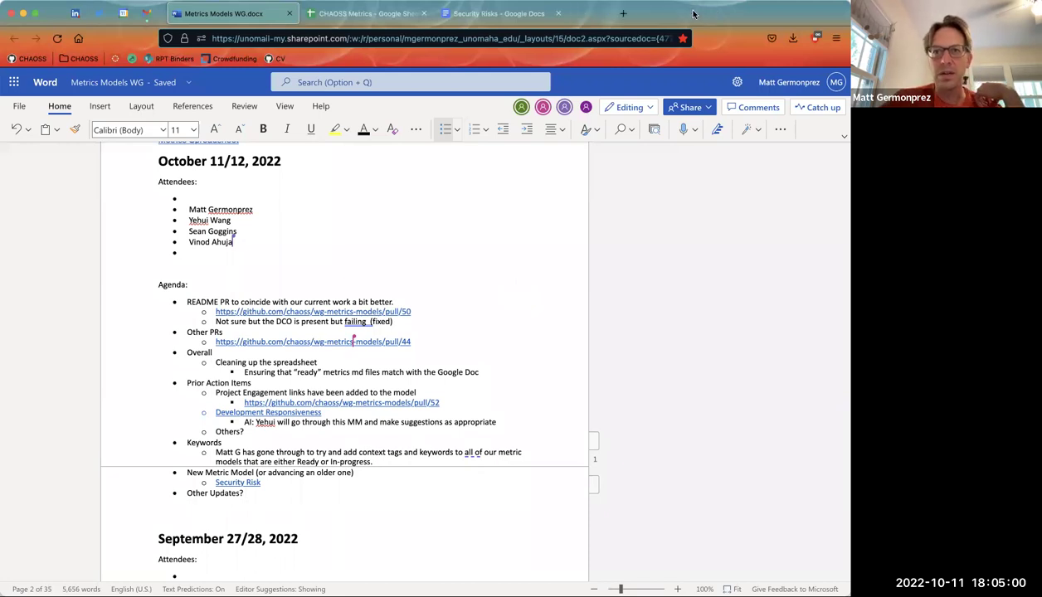
{"action": "left_click", "coordinate": [285, 313]}
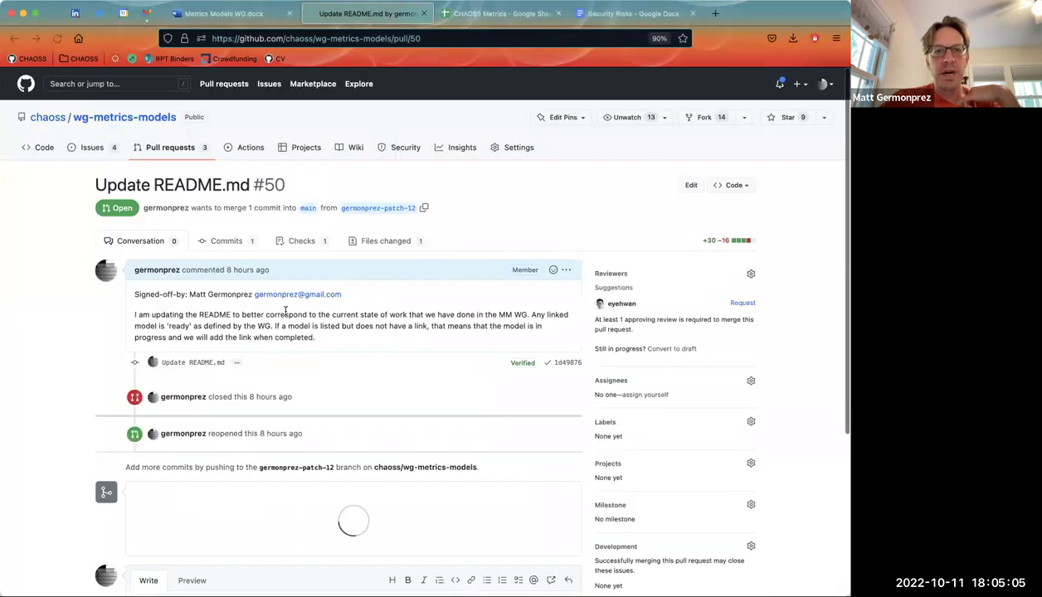
{"action": "scroll", "coordinate": [285, 312], "scroll_direction": "down", "scroll_amount": 1}
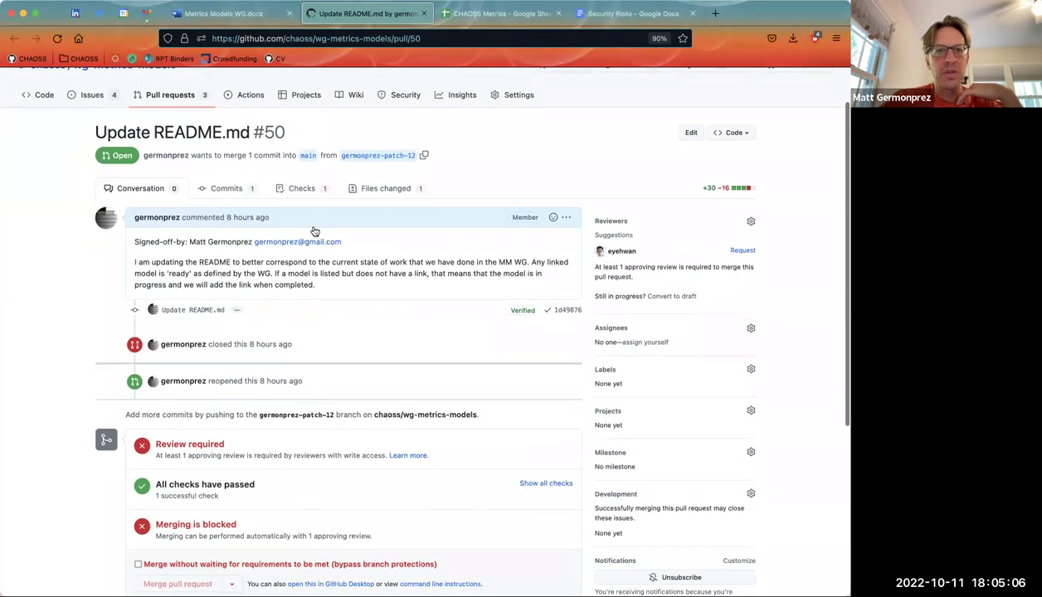
{"action": "left_click", "coordinate": [373, 188]}
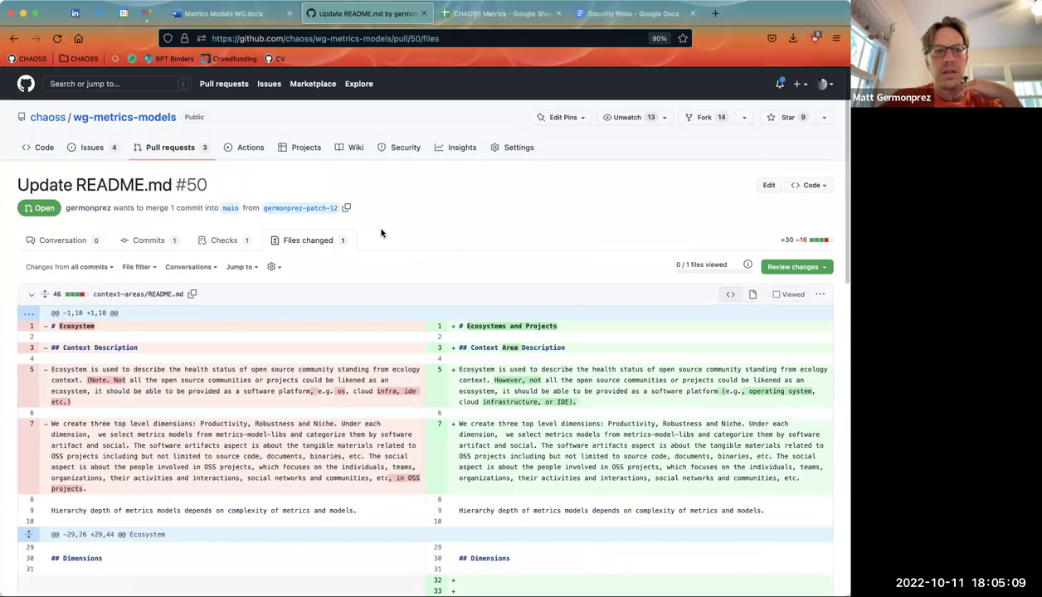
Examine the context-areas/README.md diff from the context description through the Productivity, Robustness and Niche dimensions to the references
{"action": "scroll", "coordinate": [381, 234], "scroll_direction": "down", "scroll_amount": 3}
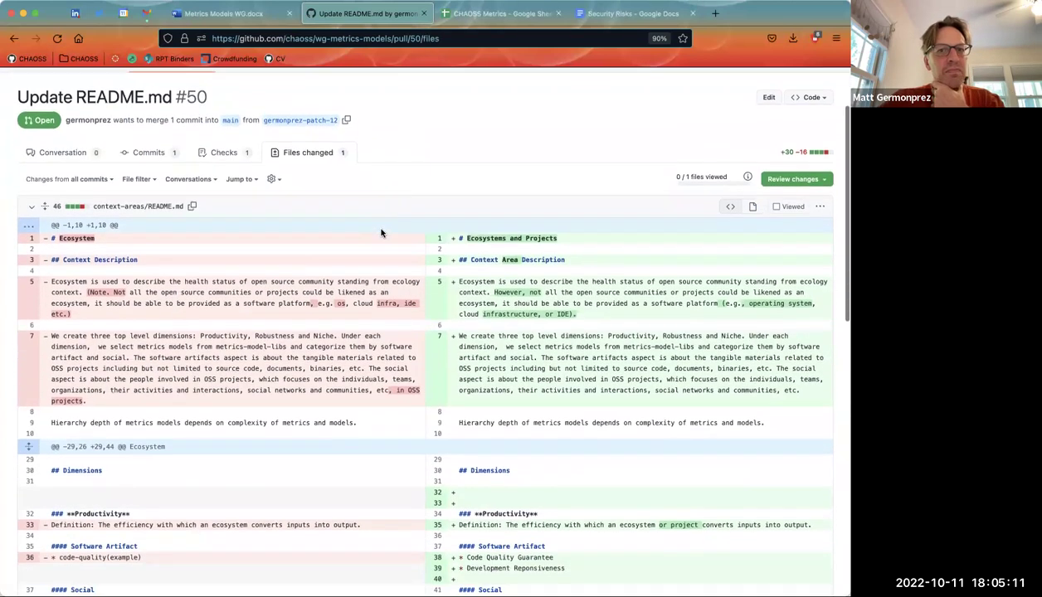
{"action": "scroll", "coordinate": [380, 233], "scroll_direction": "down", "scroll_amount": 2}
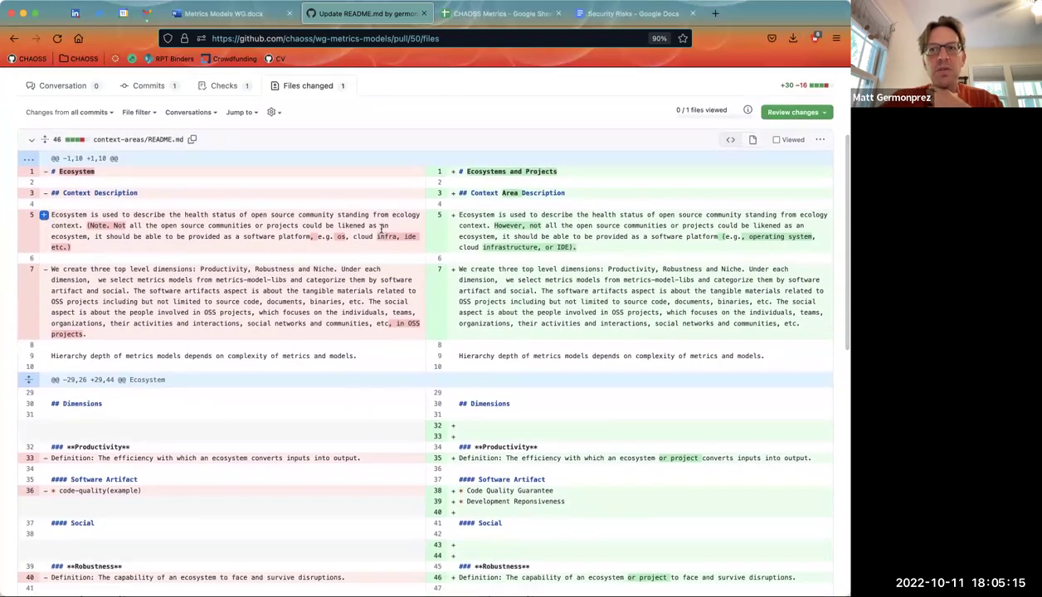
{"action": "scroll", "coordinate": [381, 230], "scroll_direction": "down", "scroll_amount": 2}
{"action": "scroll", "coordinate": [381, 229], "scroll_direction": "down", "scroll_amount": 3}
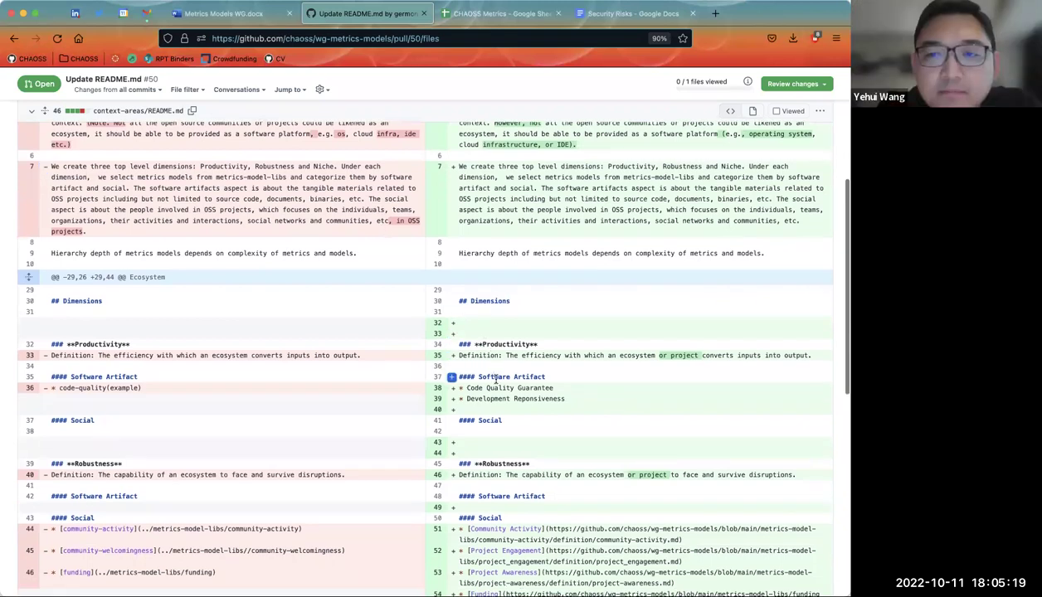
{"action": "scroll", "coordinate": [495, 407], "scroll_direction": "down", "scroll_amount": 5}
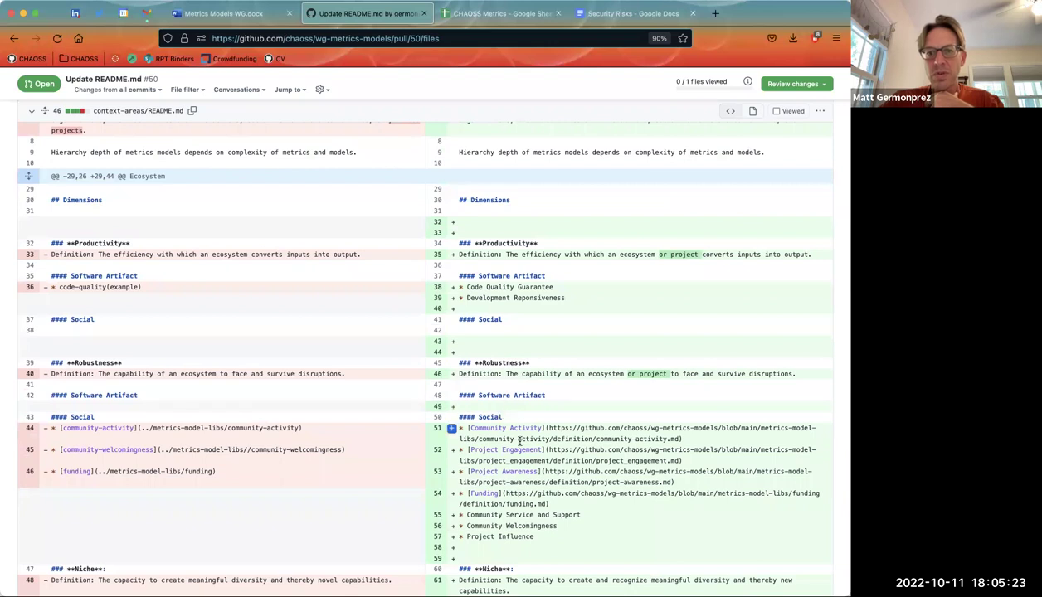
{"action": "scroll", "coordinate": [520, 441], "scroll_direction": "down", "scroll_amount": 3}
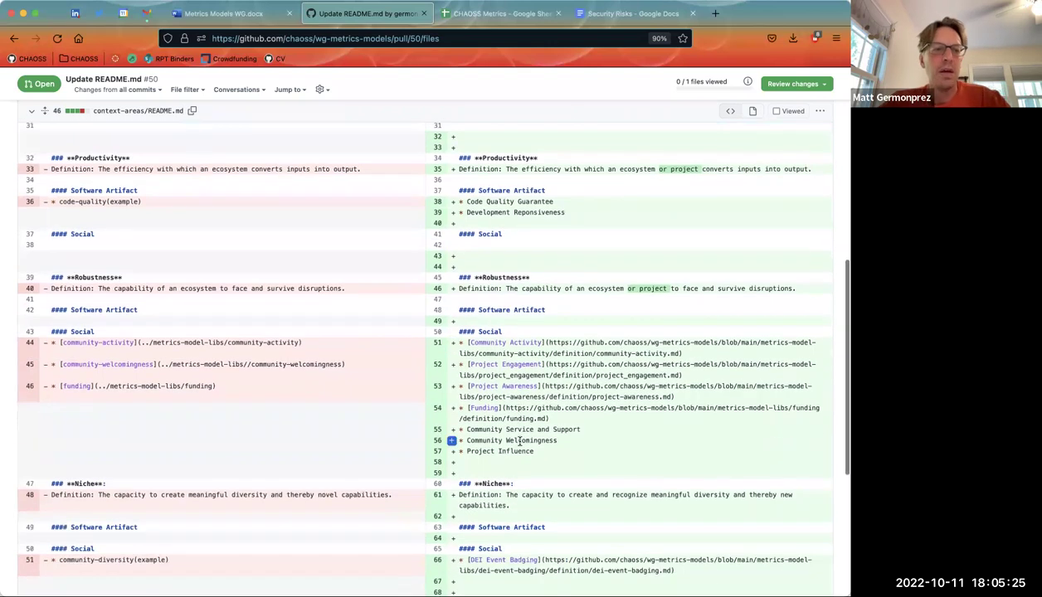
{"action": "scroll", "coordinate": [498, 415], "scroll_direction": "down", "scroll_amount": 2}
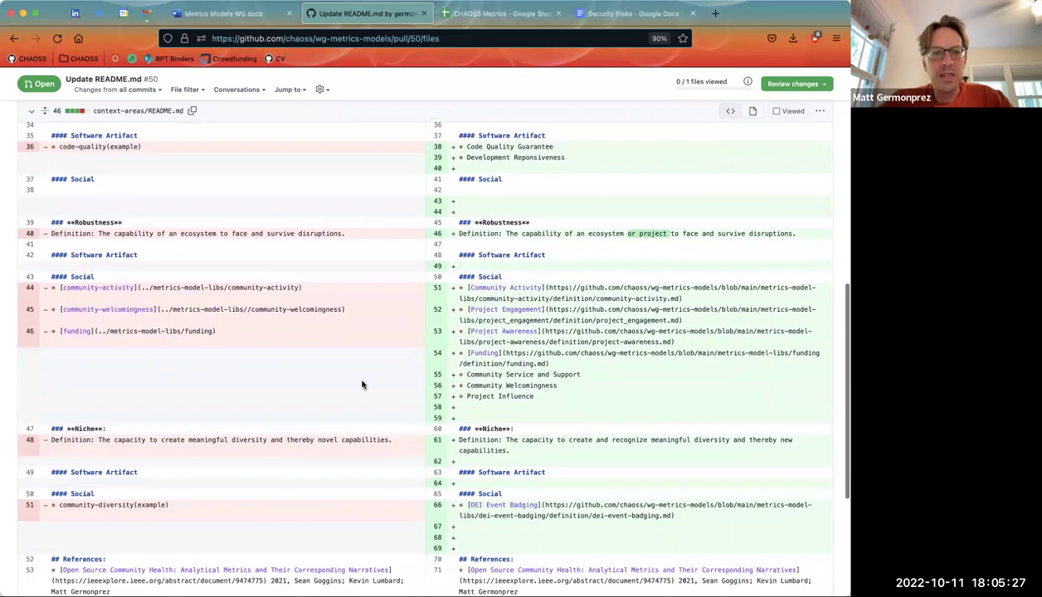
{"action": "scroll", "coordinate": [362, 384], "scroll_direction": "down", "scroll_amount": 4}
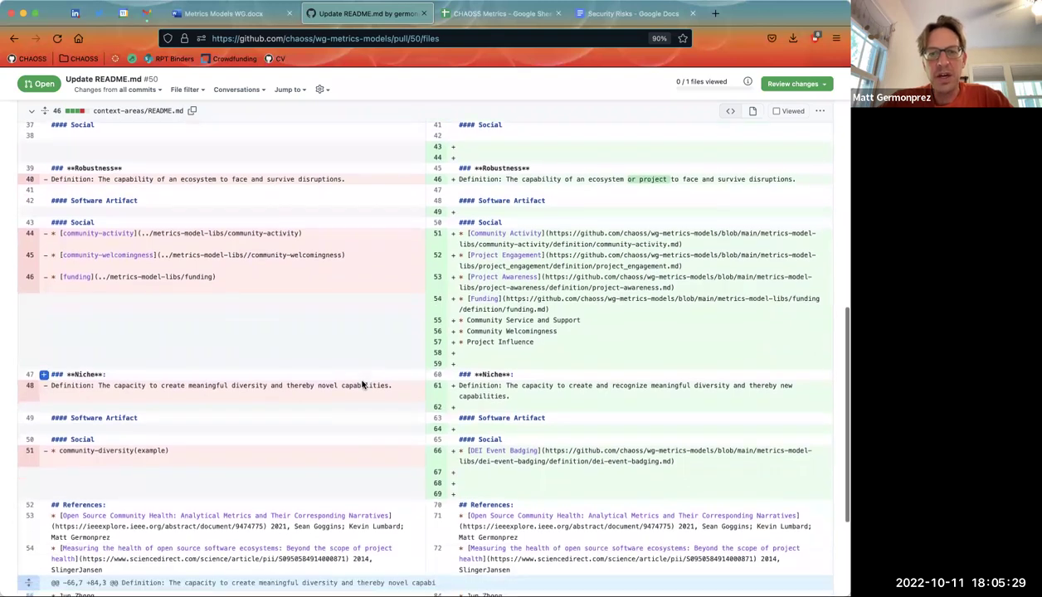
{"action": "scroll", "coordinate": [362, 384], "scroll_direction": "up", "scroll_amount": 2}
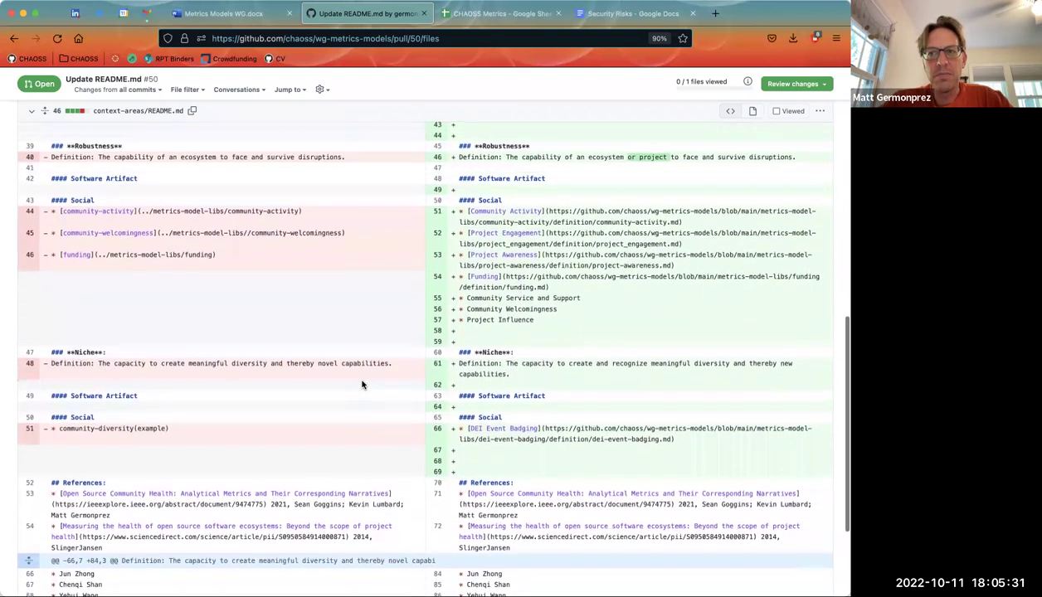
Compare the model lists in the README diff with the model statuses on the CHAOSS Metrics spreadsheet's Metrics Models sheet
{"action": "left_click", "coordinate": [471, 18]}
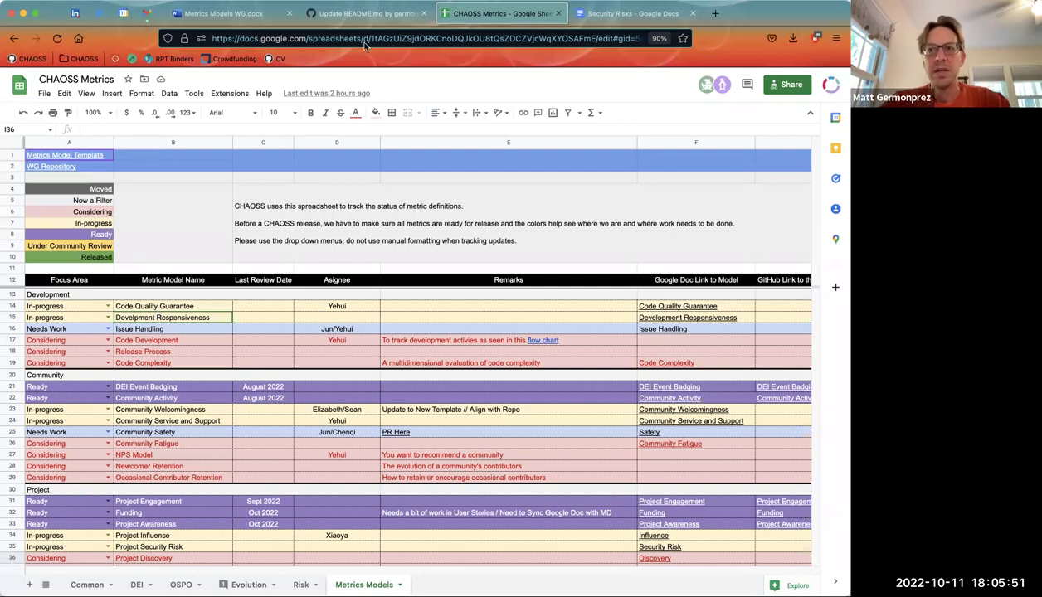
{"action": "left_click", "coordinate": [376, 15]}
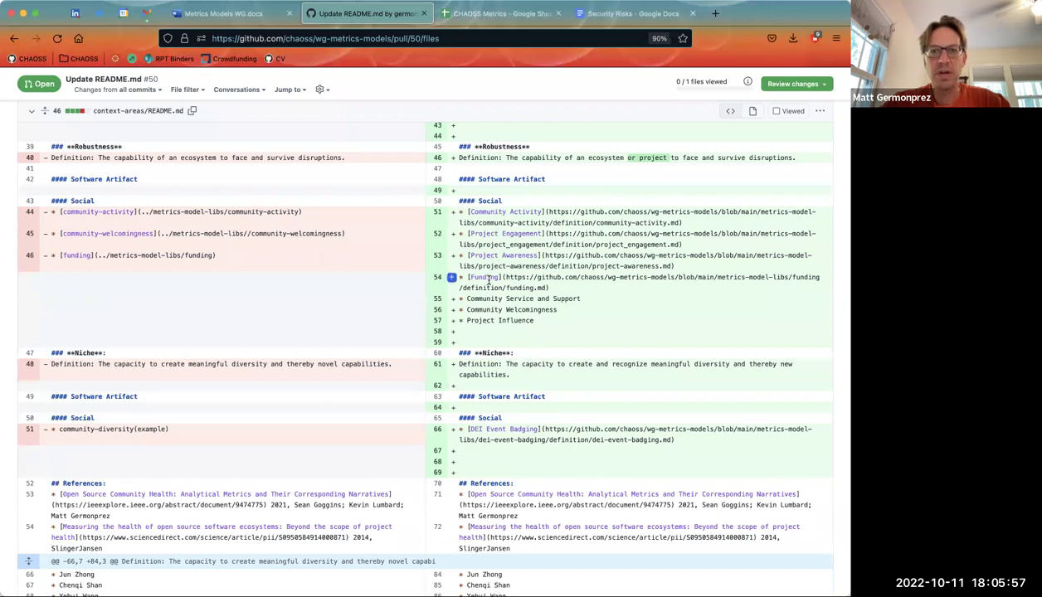
{"action": "left_click", "coordinate": [486, 12]}
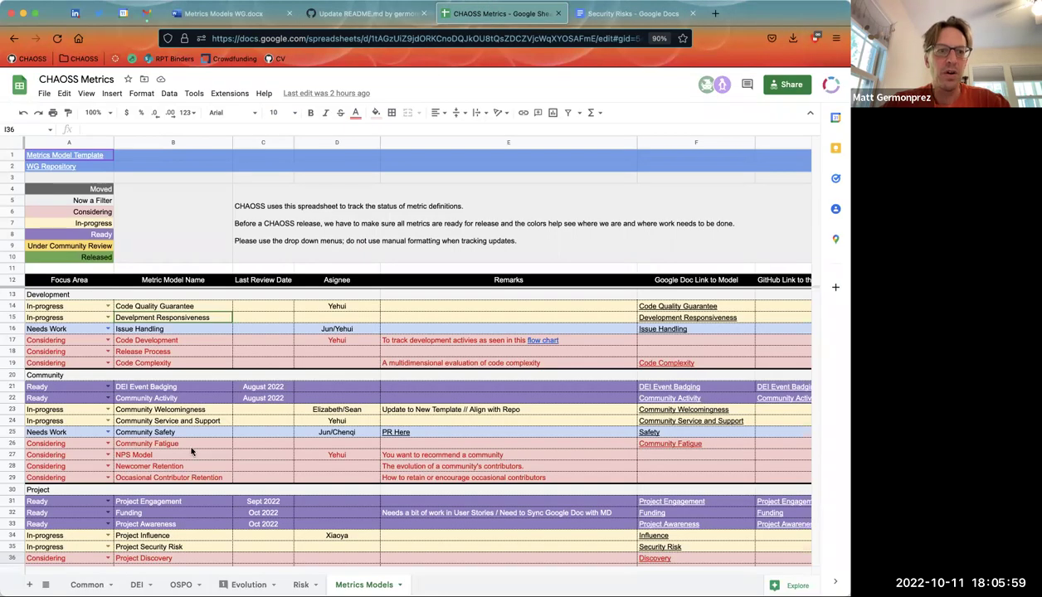
{"action": "scroll", "coordinate": [191, 450], "scroll_direction": "down", "scroll_amount": 1}
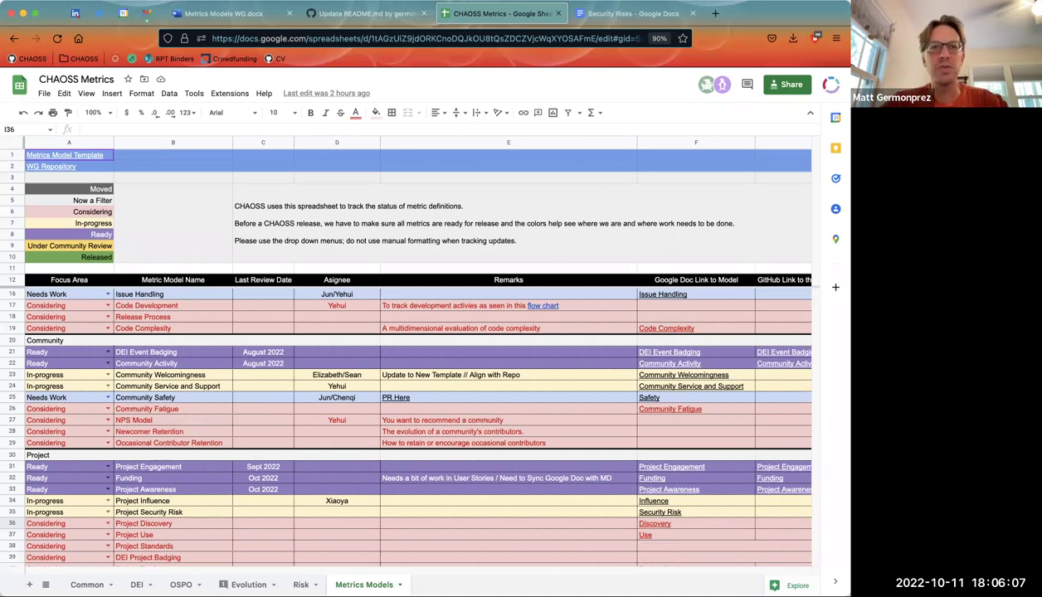
{"action": "left_click", "coordinate": [365, 14]}
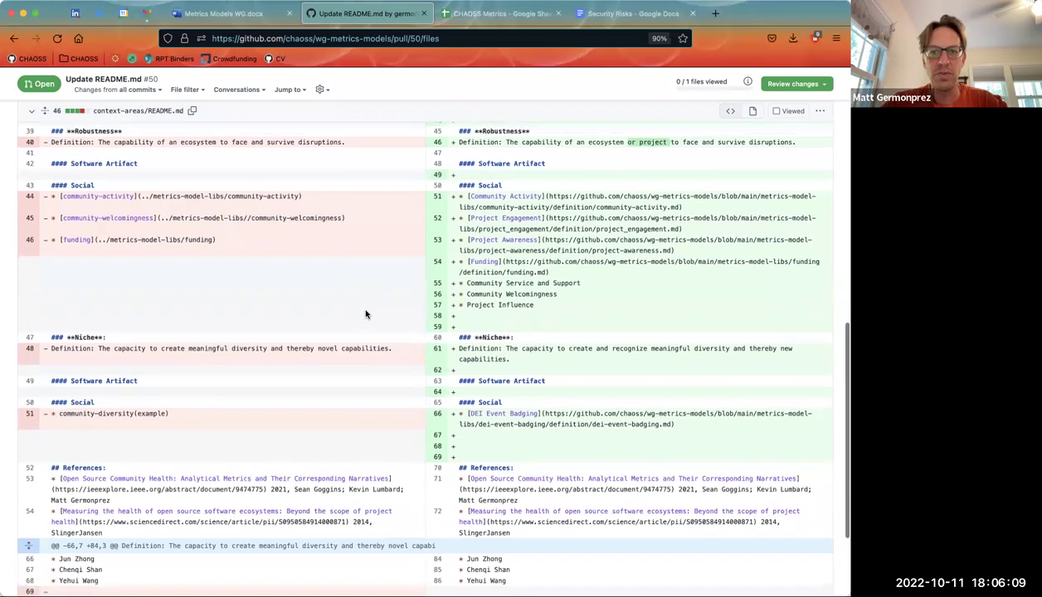
{"action": "scroll", "coordinate": [365, 314], "scroll_direction": "down", "scroll_amount": 2}
{"action": "scroll", "coordinate": [365, 313], "scroll_direction": "up", "scroll_amount": 2}
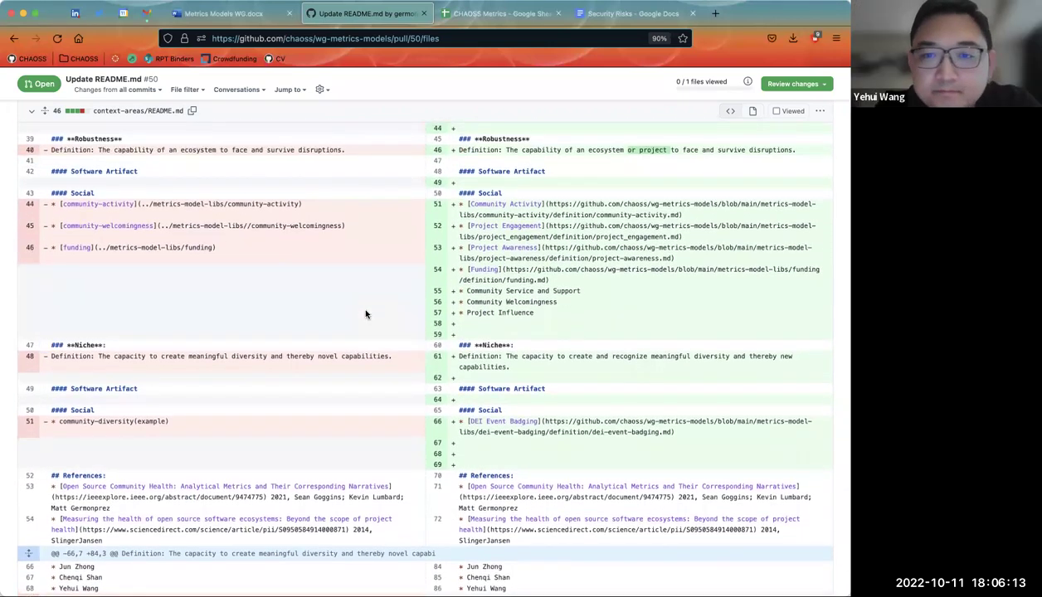
In the Metrics Models WG notes, add a sub-bullet under the README PR's DCO note reading "Merged by" plus the merging colleague's name
{"action": "left_click", "coordinate": [249, 13]}
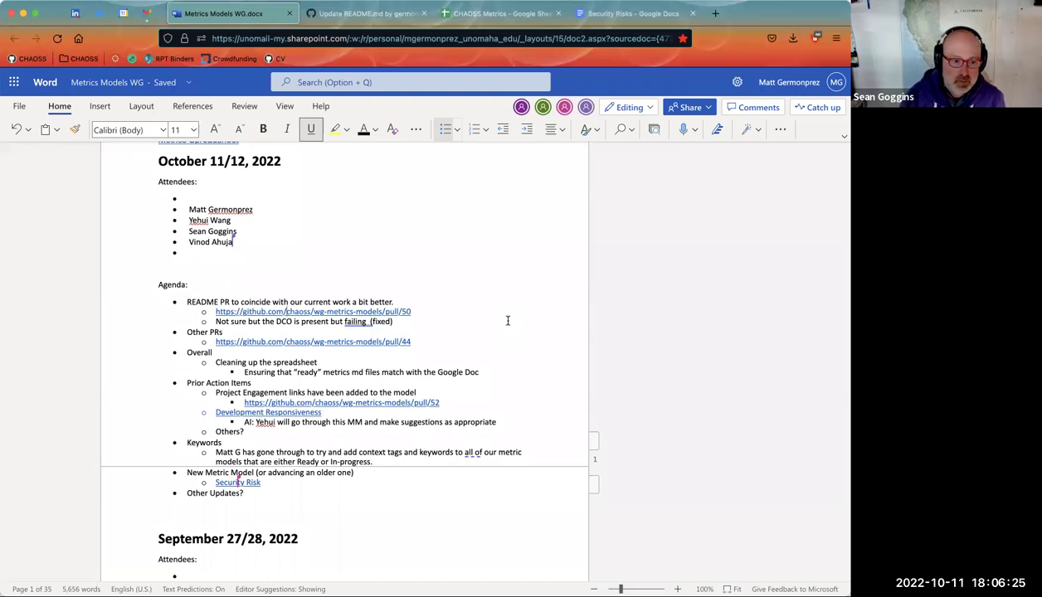
{"action": "left_click", "coordinate": [408, 323]}
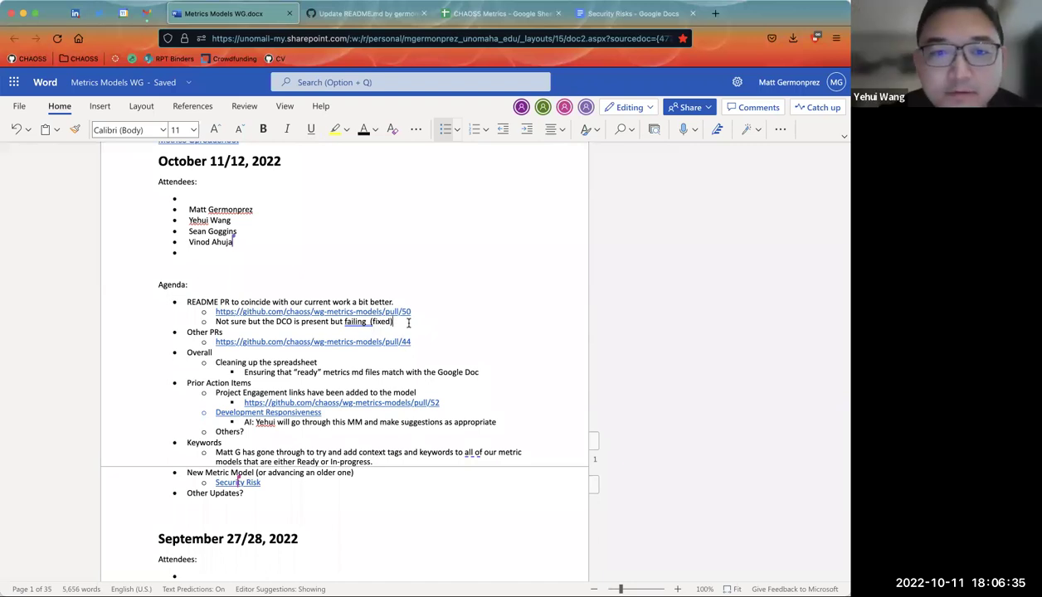
{"action": "key", "text": "Return"}
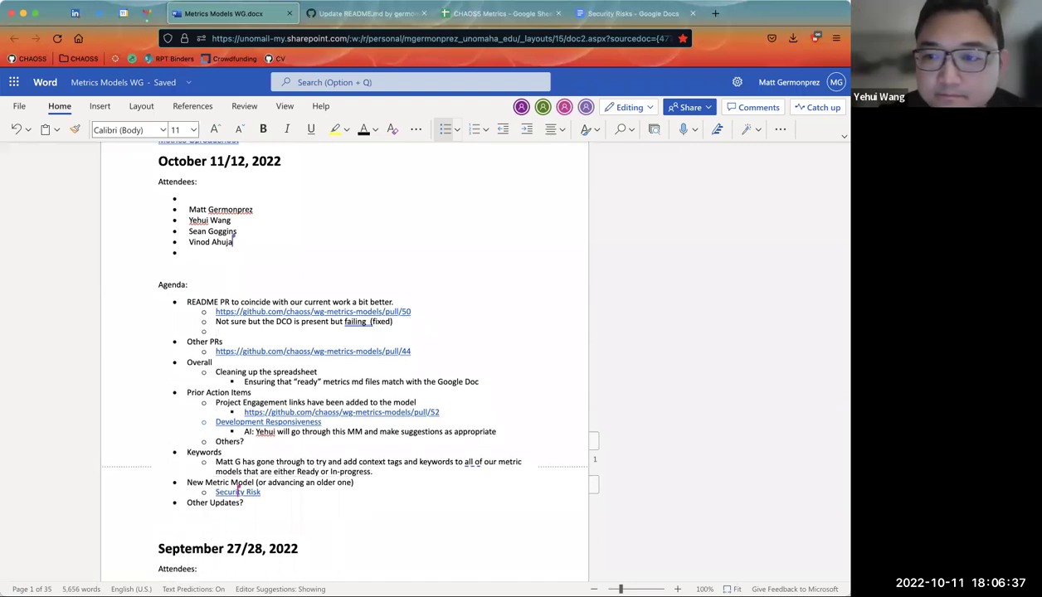
{"action": "type", "text": "Merg"}
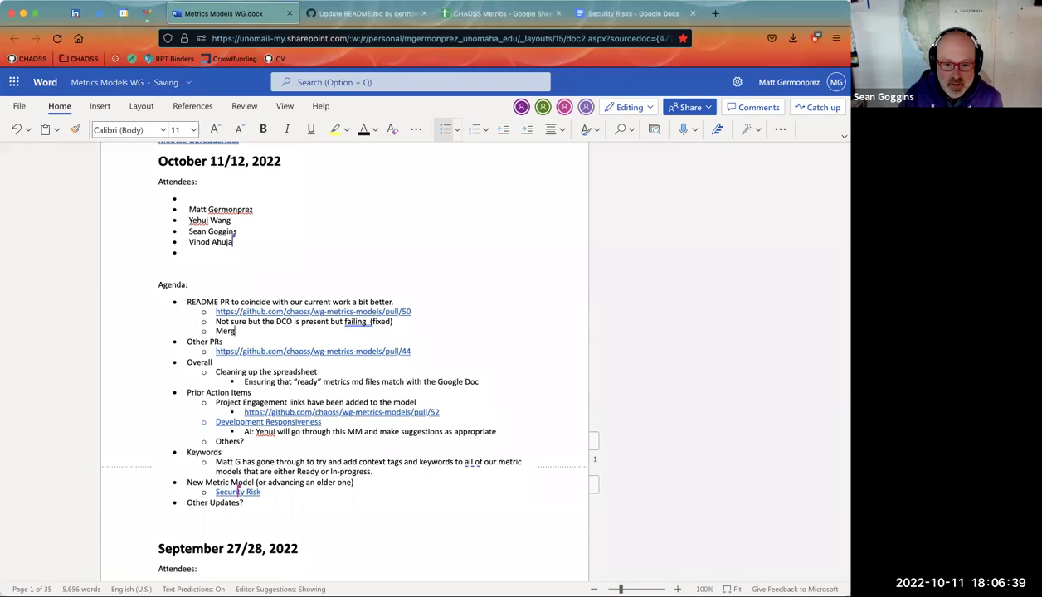
{"action": "type", "text": "ed by Sean G."}
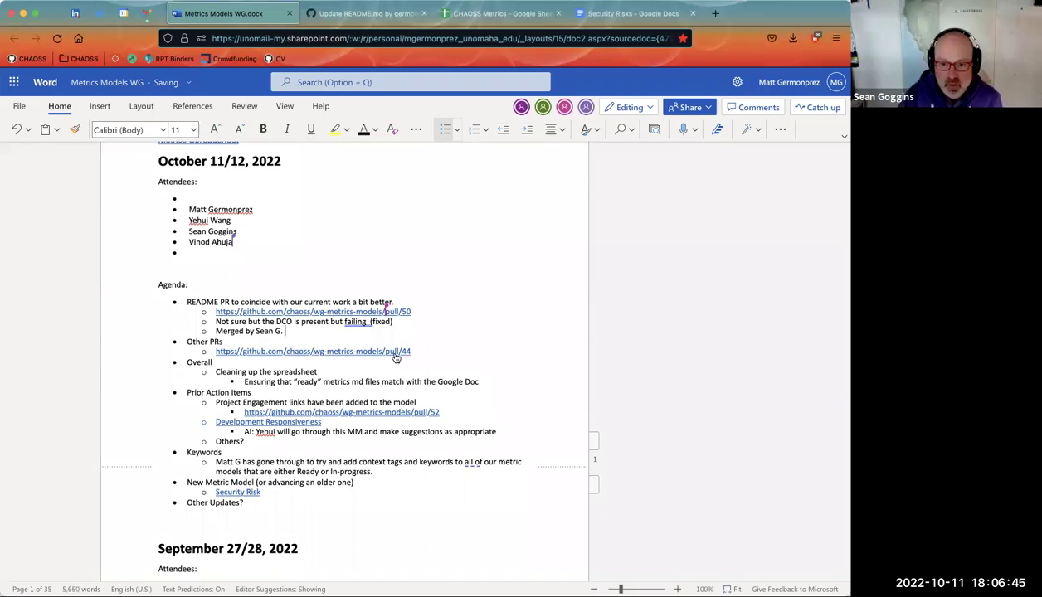
Close the README pull request page and review the conversation of pull request 44, linked under the agenda's Other PRs item
{"action": "left_click", "coordinate": [423, 13]}
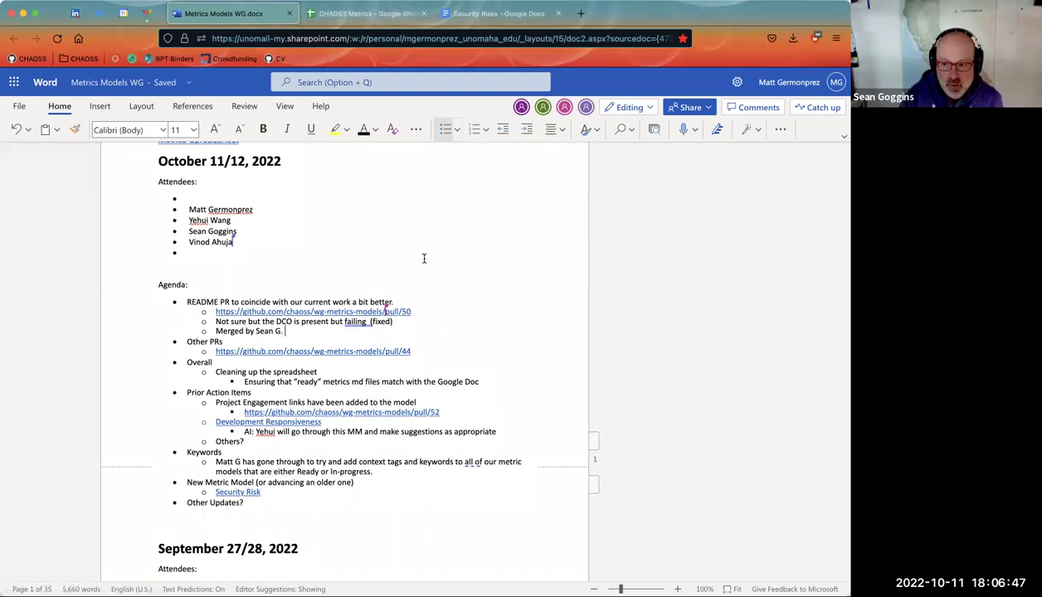
{"action": "left_click", "coordinate": [406, 354]}
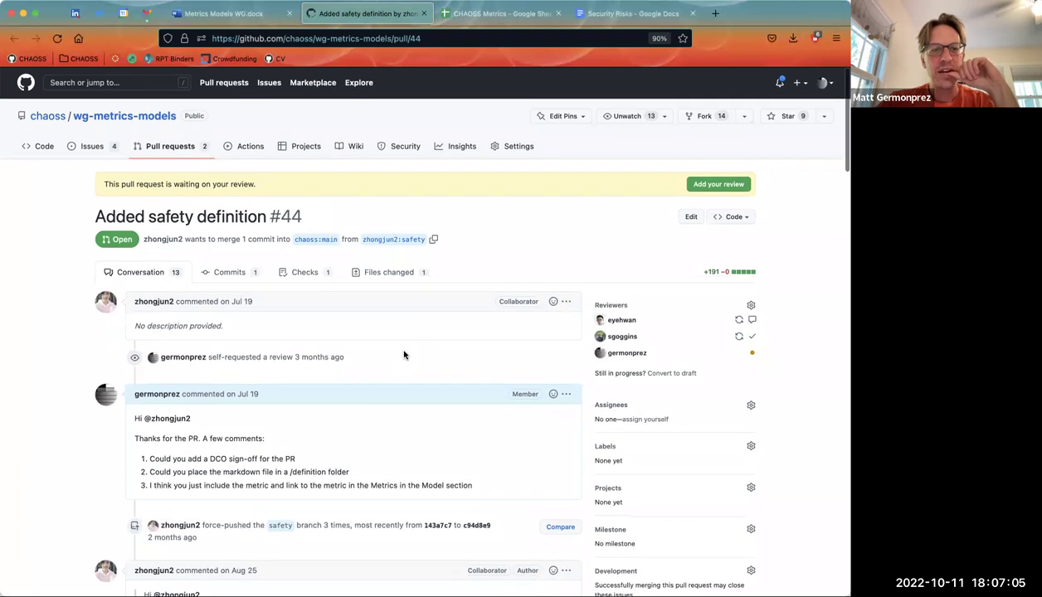
{"action": "scroll", "coordinate": [405, 355], "scroll_direction": "down", "scroll_amount": 3}
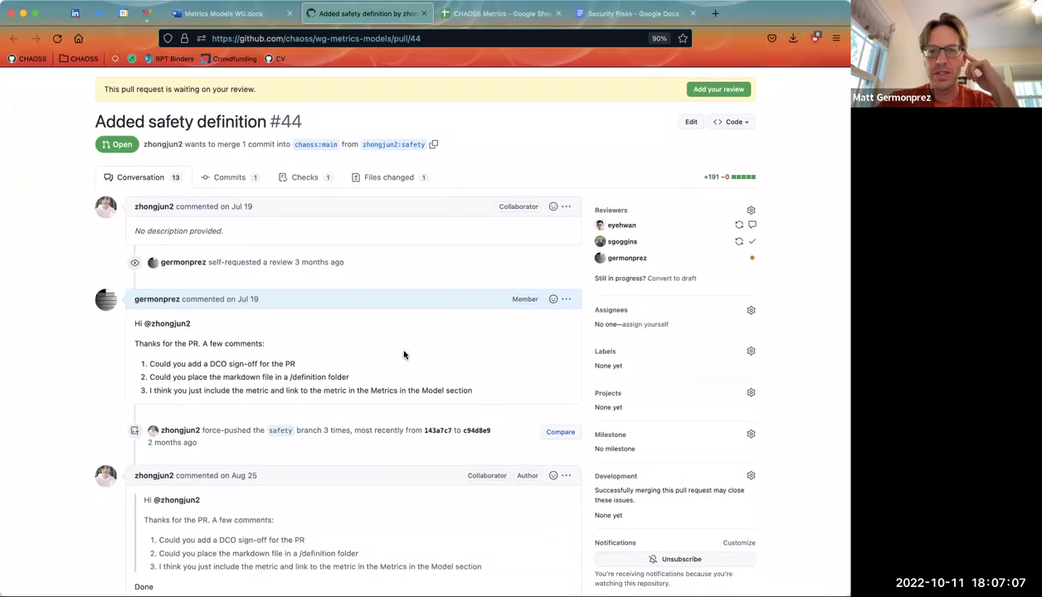
{"action": "scroll", "coordinate": [404, 355], "scroll_direction": "down", "scroll_amount": 2}
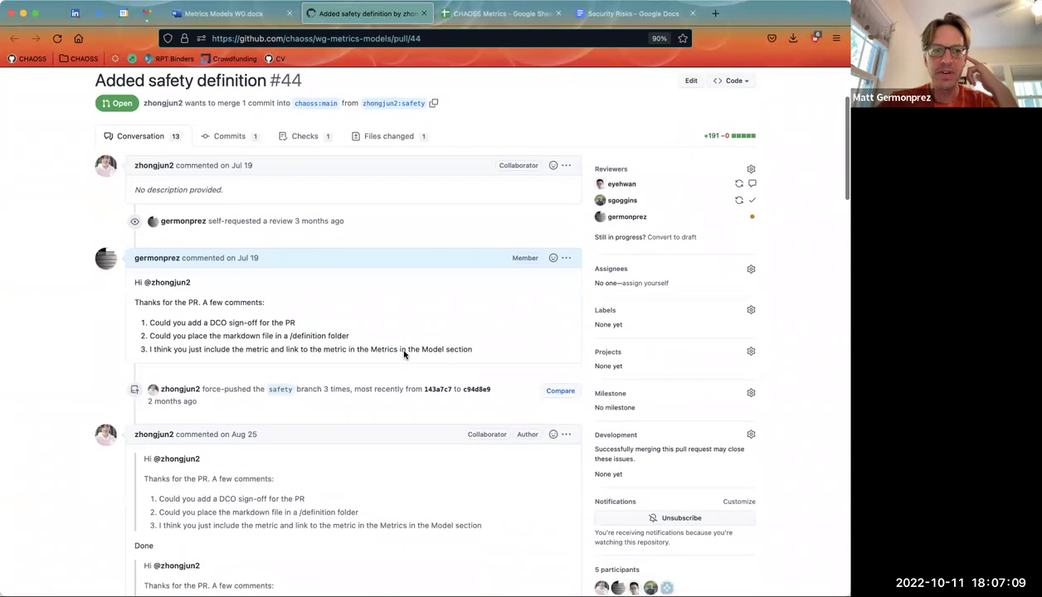
{"action": "scroll", "coordinate": [404, 355], "scroll_direction": "up", "scroll_amount": 3}
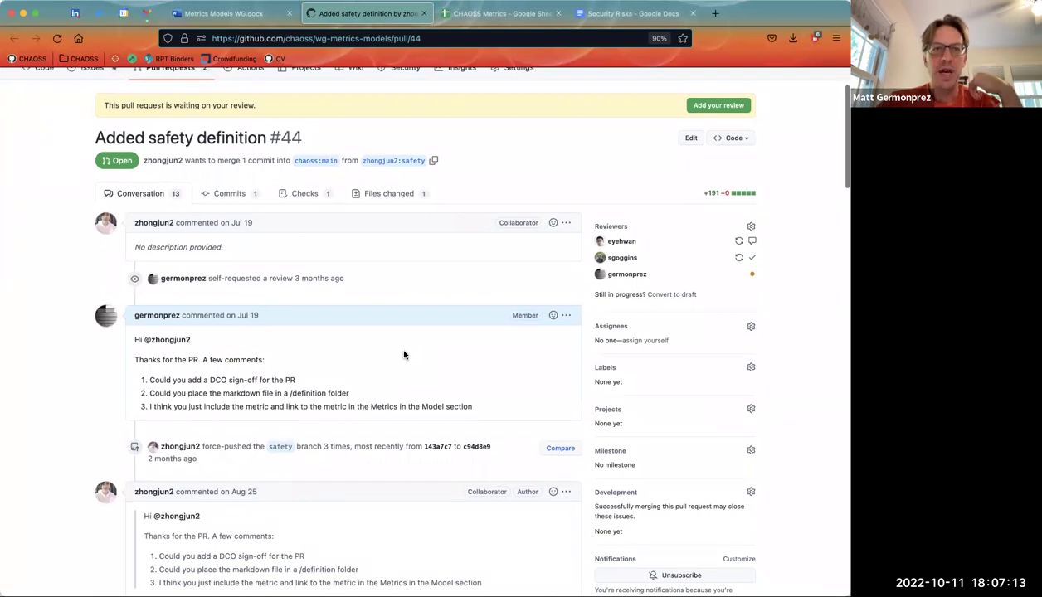
{"action": "scroll", "coordinate": [404, 355], "scroll_direction": "down", "scroll_amount": 1}
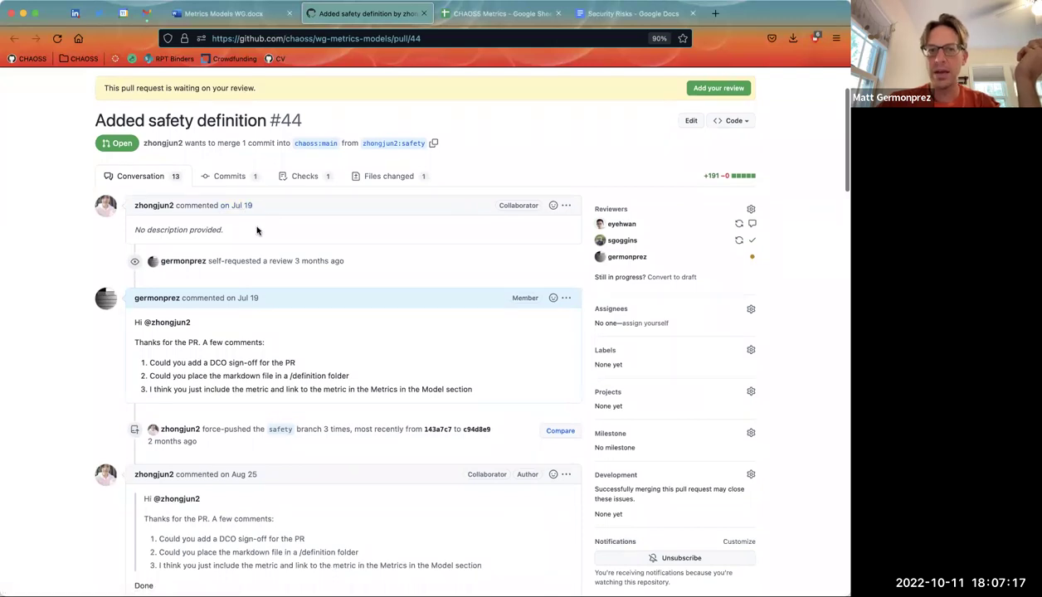
{"action": "scroll", "coordinate": [287, 250], "scroll_direction": "down", "scroll_amount": 2}
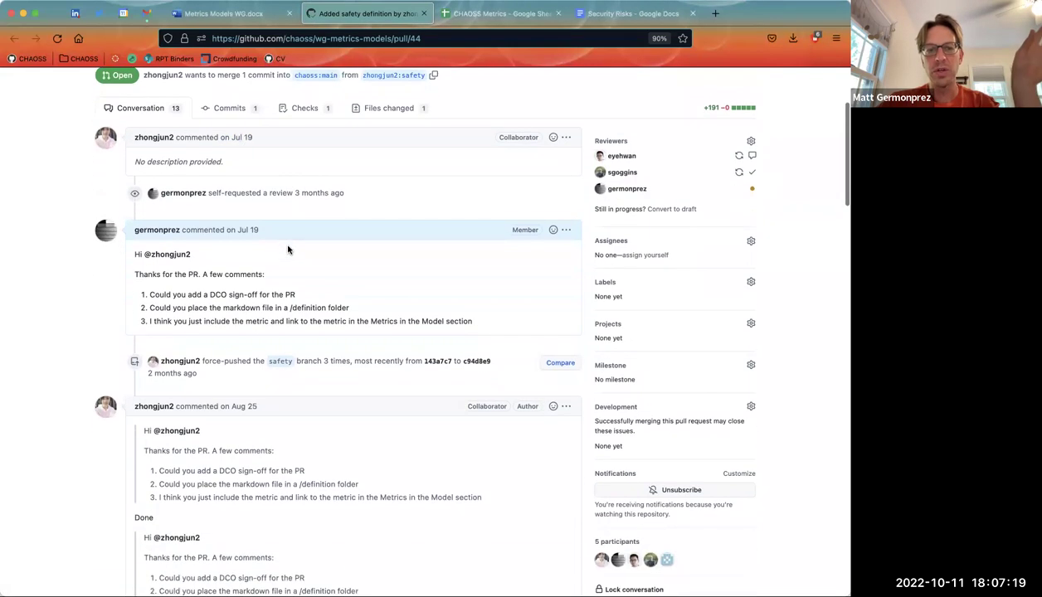
{"action": "scroll", "coordinate": [288, 250], "scroll_direction": "down", "scroll_amount": 1}
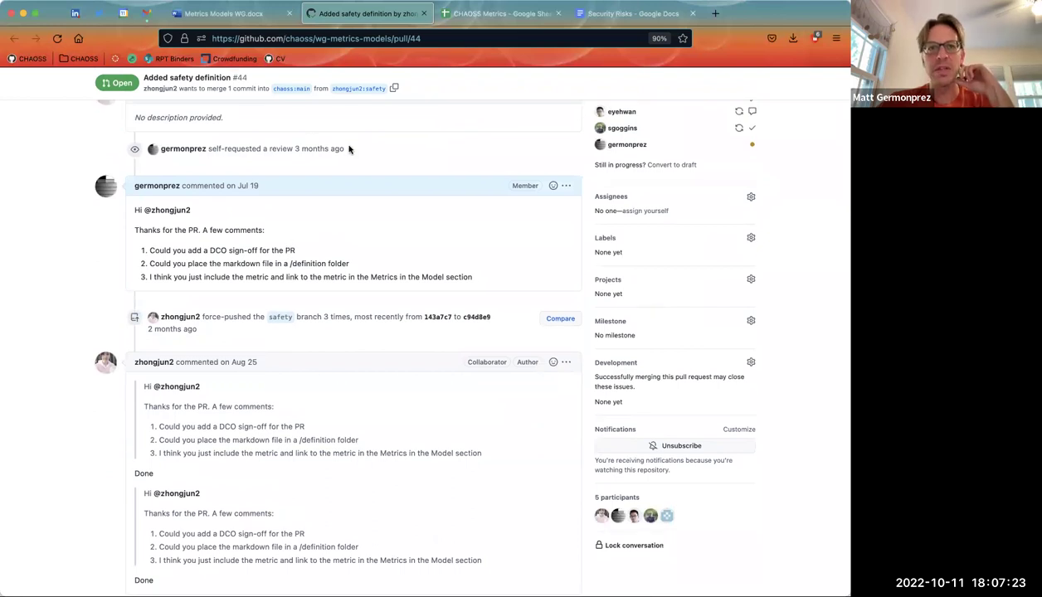
Open pull request 44's changed files and examine safety.md, covering the user stories and the Psychological Safety metric
{"action": "scroll", "coordinate": [344, 146], "scroll_direction": "up", "scroll_amount": 4}
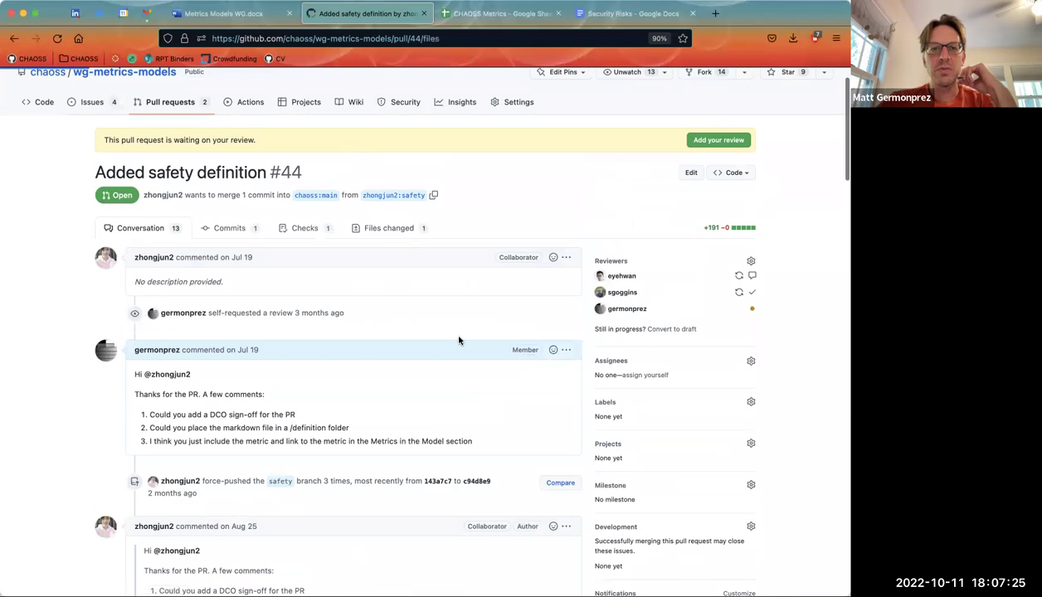
{"action": "scroll", "coordinate": [459, 340], "scroll_direction": "down", "scroll_amount": 2}
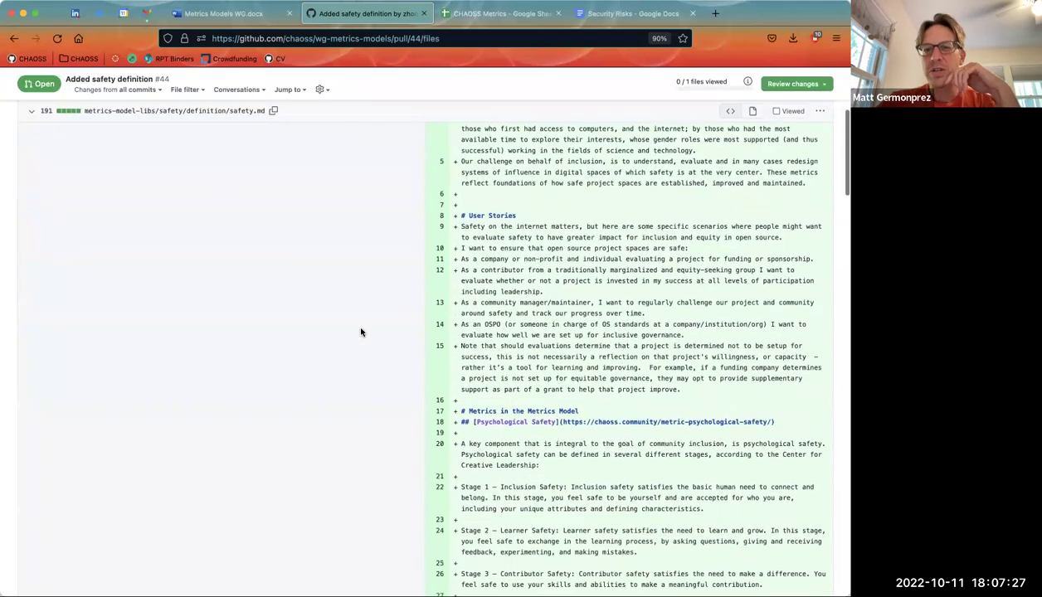
{"action": "scroll", "coordinate": [361, 332], "scroll_direction": "down", "scroll_amount": 5}
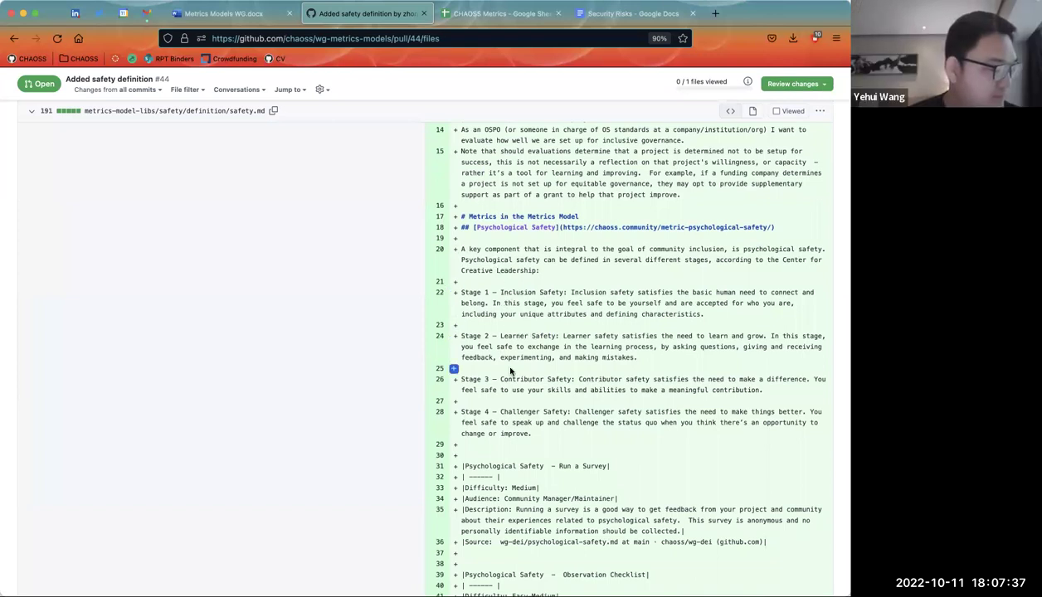
{"action": "scroll", "coordinate": [544, 441], "scroll_direction": "down", "scroll_amount": 1}
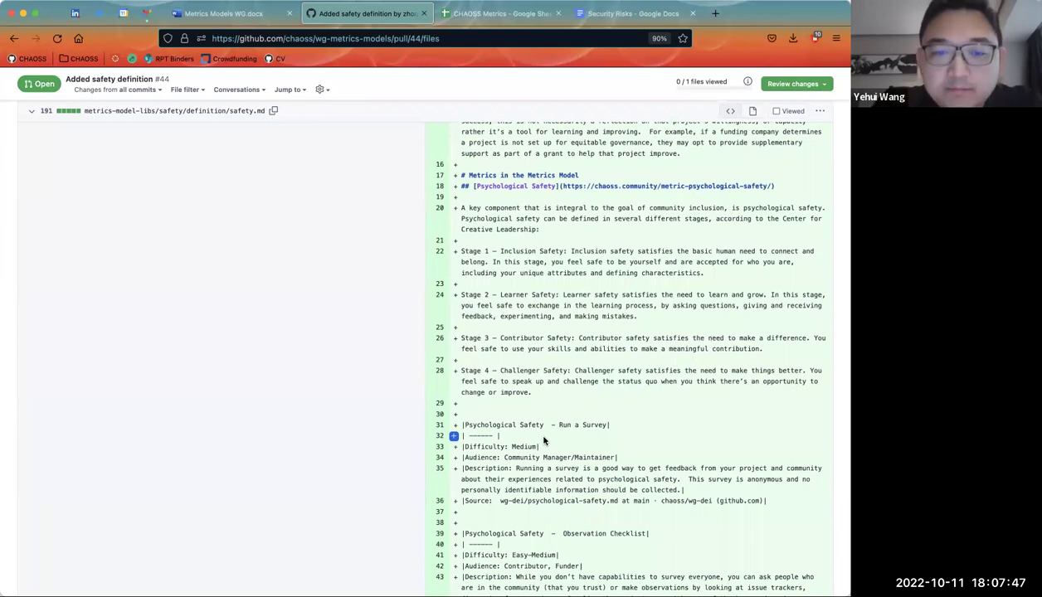
Skim safety.md from the Psychological Safety survey through Inclusive Governance to Inclusive Leadership, and return to the start of the file
{"action": "scroll", "coordinate": [544, 441], "scroll_direction": "down", "scroll_amount": 5}
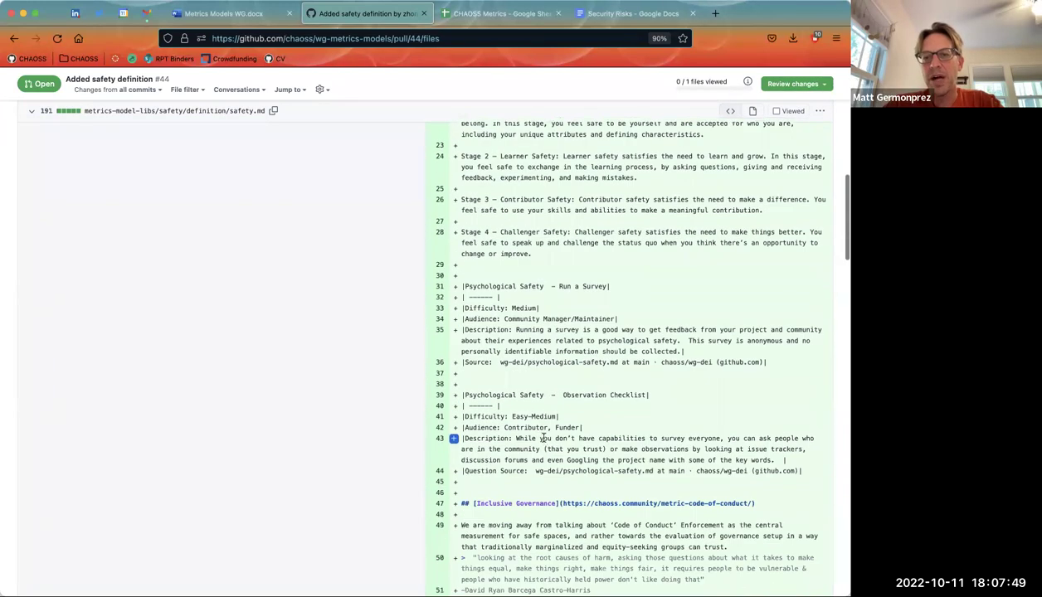
{"action": "scroll", "coordinate": [544, 440], "scroll_direction": "down", "scroll_amount": 6}
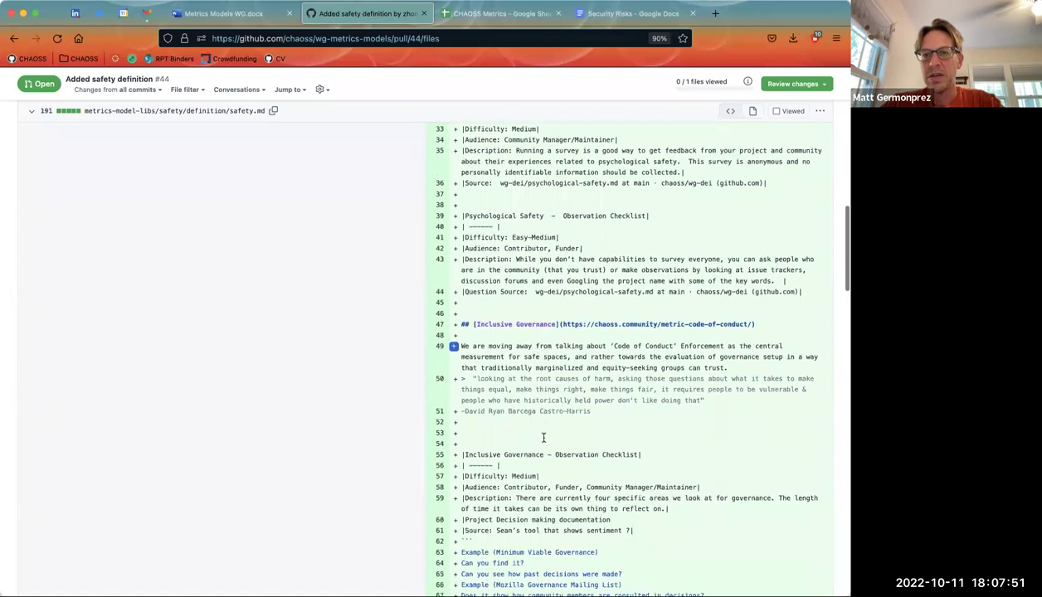
{"action": "scroll", "coordinate": [544, 440], "scroll_direction": "down", "scroll_amount": 1}
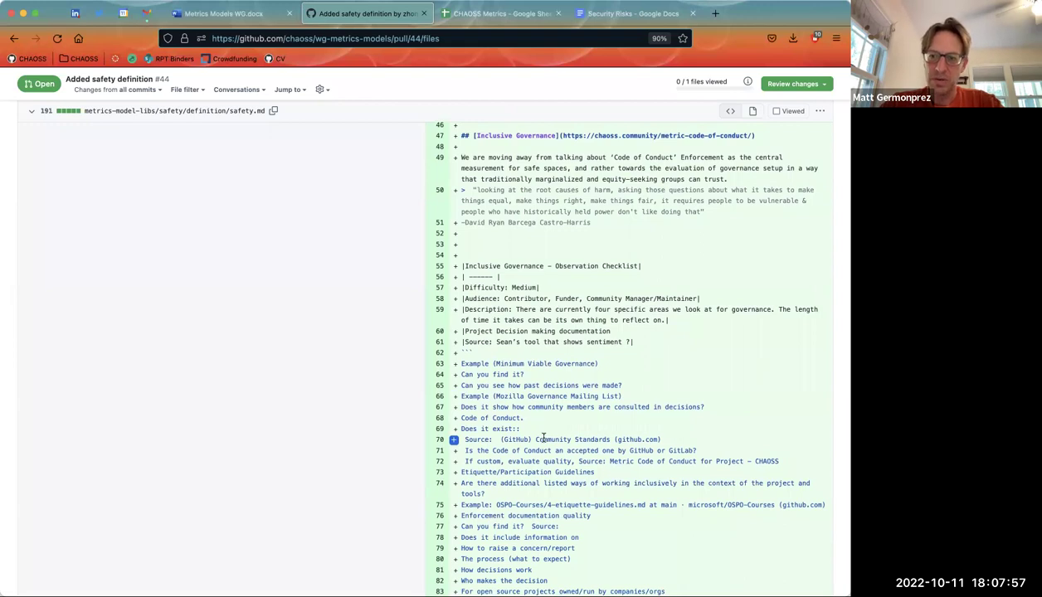
{"action": "scroll", "coordinate": [543, 438], "scroll_direction": "down", "scroll_amount": 3}
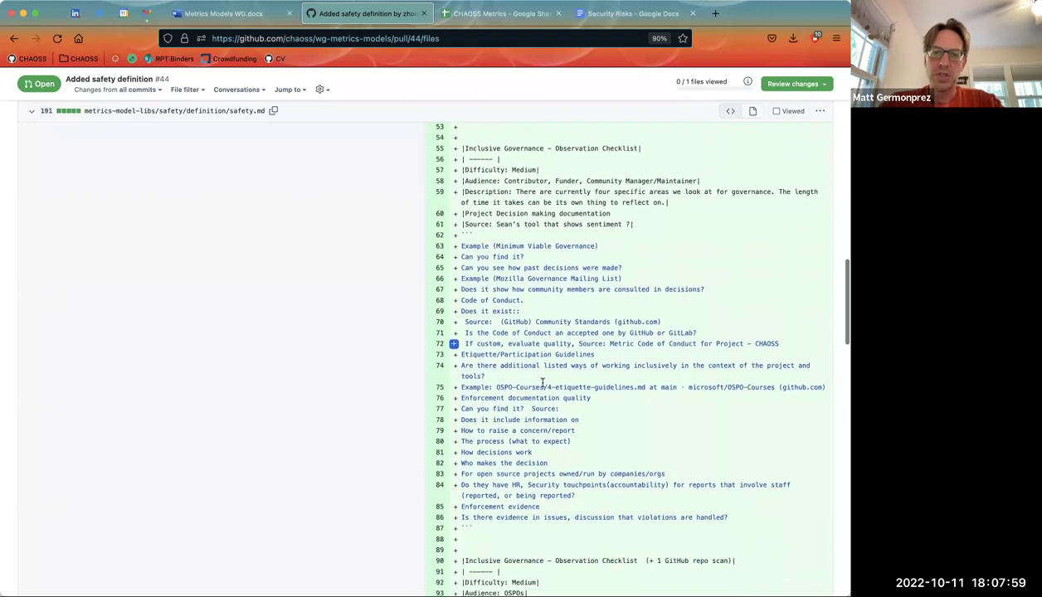
{"action": "scroll", "coordinate": [543, 387], "scroll_direction": "down", "scroll_amount": 8}
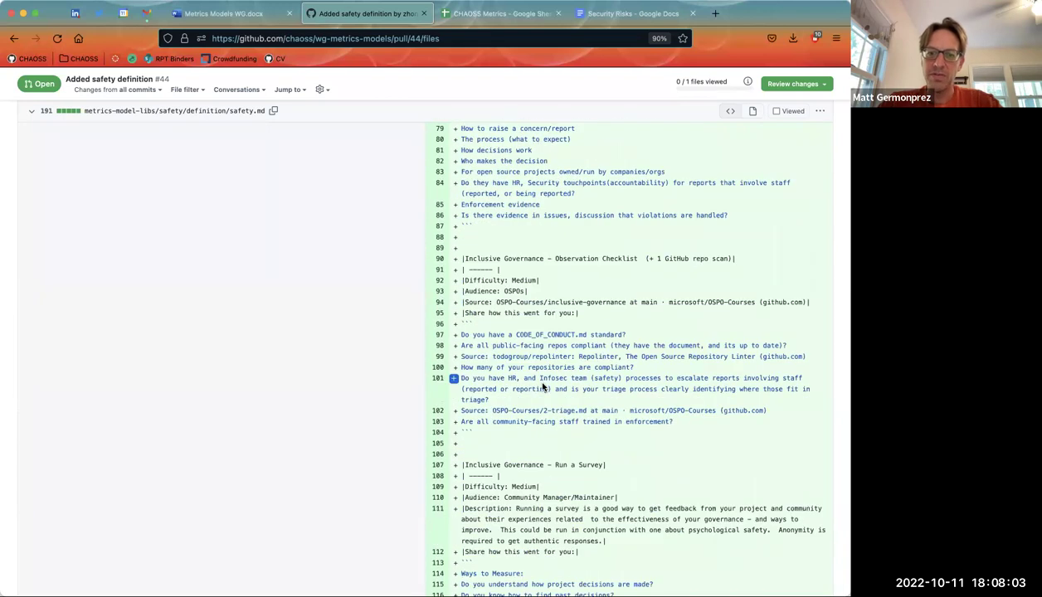
{"action": "scroll", "coordinate": [543, 387], "scroll_direction": "down", "scroll_amount": 6}
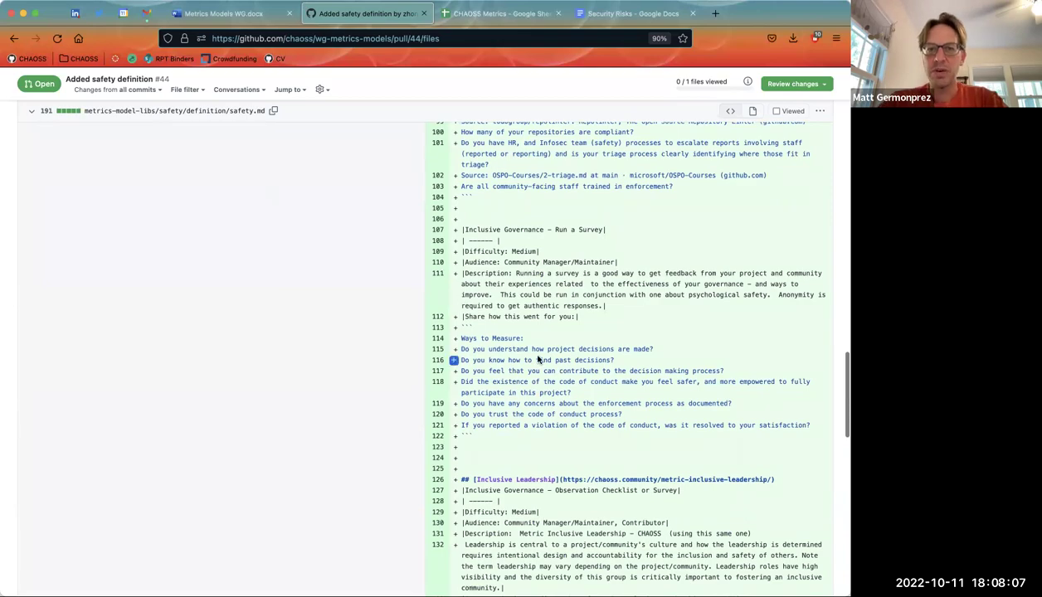
{"action": "scroll", "coordinate": [541, 361], "scroll_direction": "up", "scroll_amount": 20}
{"action": "scroll", "coordinate": [544, 365], "scroll_direction": "up", "scroll_amount": 12}
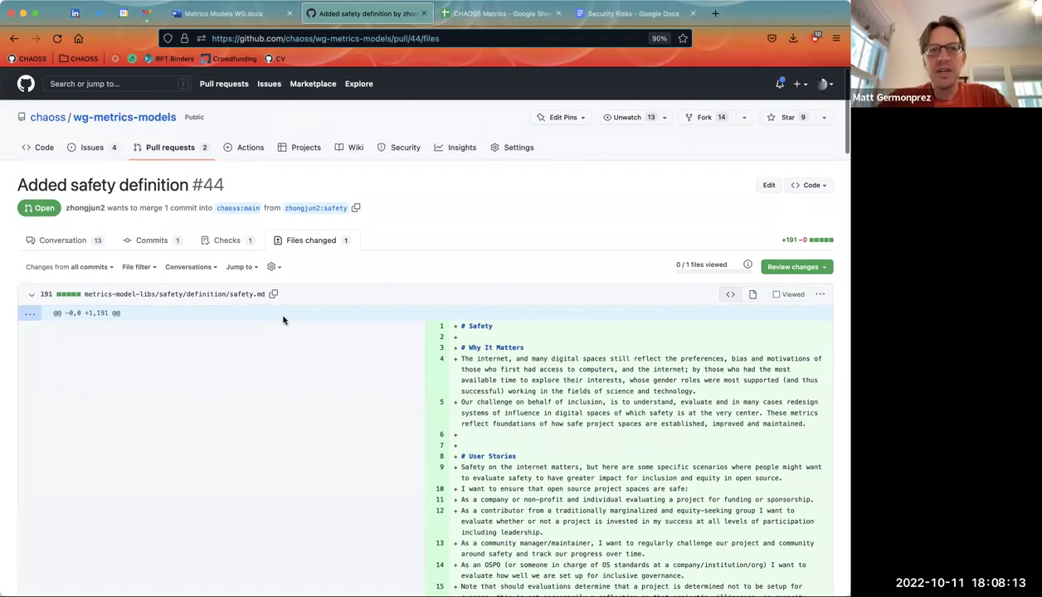
Reread safety.md from the Psychological Safety stages, survey and observation checklist through the introduction of Inclusive Governance
{"action": "scroll", "coordinate": [509, 467], "scroll_direction": "down", "scroll_amount": 10}
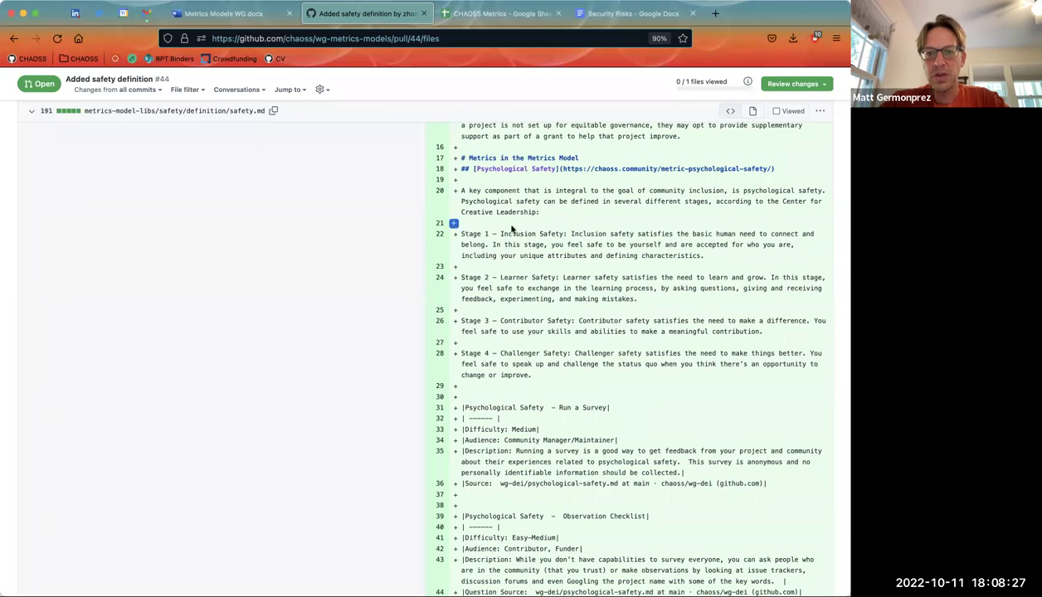
{"action": "scroll", "coordinate": [532, 425], "scroll_direction": "down", "scroll_amount": 3}
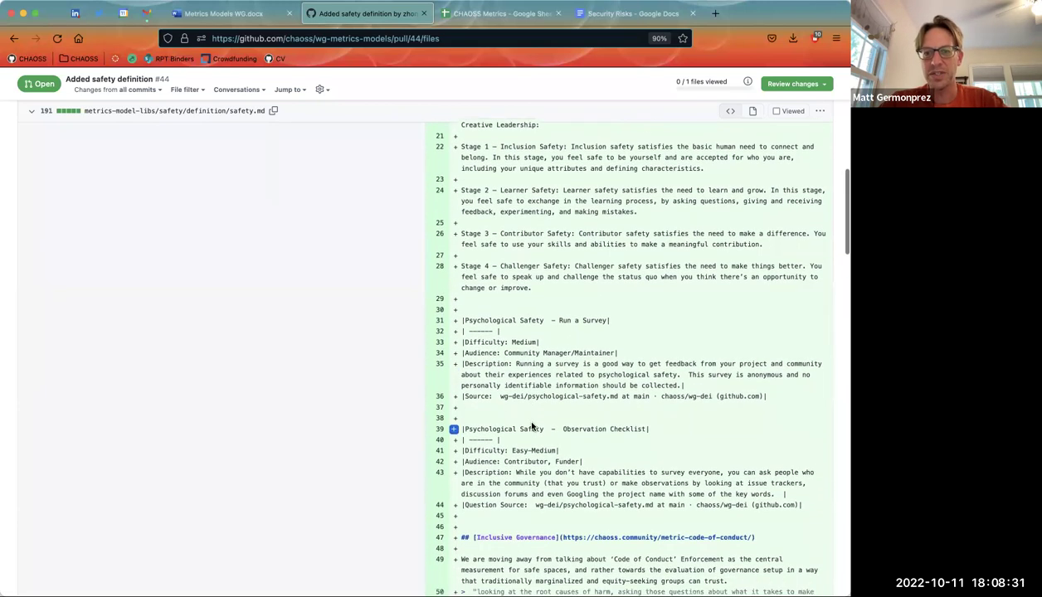
{"action": "scroll", "coordinate": [523, 415], "scroll_direction": "down", "scroll_amount": 2}
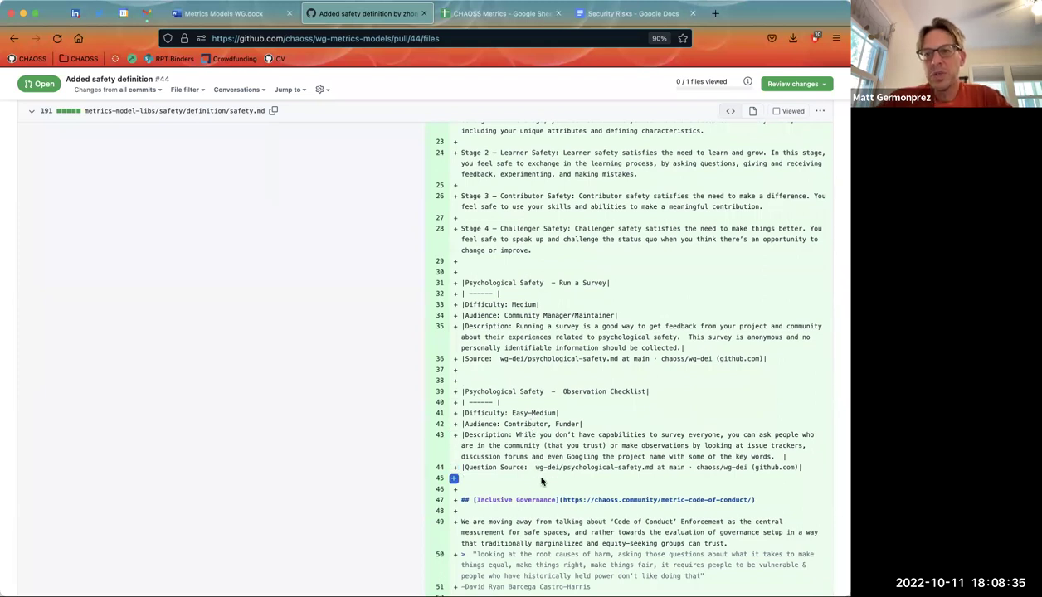
{"action": "scroll", "coordinate": [541, 482], "scroll_direction": "down", "scroll_amount": 5}
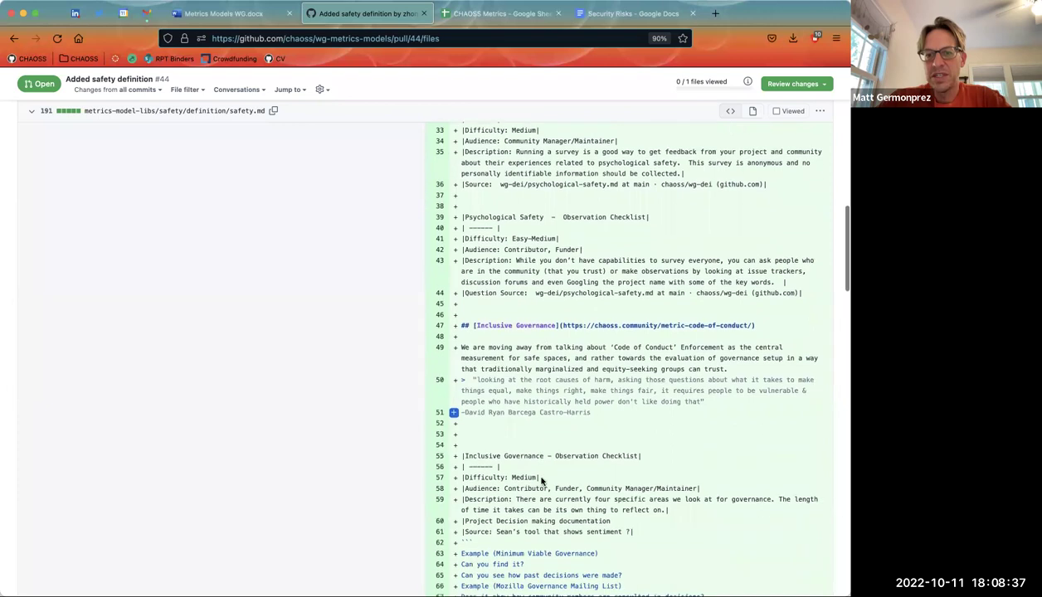
{"action": "scroll", "coordinate": [541, 482], "scroll_direction": "down", "scroll_amount": 1}
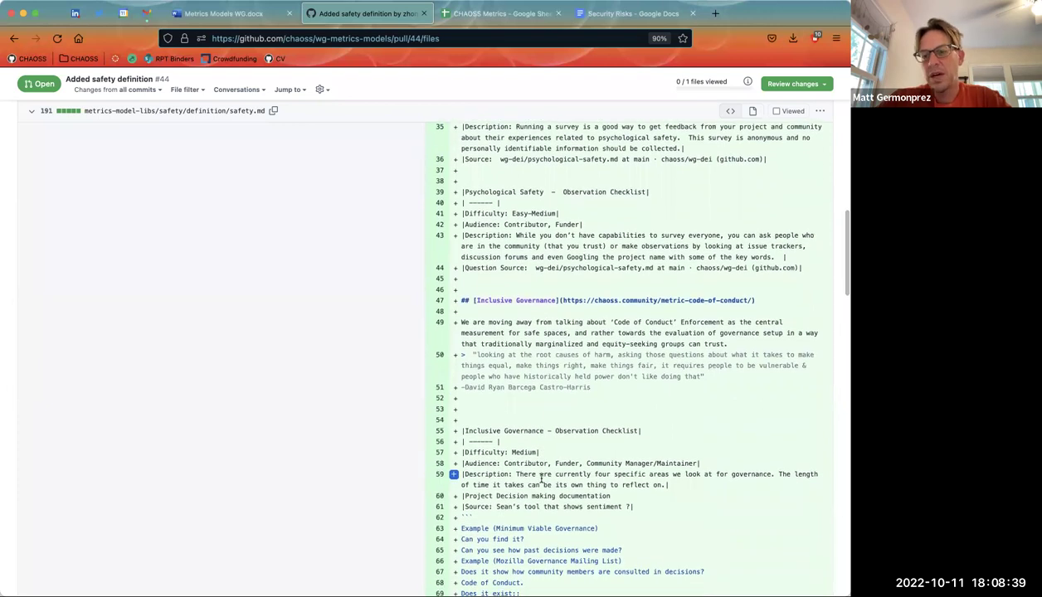
{"action": "scroll", "coordinate": [541, 482], "scroll_direction": "down", "scroll_amount": 2}
{"action": "scroll", "coordinate": [541, 482], "scroll_direction": "down", "scroll_amount": 3}
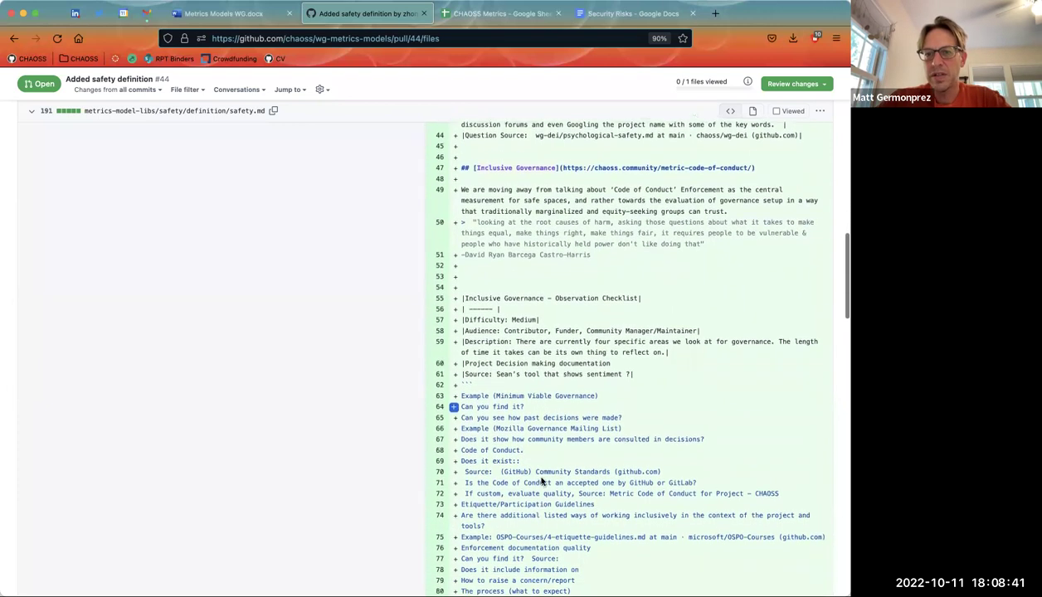
Examine the Inclusive Governance observation checklists, the repo scan questions and the survey section in safety.md
{"action": "scroll", "coordinate": [541, 481], "scroll_direction": "down", "scroll_amount": 4}
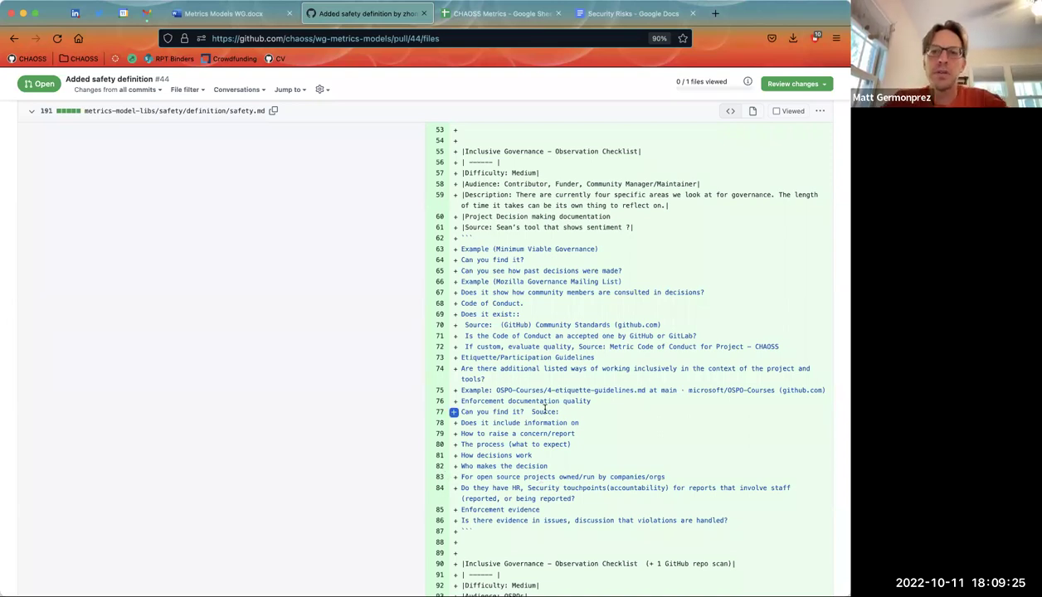
{"action": "scroll", "coordinate": [544, 440], "scroll_direction": "down", "scroll_amount": 1}
{"action": "scroll", "coordinate": [545, 409], "scroll_direction": "down", "scroll_amount": 1}
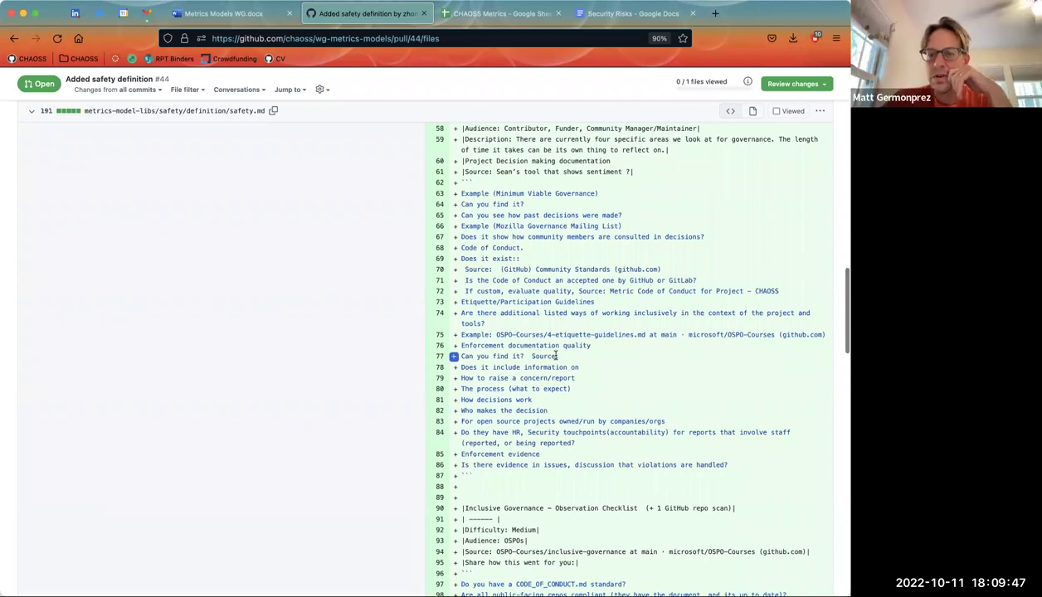
{"action": "scroll", "coordinate": [556, 355], "scroll_direction": "down", "scroll_amount": 2}
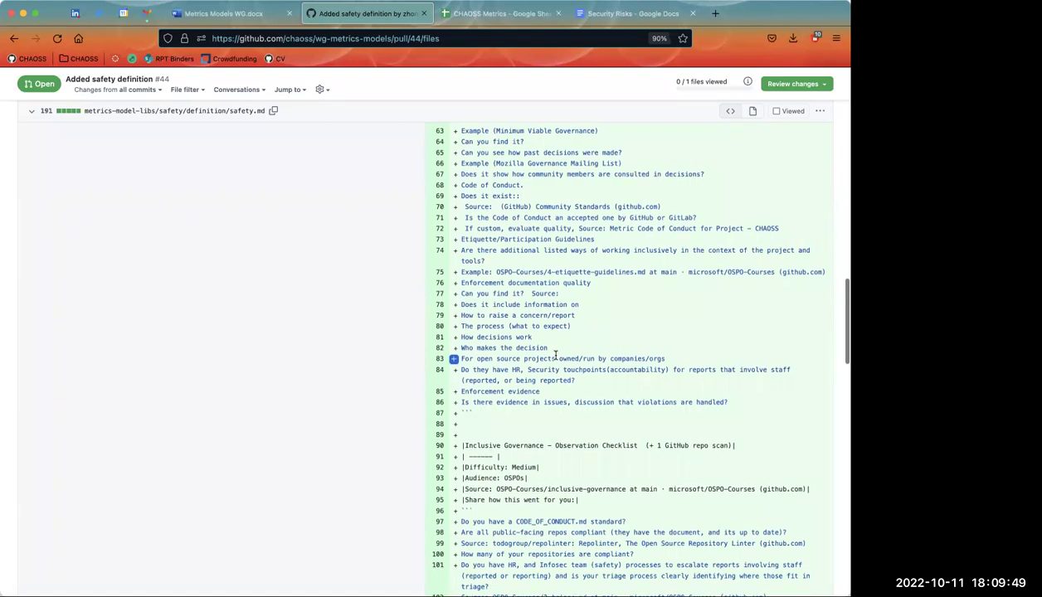
{"action": "scroll", "coordinate": [556, 355], "scroll_direction": "down", "scroll_amount": 3}
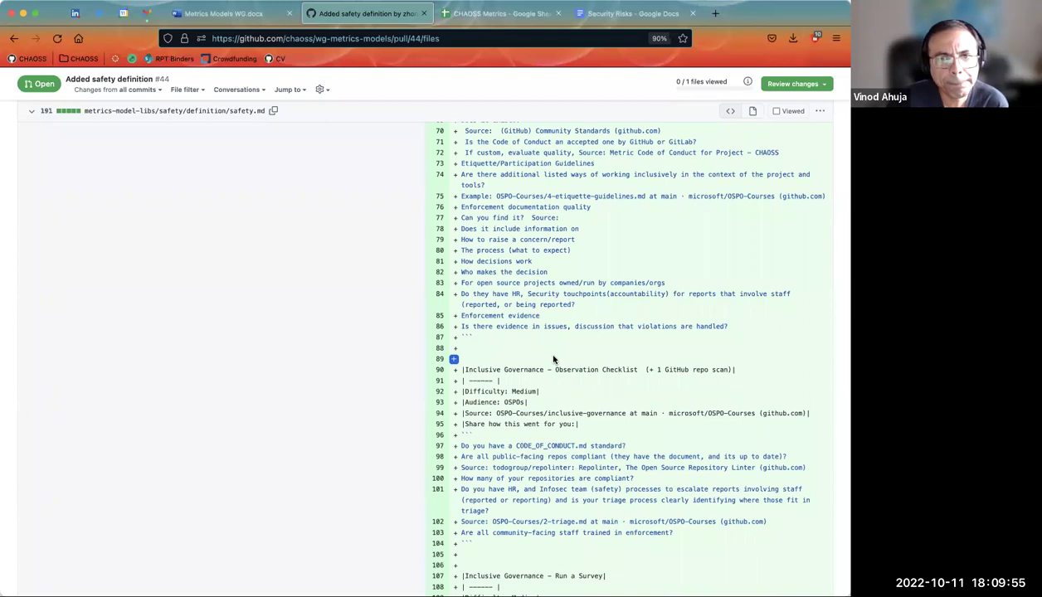
{"action": "scroll", "coordinate": [554, 360], "scroll_direction": "down", "scroll_amount": 1}
{"action": "scroll", "coordinate": [554, 359], "scroll_direction": "down", "scroll_amount": 5}
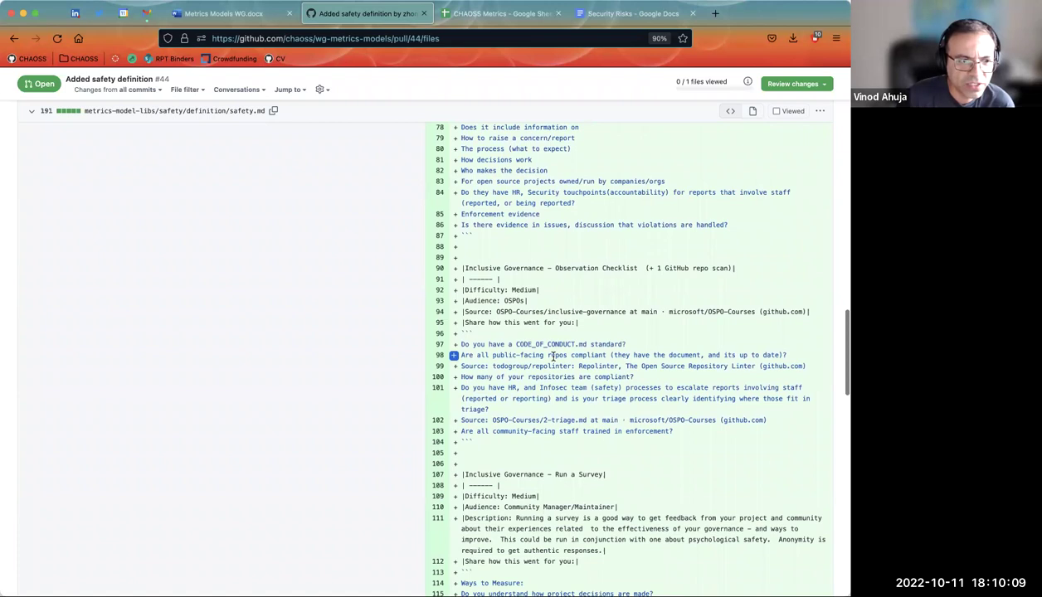
{"action": "scroll", "coordinate": [553, 357], "scroll_direction": "down", "scroll_amount": 3}
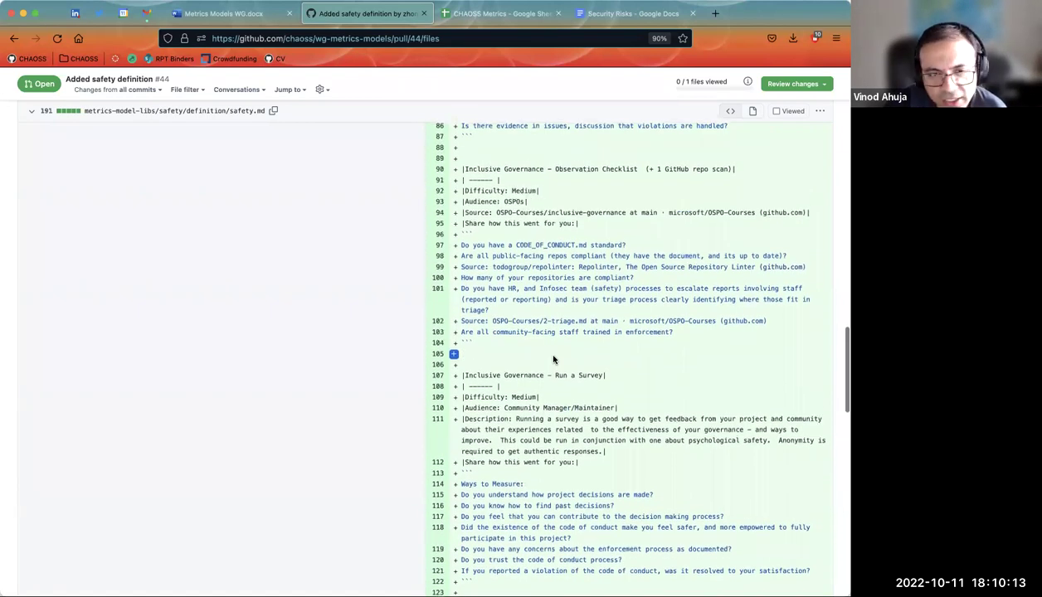
Open the Psychological Safety metric link from safety.md in a new browser tab and read the published metric's description
{"action": "scroll", "coordinate": [554, 359], "scroll_direction": "up", "scroll_amount": 15}
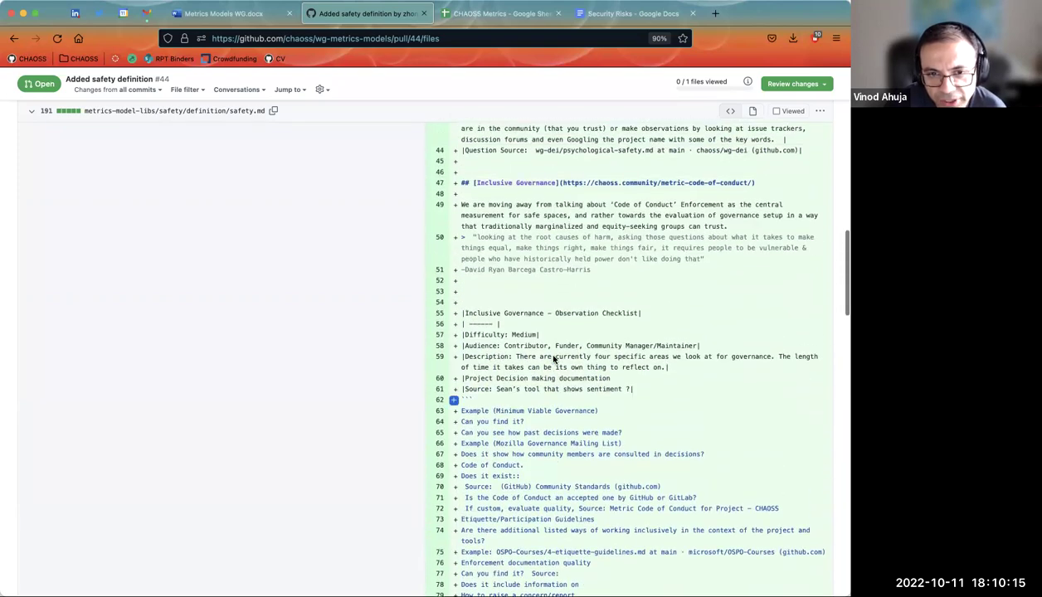
{"action": "scroll", "coordinate": [730, 259], "scroll_direction": "up", "scroll_amount": 10}
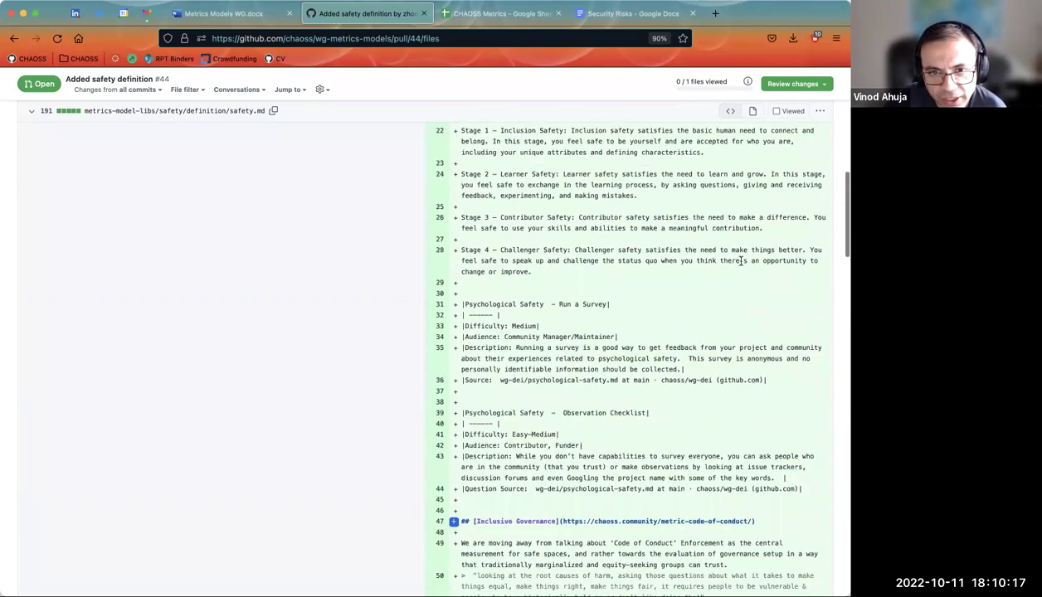
{"action": "left_click_drag", "start_coordinate": [772, 197], "coordinate": [562, 200]}
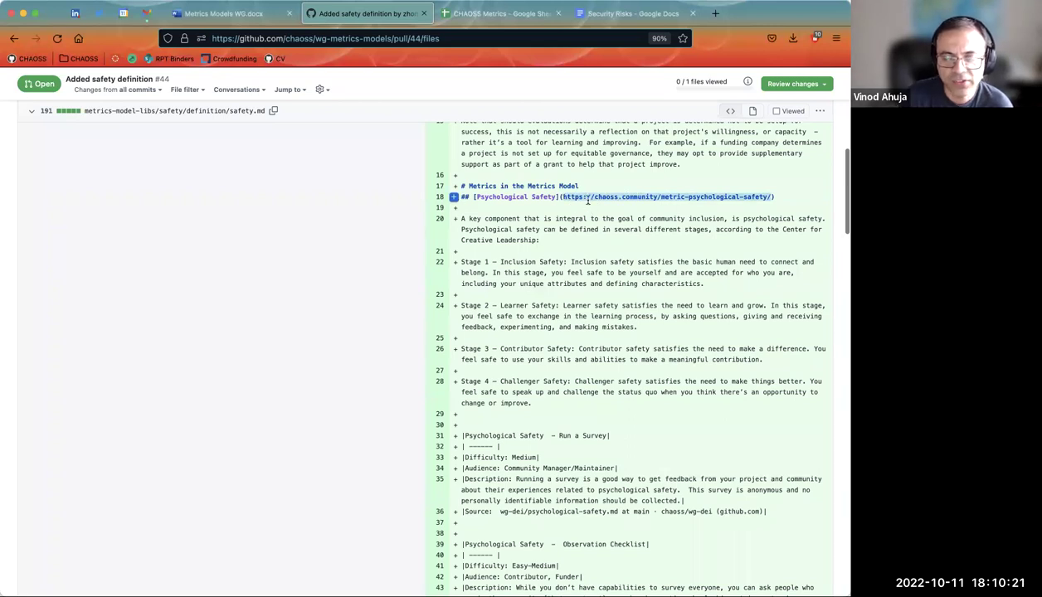
{"action": "right_click", "coordinate": [590, 199]}
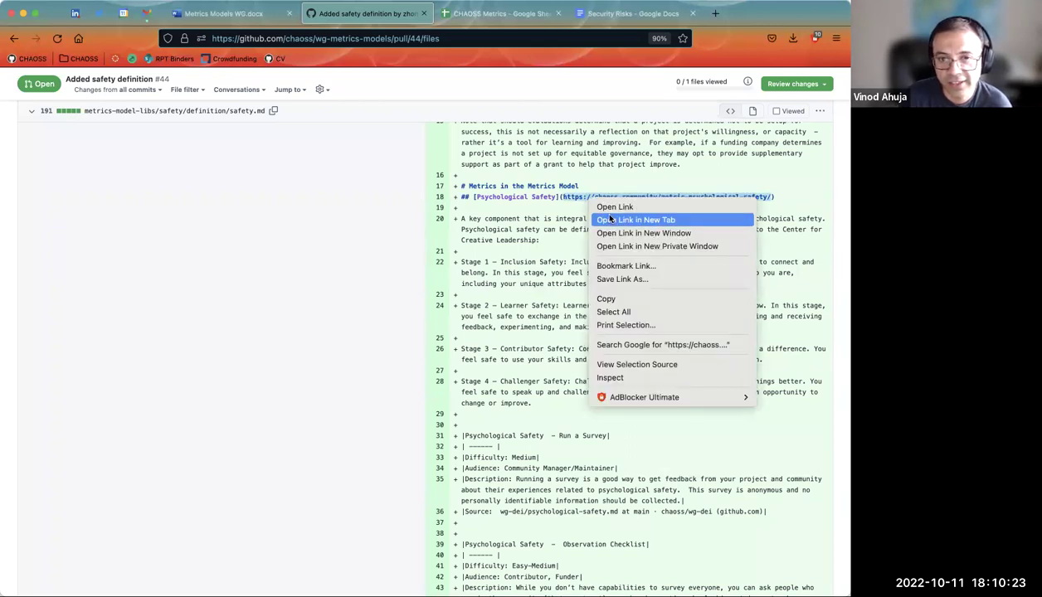
{"action": "left_click", "coordinate": [614, 220]}
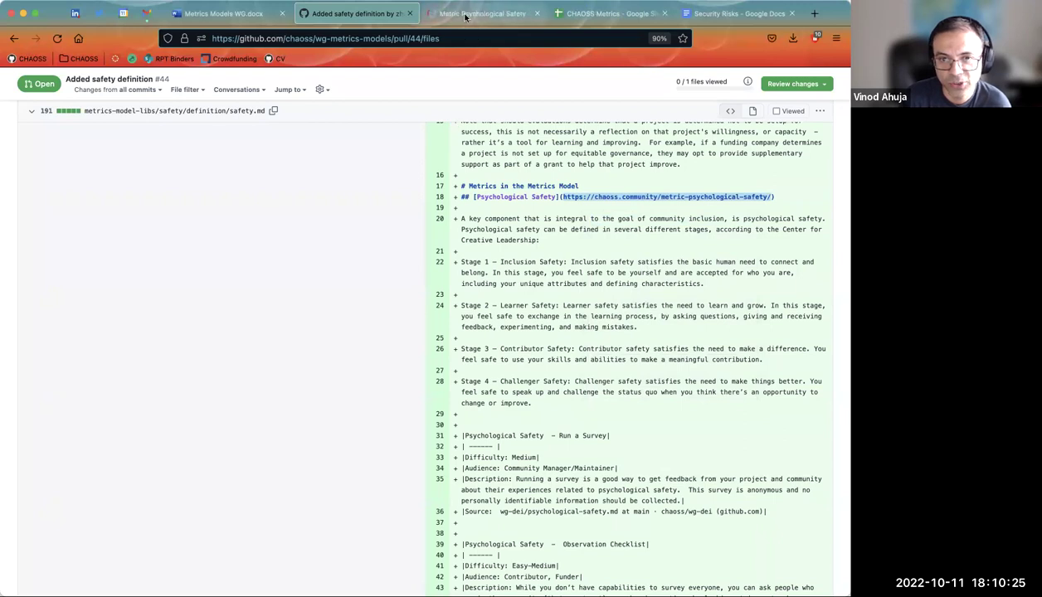
{"action": "left_click", "coordinate": [482, 13]}
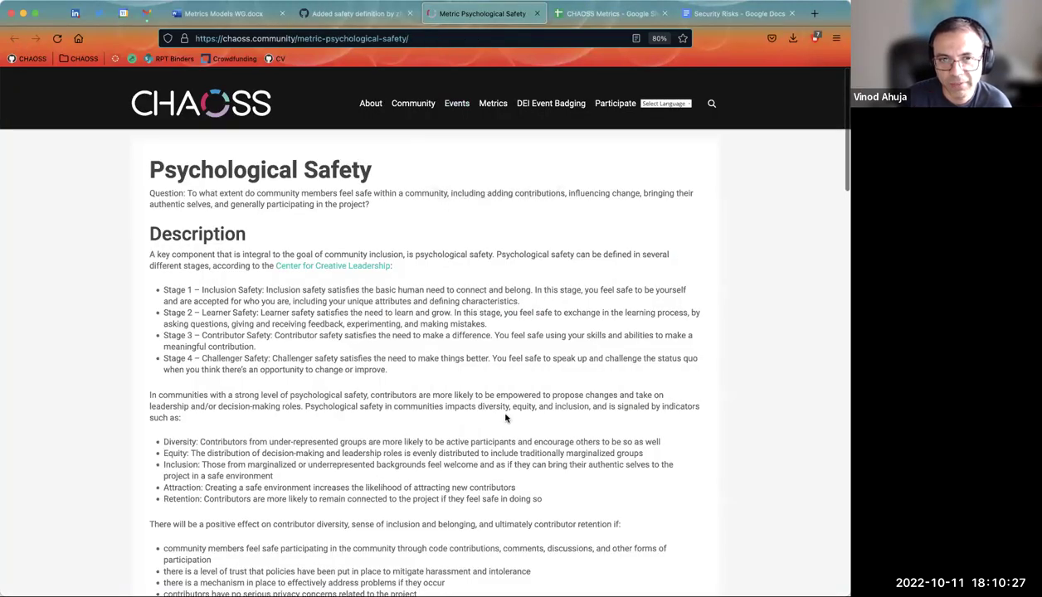
{"action": "scroll", "coordinate": [505, 418], "scroll_direction": "down", "scroll_amount": 4}
{"action": "scroll", "coordinate": [506, 418], "scroll_direction": "up", "scroll_amount": 2}
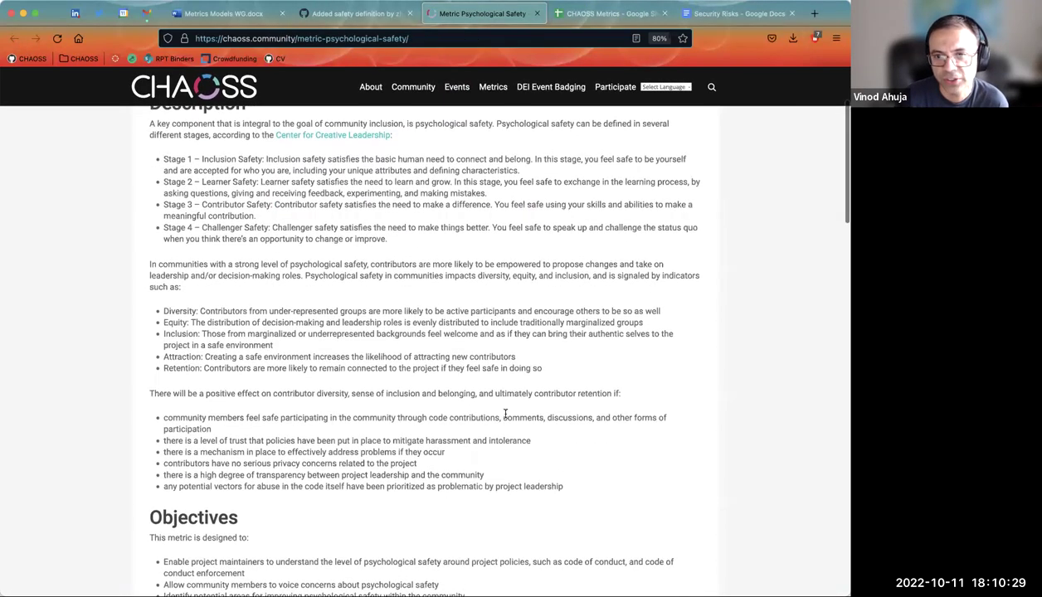
Compare the Psychological Safety section of safety.md in pull request 44 with the published Psychological Safety metric page
{"action": "left_click", "coordinate": [366, 16]}
{"action": "scroll", "coordinate": [592, 302], "scroll_direction": "down", "scroll_amount": 2}
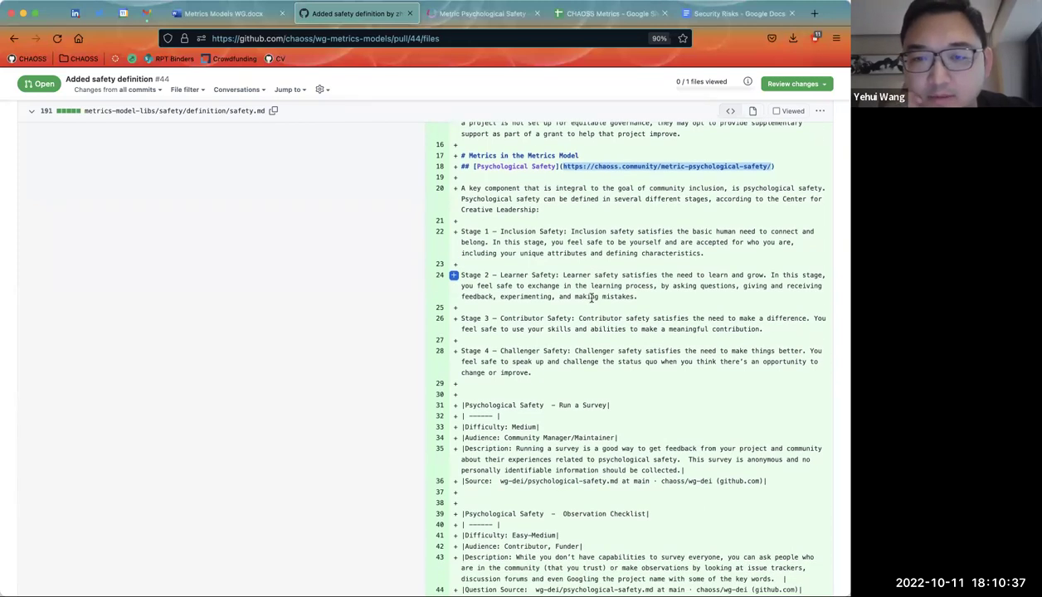
{"action": "scroll", "coordinate": [592, 301], "scroll_direction": "down", "scroll_amount": 6}
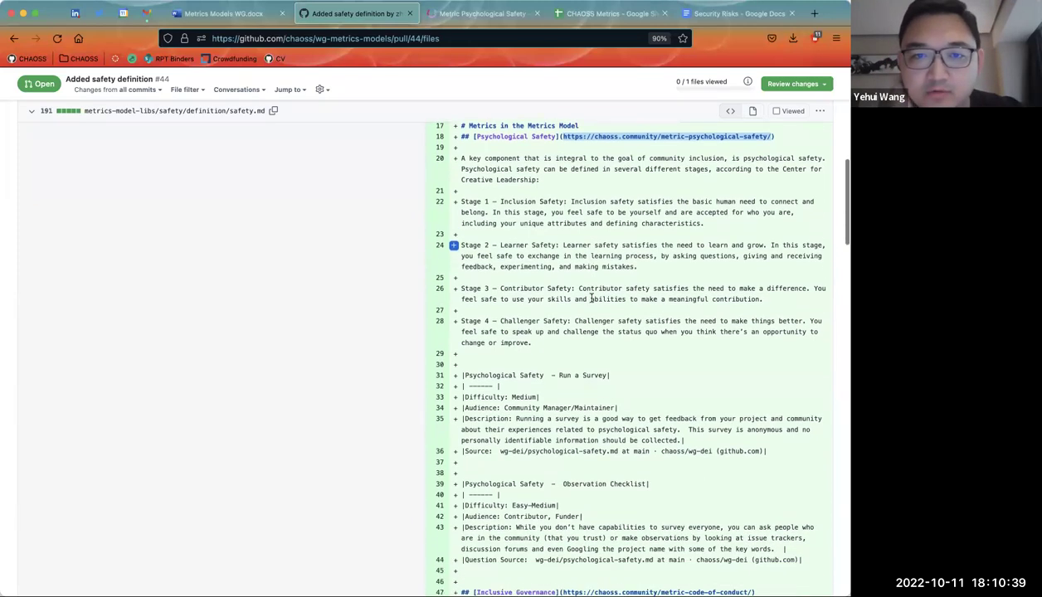
{"action": "scroll", "coordinate": [592, 302], "scroll_direction": "down", "scroll_amount": 2}
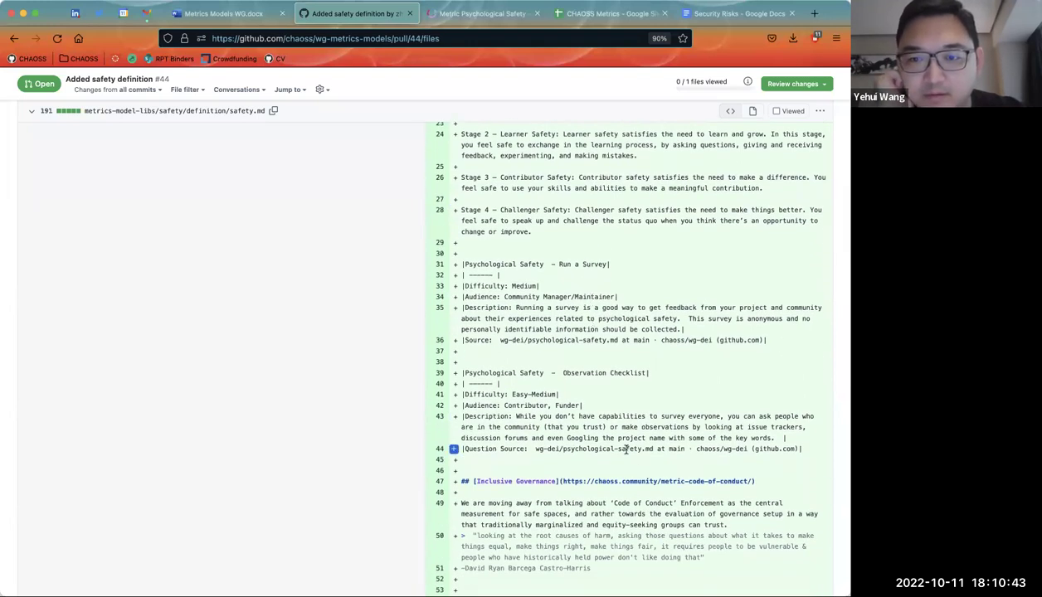
{"action": "left_click", "coordinate": [486, 13]}
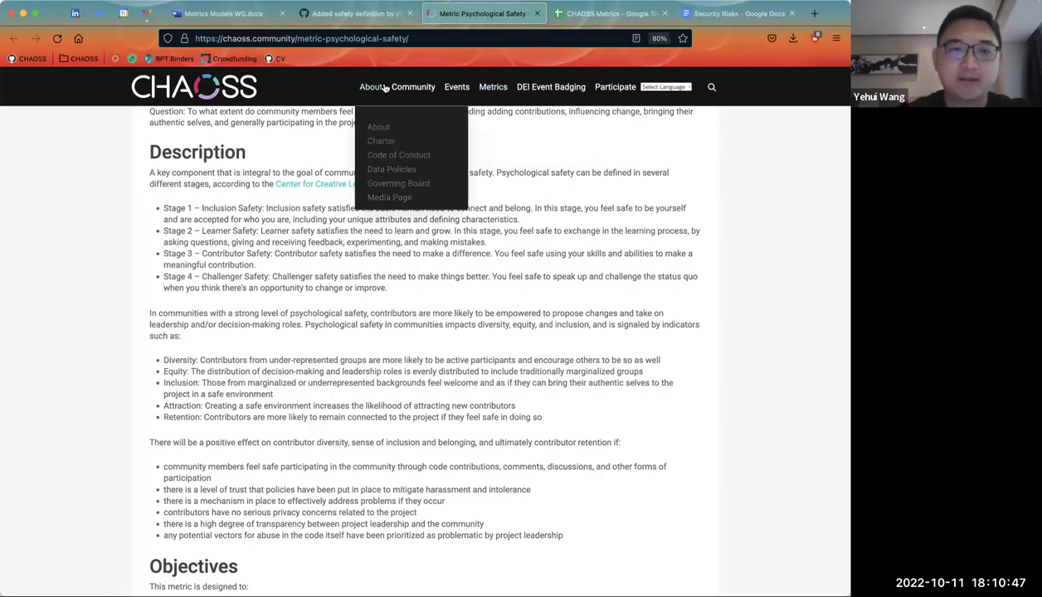
{"action": "left_click", "coordinate": [350, 12]}
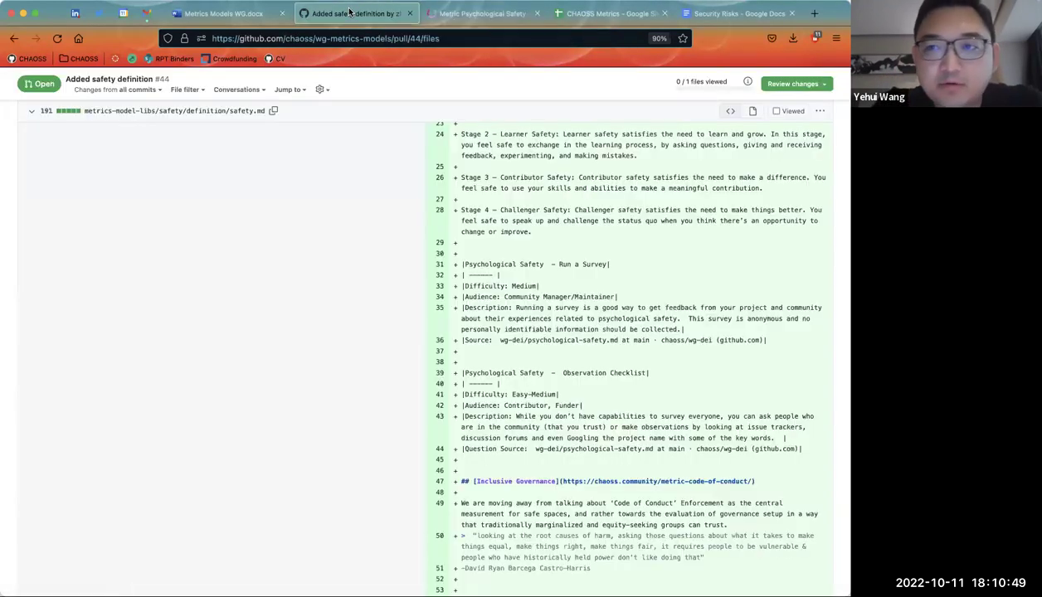
Open the metric-code-of-conduct link in safety.md's Inclusive Governance heading in a new browser tab
{"action": "scroll", "coordinate": [548, 357], "scroll_direction": "down", "scroll_amount": 2}
{"action": "scroll", "coordinate": [548, 357], "scroll_direction": "down", "scroll_amount": 2}
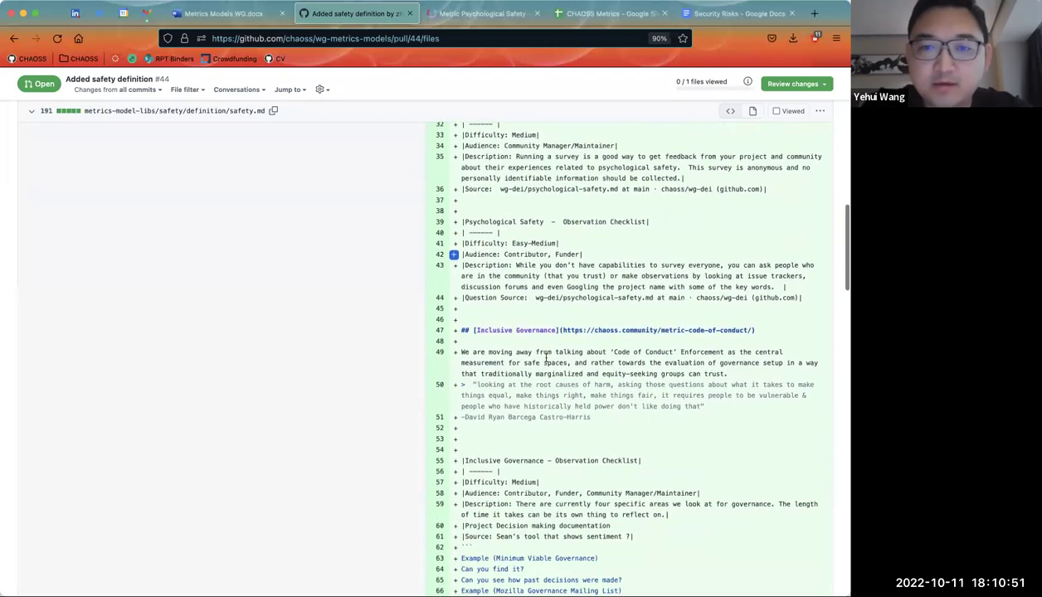
{"action": "left_click_drag", "start_coordinate": [752, 333], "coordinate": [563, 333]}
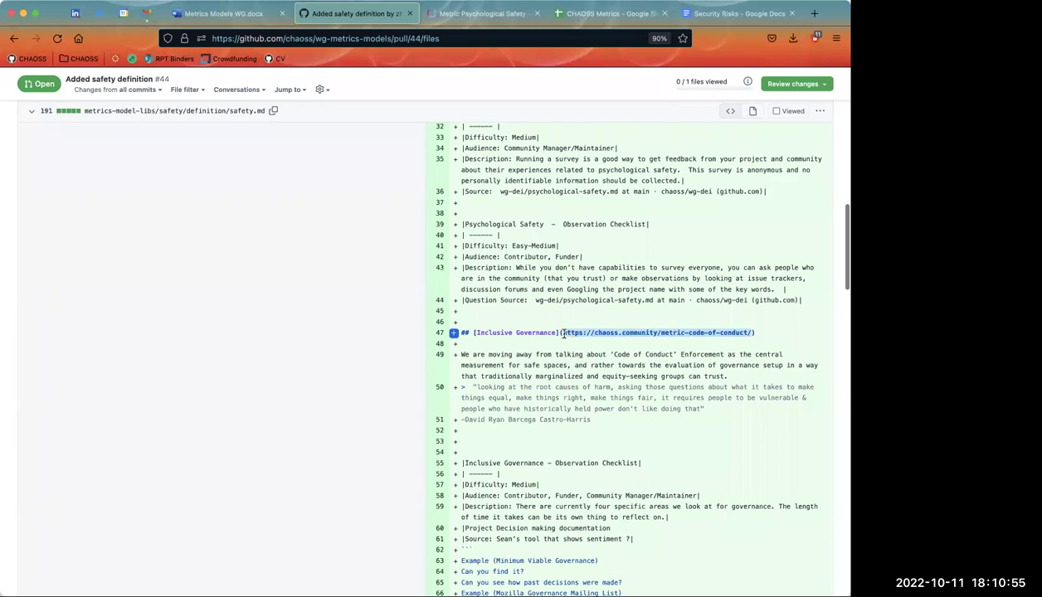
{"action": "right_click", "coordinate": [585, 327]}
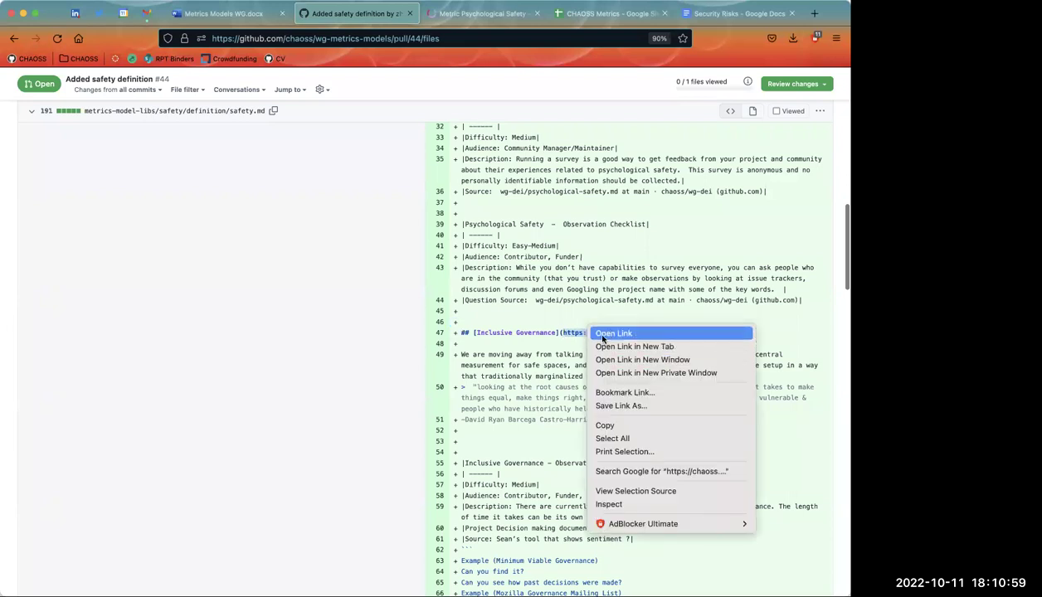
{"action": "left_click", "coordinate": [609, 346]}
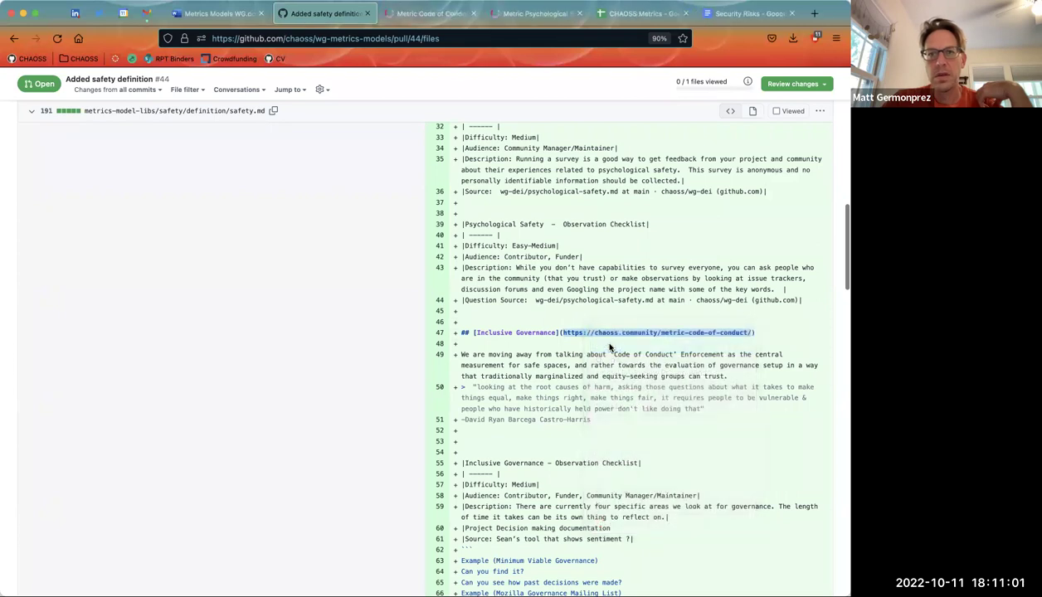
Read the published Code of Conduct for a Project metric page, including its data collection strategies, and return to pull request 44
{"action": "left_click", "coordinate": [431, 13]}
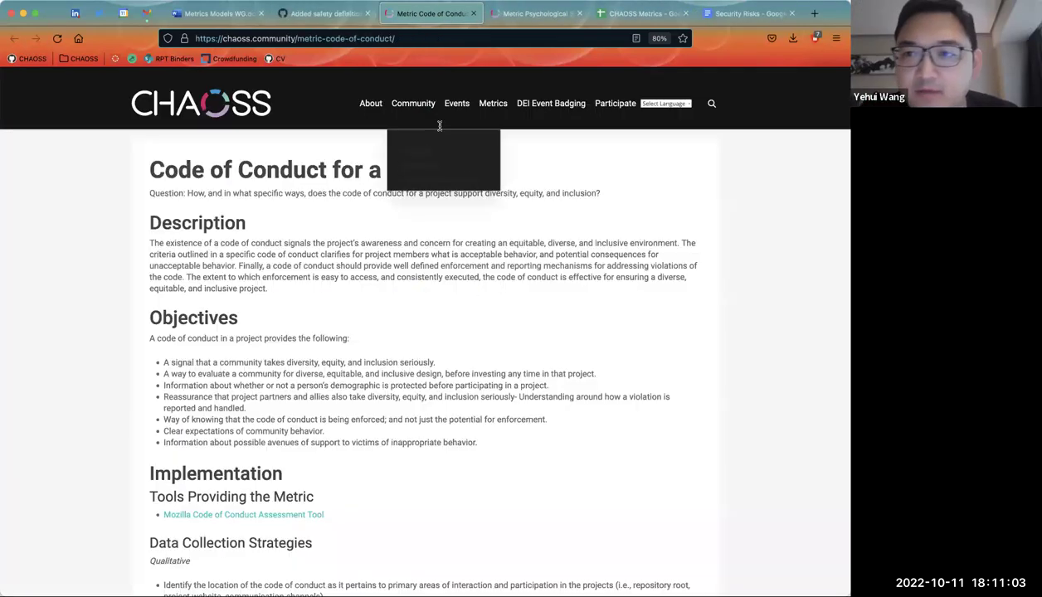
{"action": "scroll", "coordinate": [473, 294], "scroll_direction": "down", "scroll_amount": 5}
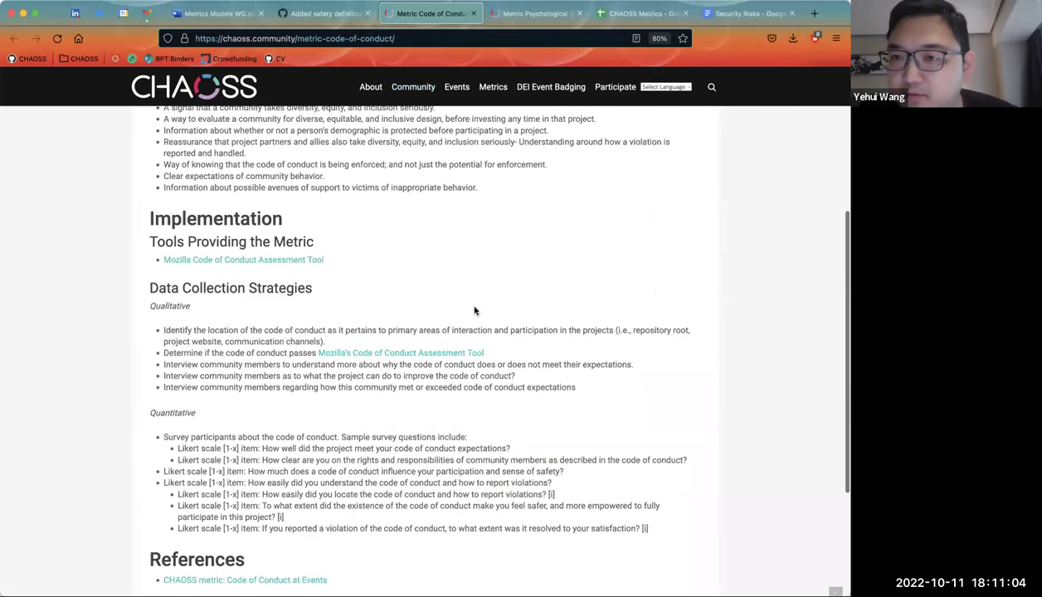
{"action": "left_click", "coordinate": [319, 13]}
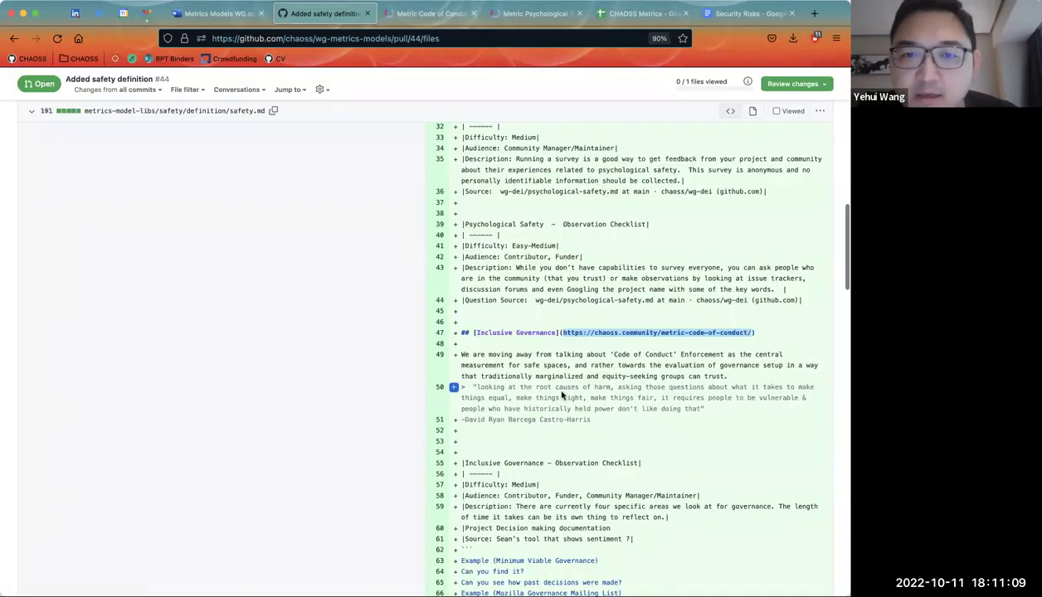
Open the Metrics Model Template linked in the CHAOSS Metrics spreadsheet and read its sections from Metrics Model Title to Contributors
{"action": "left_click", "coordinate": [639, 13]}
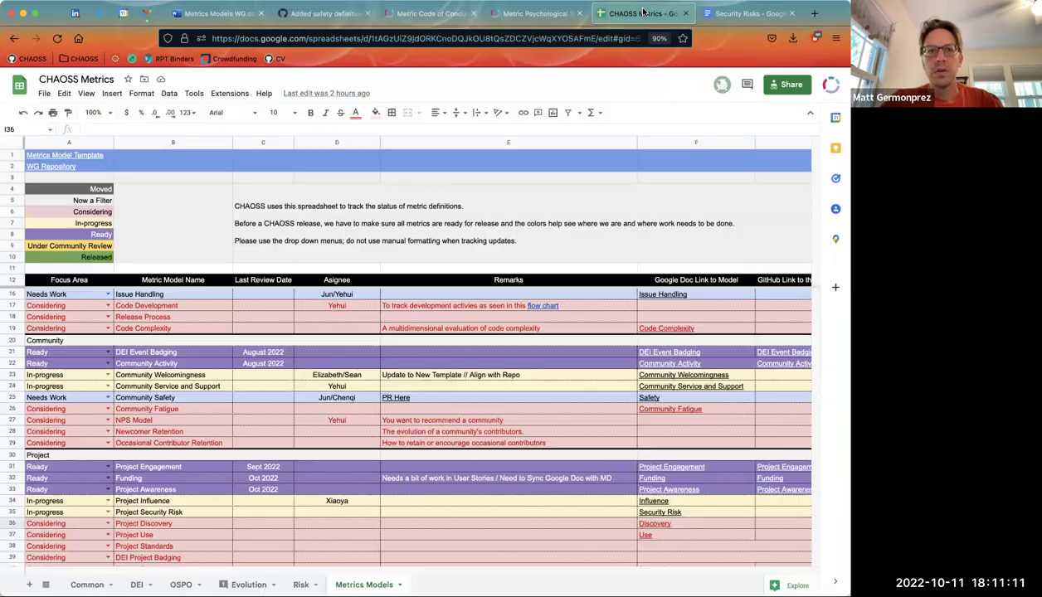
{"action": "left_click", "coordinate": [76, 156]}
{"action": "left_click", "coordinate": [82, 174]}
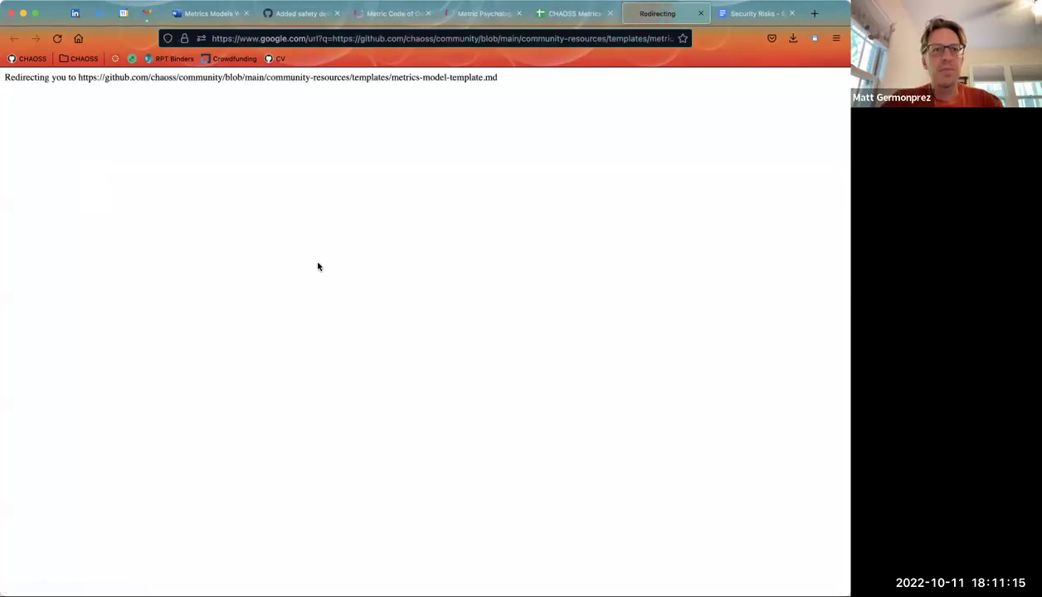
{"action": "scroll", "coordinate": [318, 265], "scroll_direction": "down", "scroll_amount": 5}
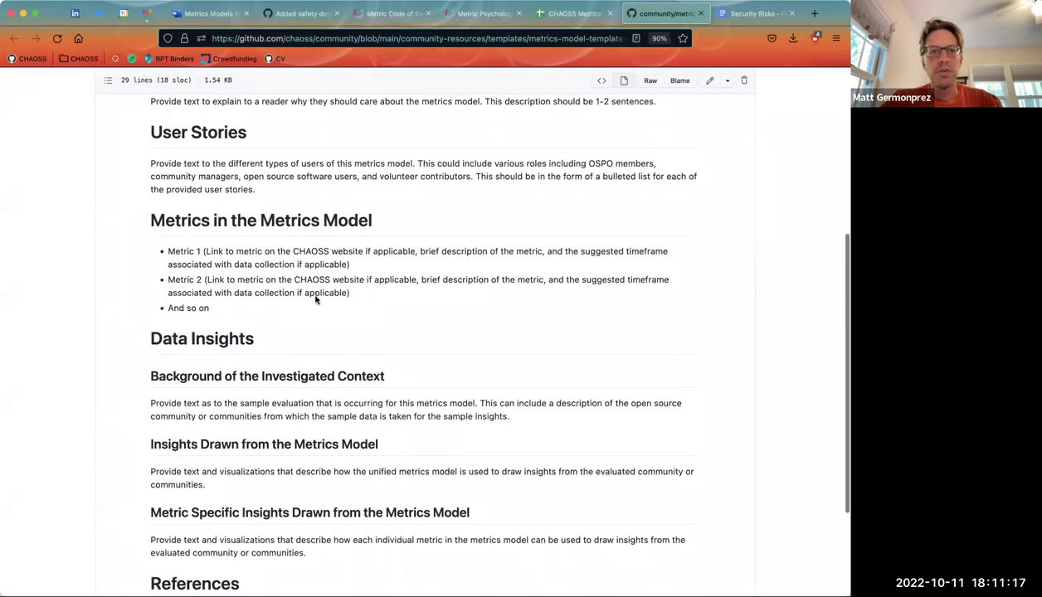
{"action": "scroll", "coordinate": [284, 369], "scroll_direction": "down", "scroll_amount": 3}
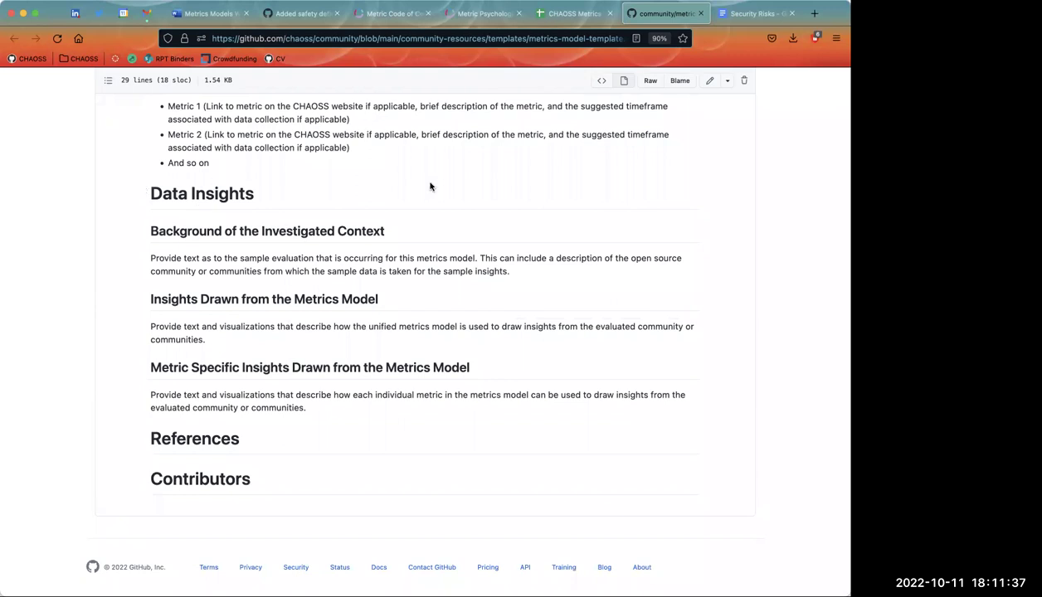
{"action": "scroll", "coordinate": [444, 207], "scroll_direction": "down", "scroll_amount": 2}
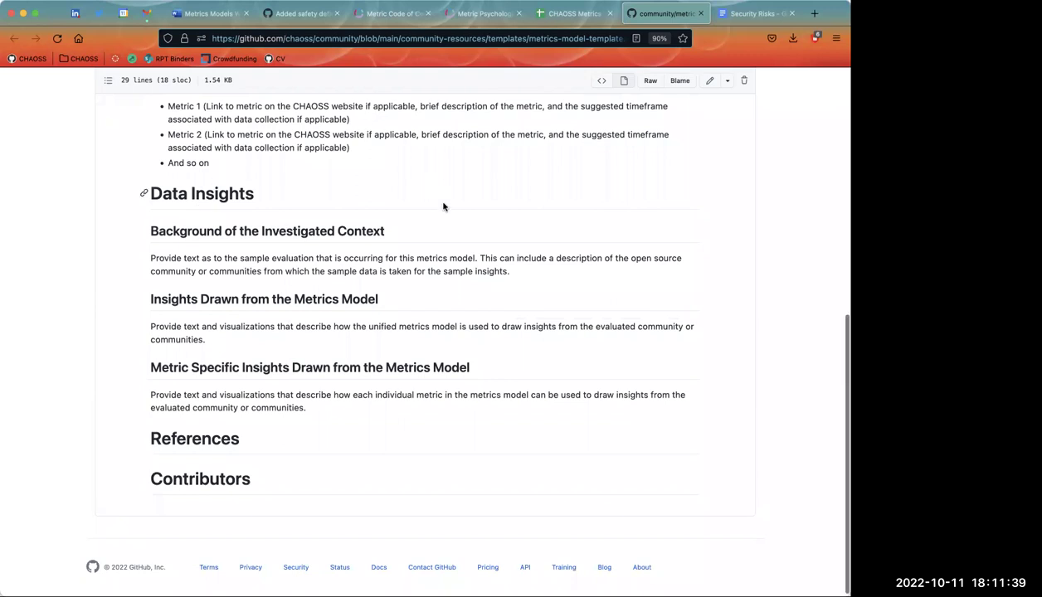
{"action": "scroll", "coordinate": [444, 206], "scroll_direction": "up", "scroll_amount": 5}
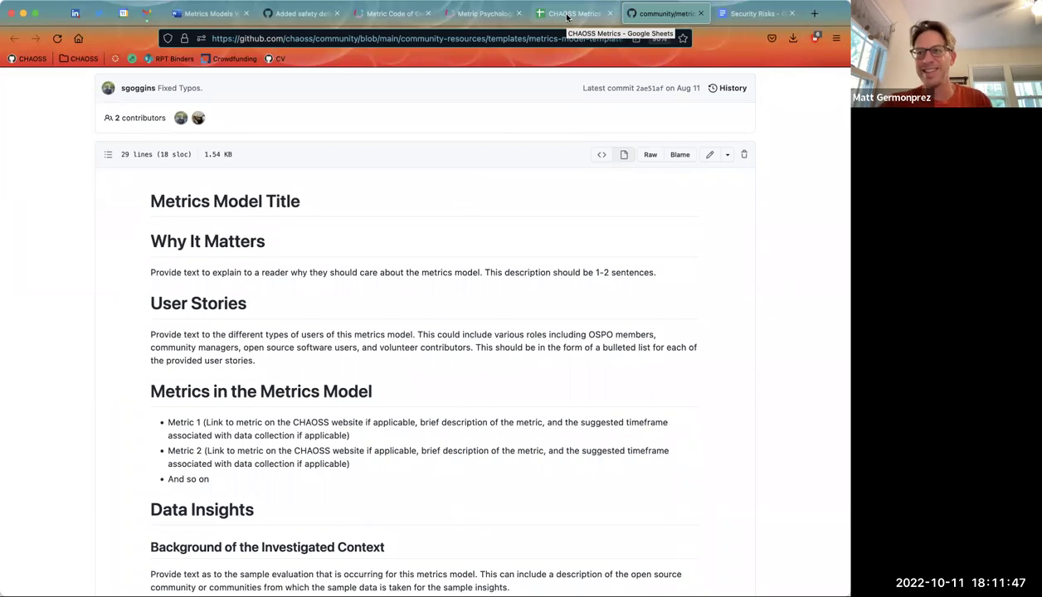
Review the Psychological Safety and Inclusive Governance sections of safety.md in pull request 44 against the metrics model template
{"action": "left_click", "coordinate": [300, 13]}
{"action": "scroll", "coordinate": [498, 322], "scroll_direction": "up", "scroll_amount": 5}
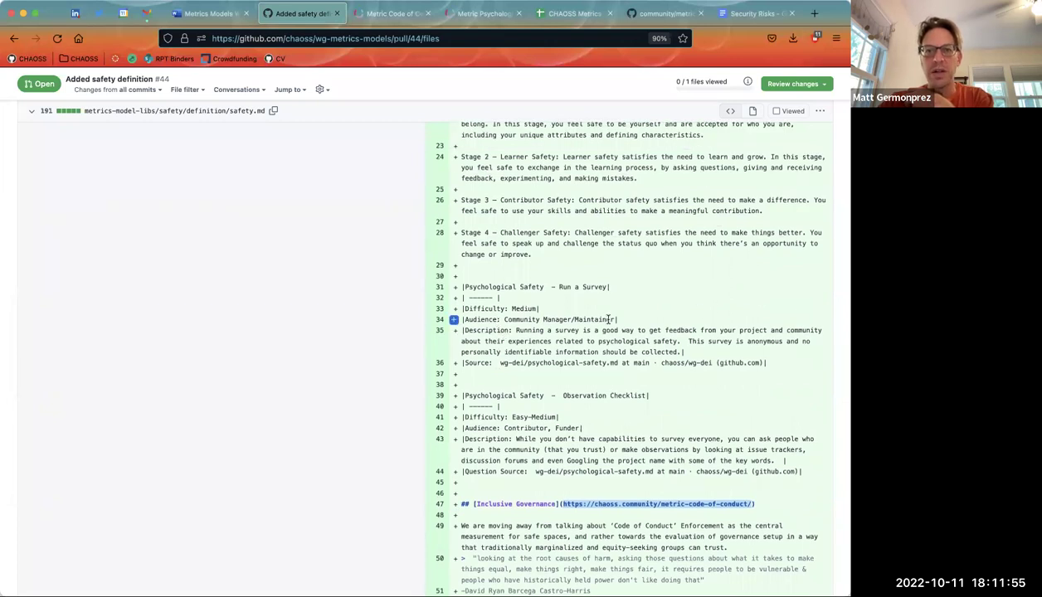
{"action": "scroll", "coordinate": [610, 320], "scroll_direction": "up", "scroll_amount": 2}
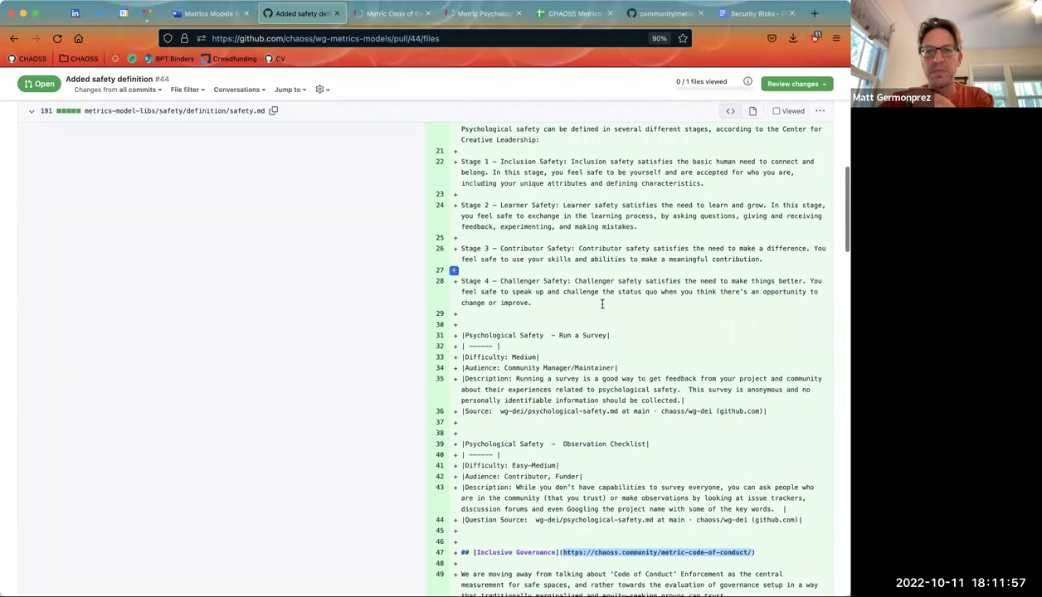
{"action": "scroll", "coordinate": [611, 272], "scroll_direction": "up", "scroll_amount": 3}
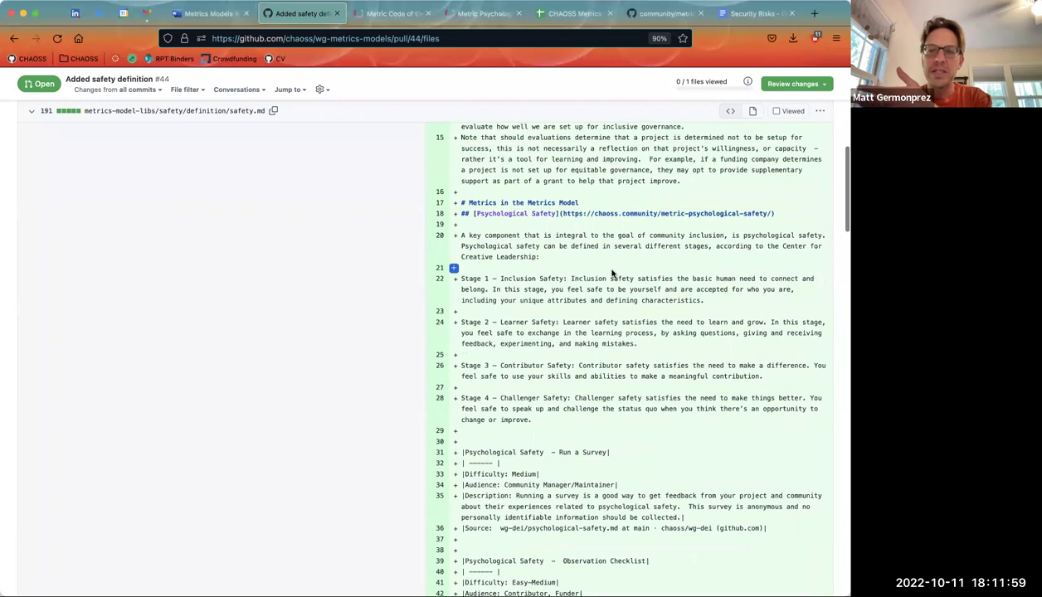
{"action": "scroll", "coordinate": [611, 272], "scroll_direction": "down", "scroll_amount": 10}
{"action": "scroll", "coordinate": [611, 272], "scroll_direction": "down", "scroll_amount": 9}
{"action": "scroll", "coordinate": [611, 272], "scroll_direction": "up", "scroll_amount": 5}
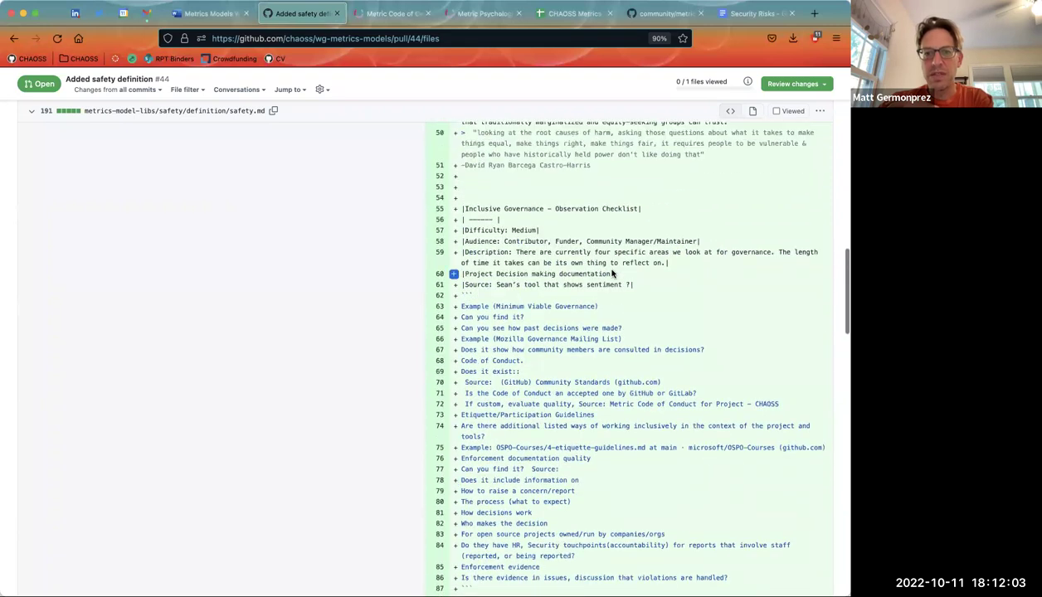
{"action": "scroll", "coordinate": [612, 274], "scroll_direction": "down", "scroll_amount": 2}
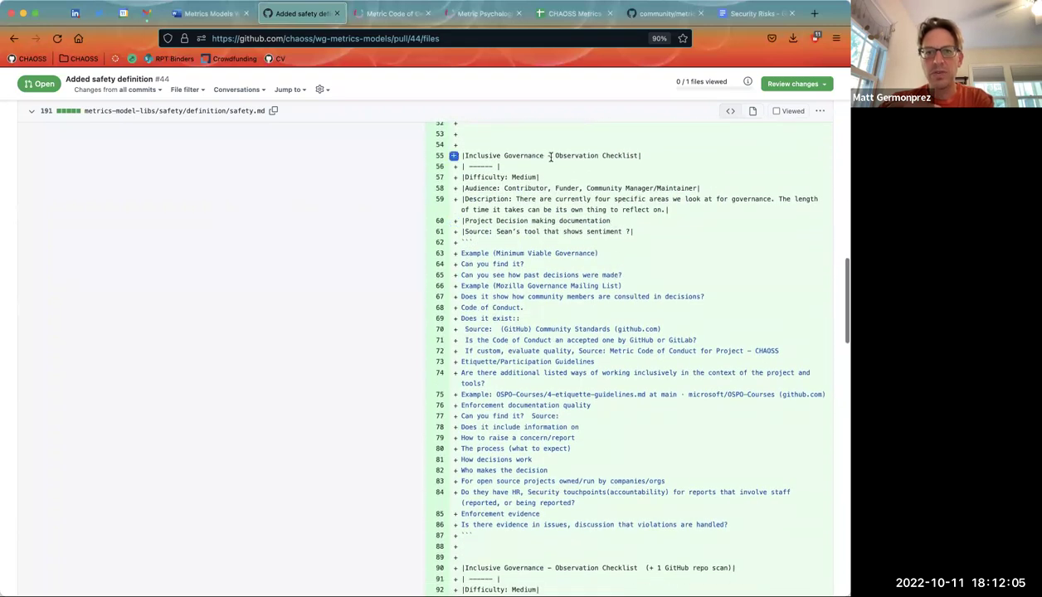
{"action": "scroll", "coordinate": [552, 160], "scroll_direction": "up", "scroll_amount": 4}
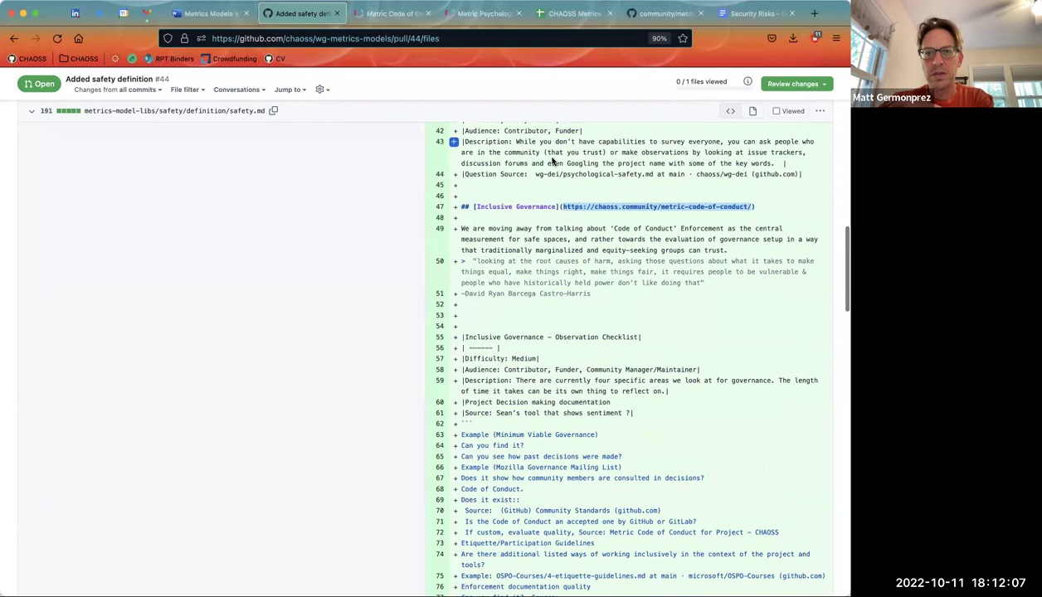
{"action": "scroll", "coordinate": [579, 216], "scroll_direction": "down", "scroll_amount": 3}
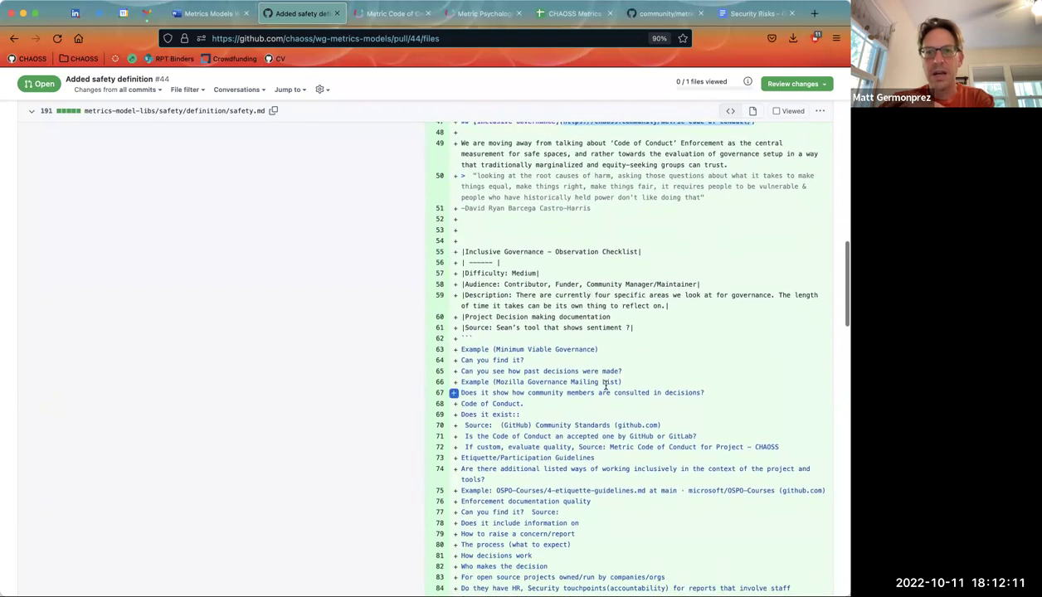
{"action": "scroll", "coordinate": [597, 367], "scroll_direction": "down", "scroll_amount": 1}
{"action": "scroll", "coordinate": [598, 369], "scroll_direction": "down", "scroll_amount": 2}
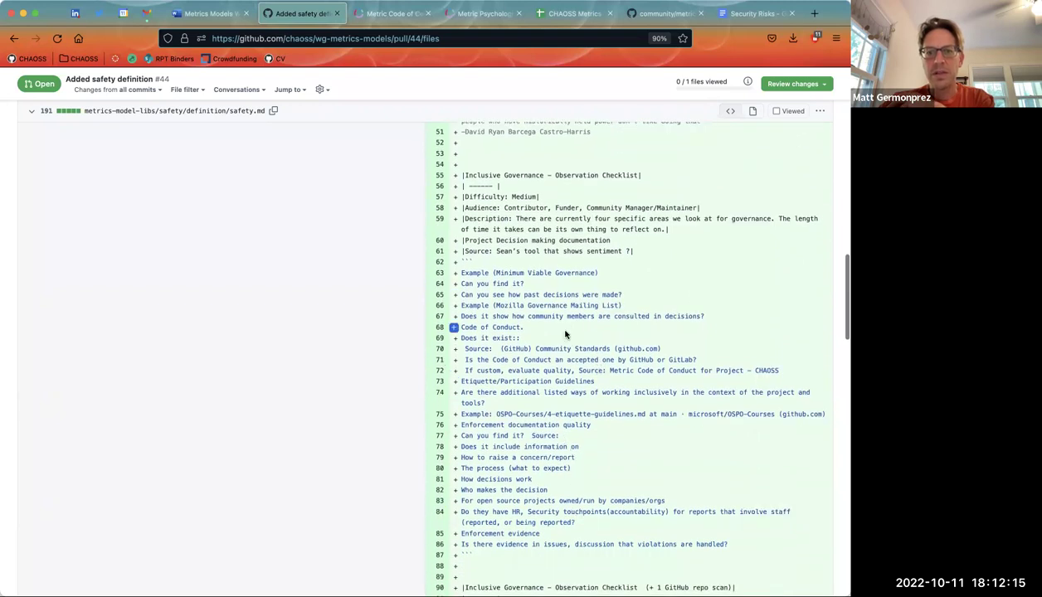
Compare the published Code of Conduct metric page with the Inclusive Governance section and its link in safety.md
{"action": "left_click", "coordinate": [390, 13]}
{"action": "scroll", "coordinate": [481, 274], "scroll_direction": "down", "scroll_amount": 1}
{"action": "scroll", "coordinate": [481, 274], "scroll_direction": "up", "scroll_amount": 3}
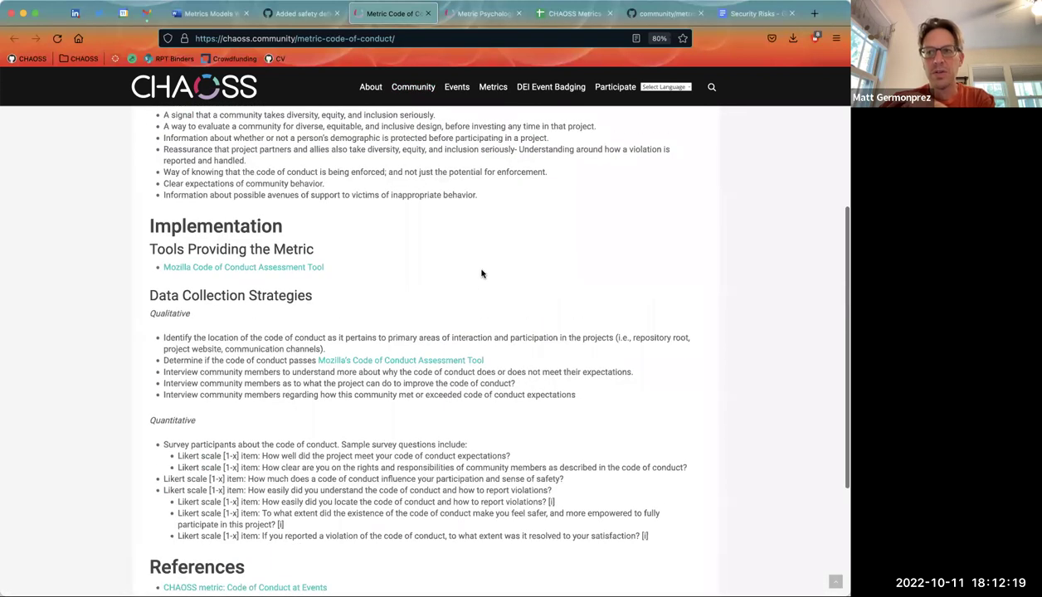
{"action": "mouse_move", "coordinate": [371, 86]}
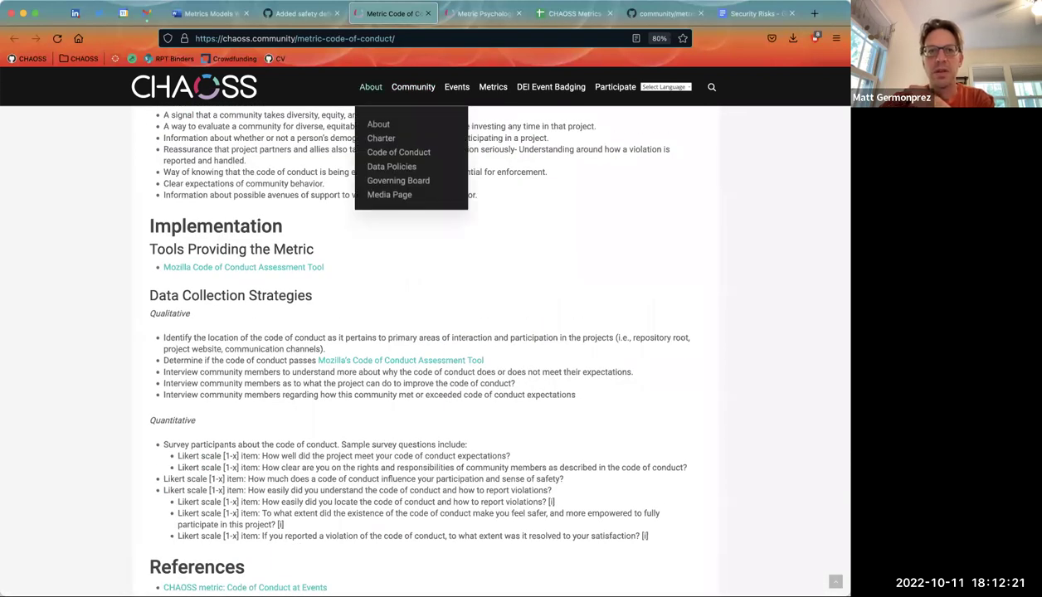
{"action": "left_click", "coordinate": [298, 13]}
{"action": "scroll", "coordinate": [543, 248], "scroll_direction": "up", "scroll_amount": 2}
{"action": "scroll", "coordinate": [543, 248], "scroll_direction": "up", "scroll_amount": 3}
{"action": "mouse_move", "coordinate": [562, 221]}
{"action": "left_mouse_down"}
{"action": "mouse_move", "coordinate": [754, 220]}
{"action": "mouse_move", "coordinate": [564, 220]}
{"action": "left_mouse_up"}
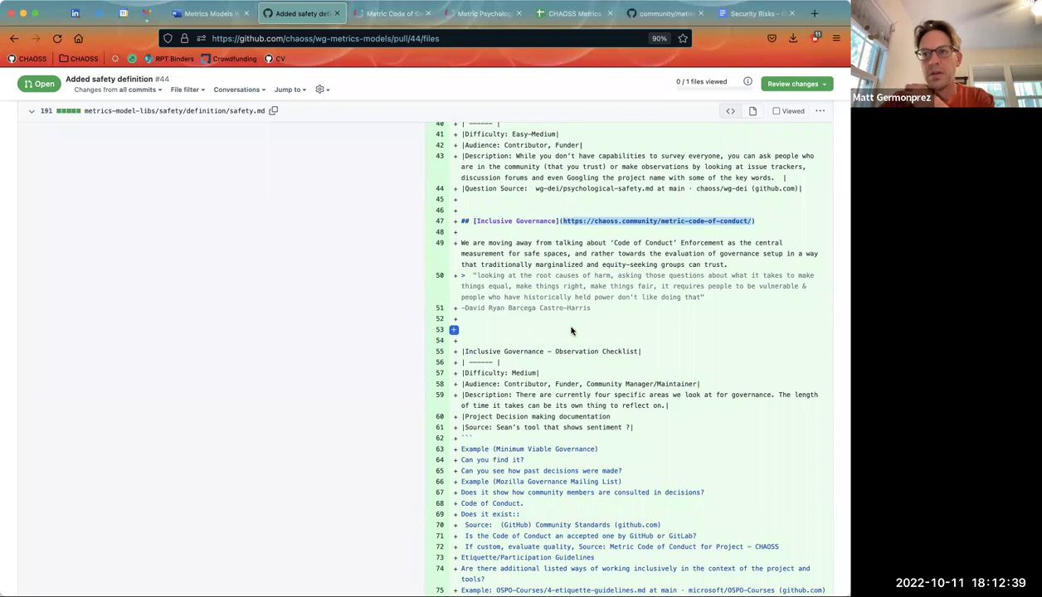
Examine safety.md from Inclusive Governance through Inclusive Leadership, Board/Council Diversity and Burnout to the Contributors list
{"action": "scroll", "coordinate": [571, 330], "scroll_direction": "down", "scroll_amount": 1}
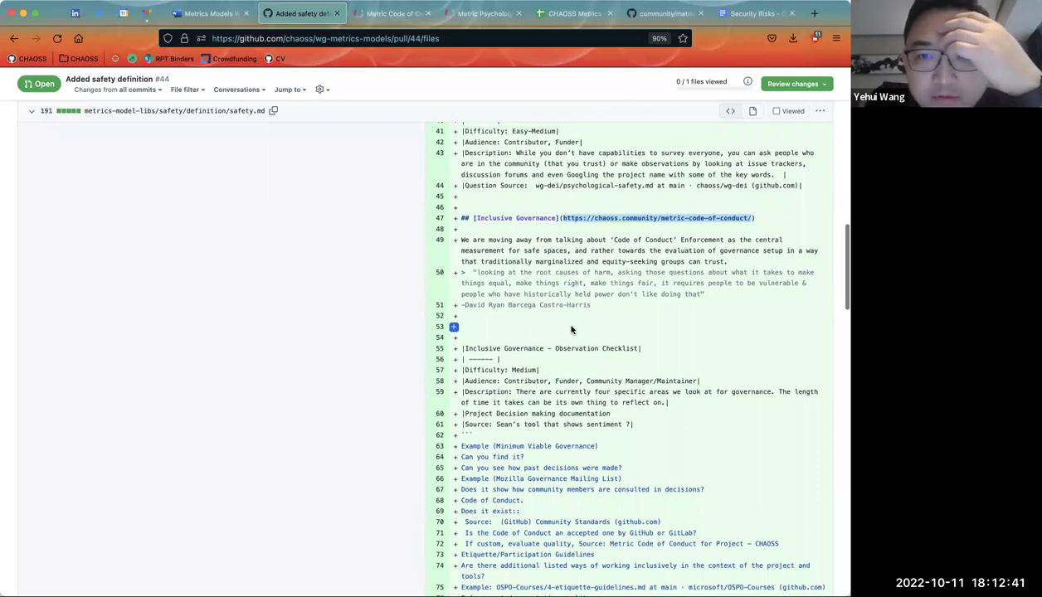
{"action": "scroll", "coordinate": [571, 330], "scroll_direction": "down", "scroll_amount": 2}
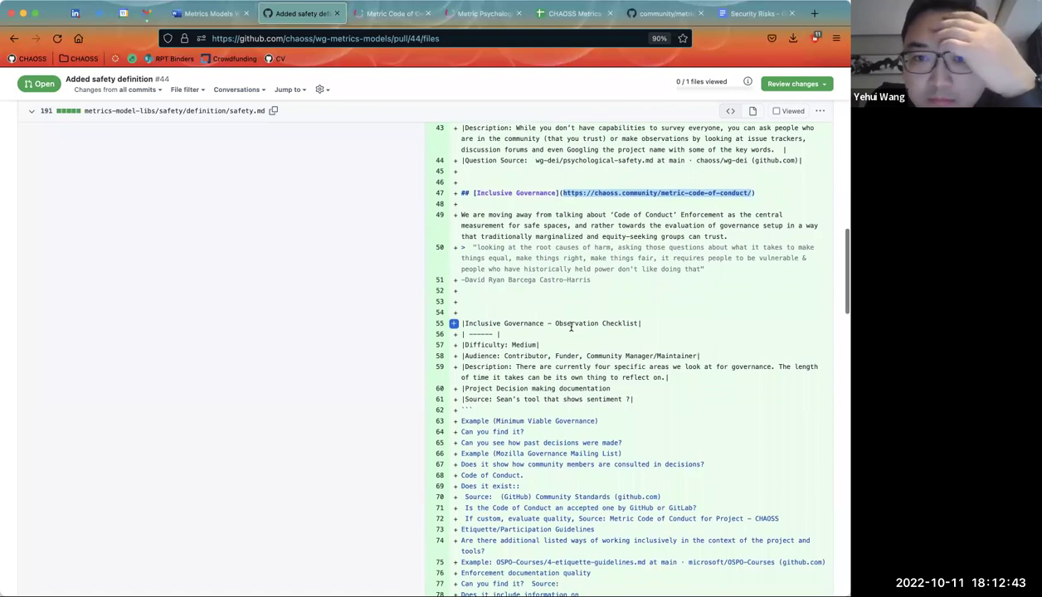
{"action": "scroll", "coordinate": [570, 327], "scroll_direction": "down", "scroll_amount": 10}
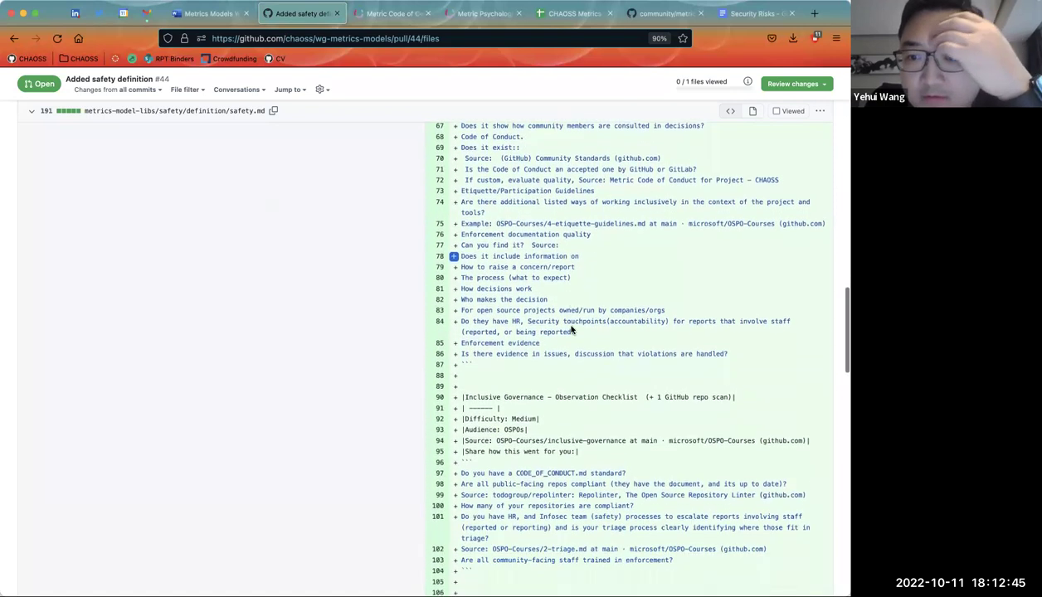
{"action": "scroll", "coordinate": [571, 329], "scroll_direction": "down", "scroll_amount": 2}
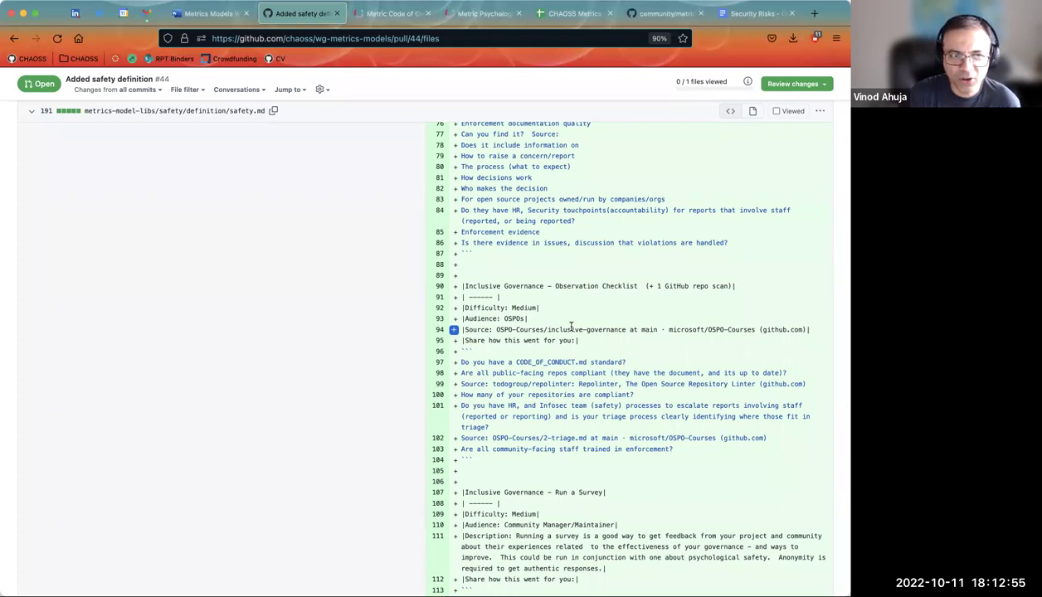
{"action": "scroll", "coordinate": [570, 326], "scroll_direction": "down", "scroll_amount": 3}
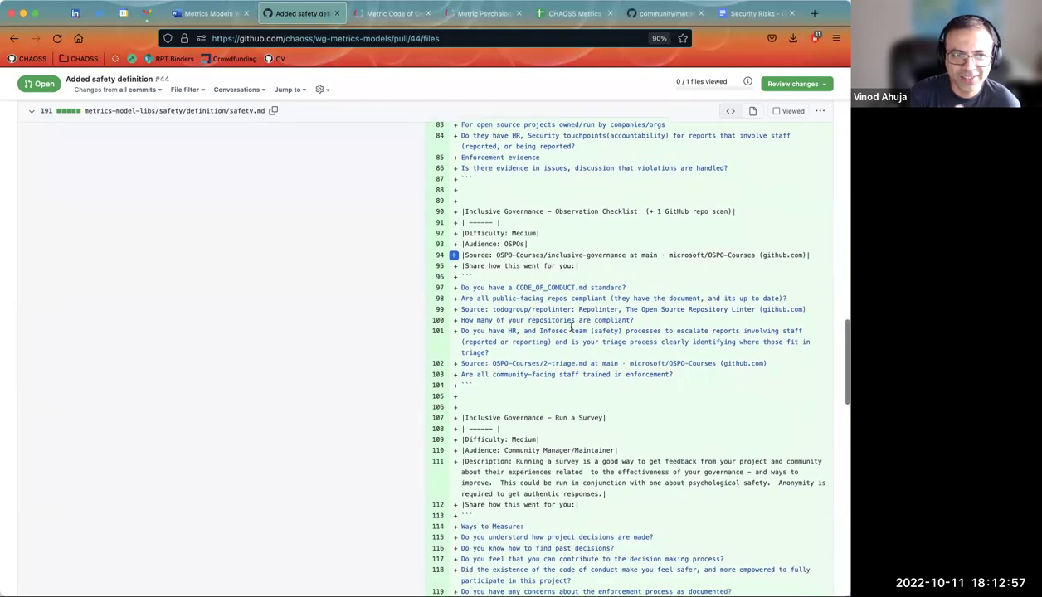
{"action": "scroll", "coordinate": [571, 326], "scroll_direction": "down", "scroll_amount": 6}
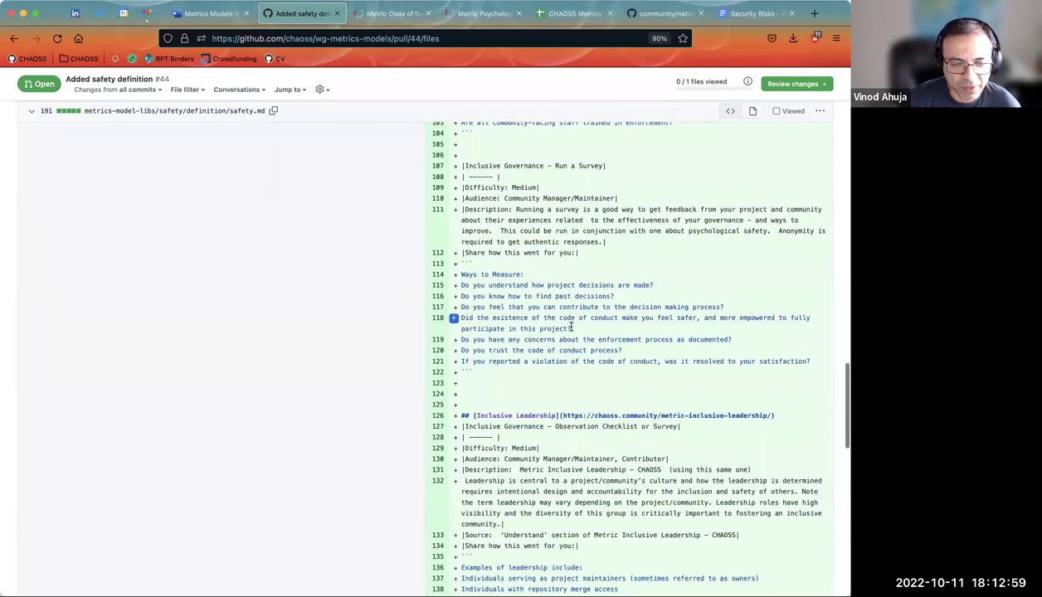
{"action": "scroll", "coordinate": [571, 326], "scroll_direction": "down", "scroll_amount": 4}
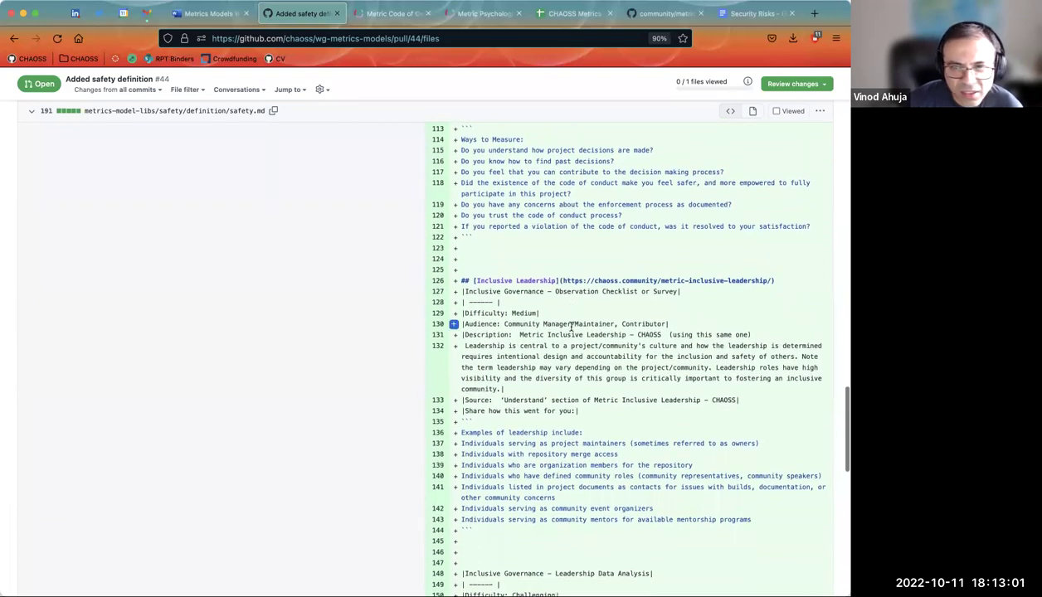
{"action": "scroll", "coordinate": [571, 326], "scroll_direction": "down", "scroll_amount": 4}
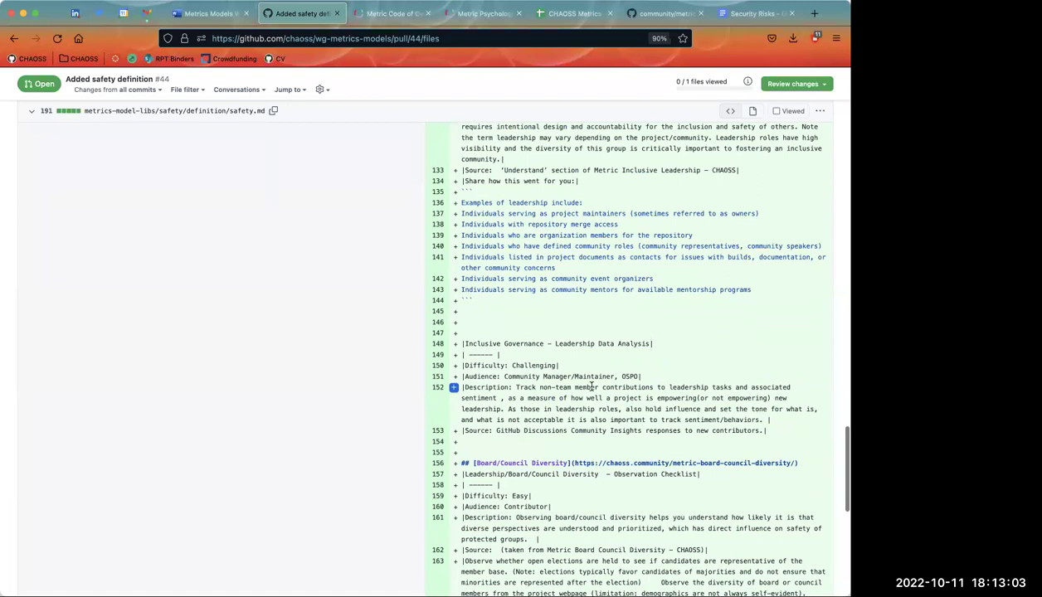
{"action": "scroll", "coordinate": [592, 386], "scroll_direction": "down", "scroll_amount": 2}
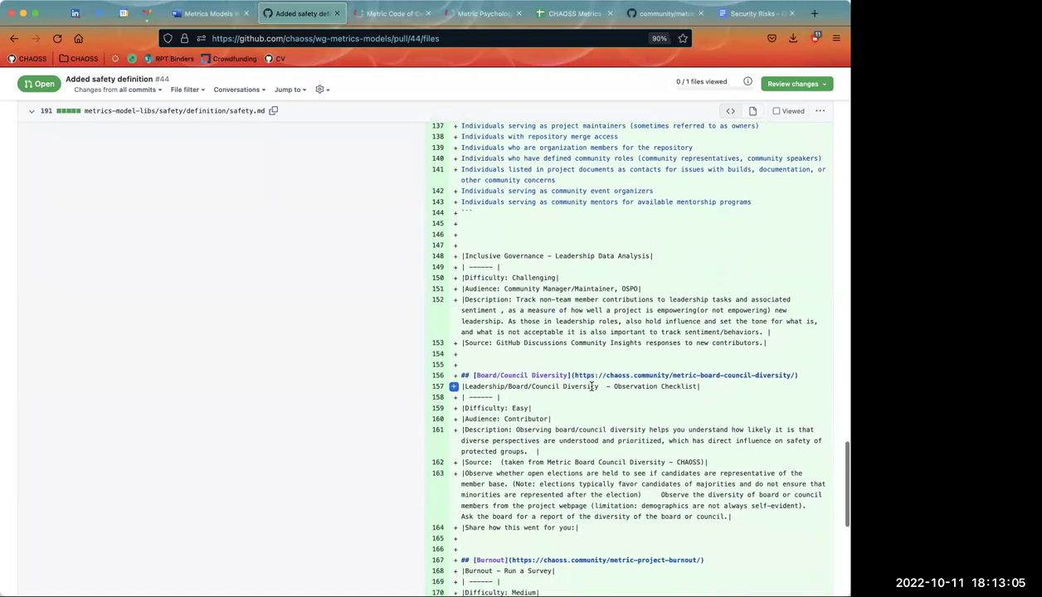
{"action": "scroll", "coordinate": [592, 386], "scroll_direction": "down", "scroll_amount": 4}
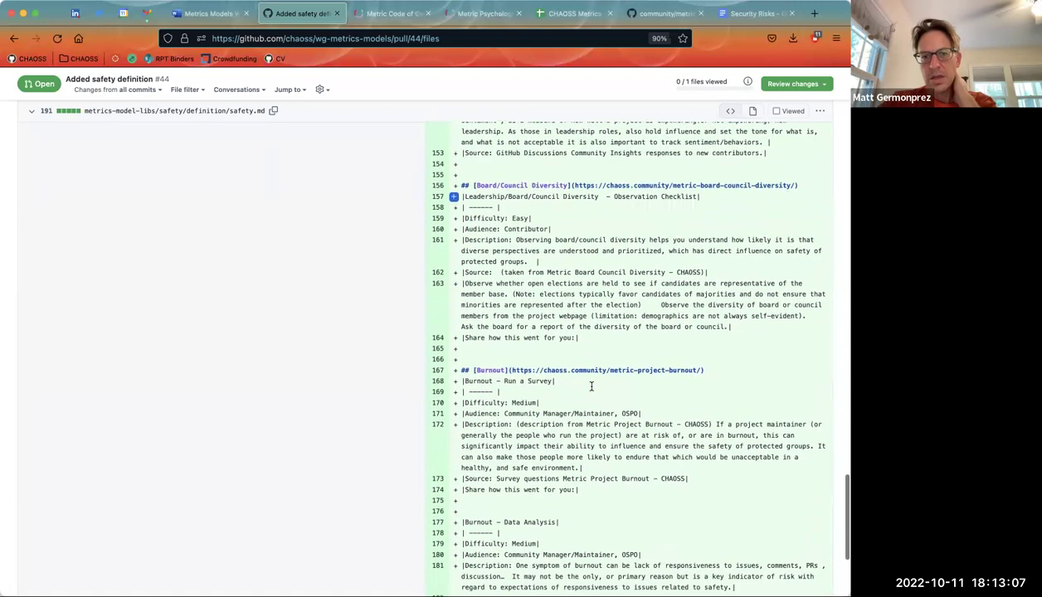
{"action": "scroll", "coordinate": [591, 390], "scroll_direction": "down", "scroll_amount": 1}
{"action": "scroll", "coordinate": [592, 390], "scroll_direction": "down", "scroll_amount": 3}
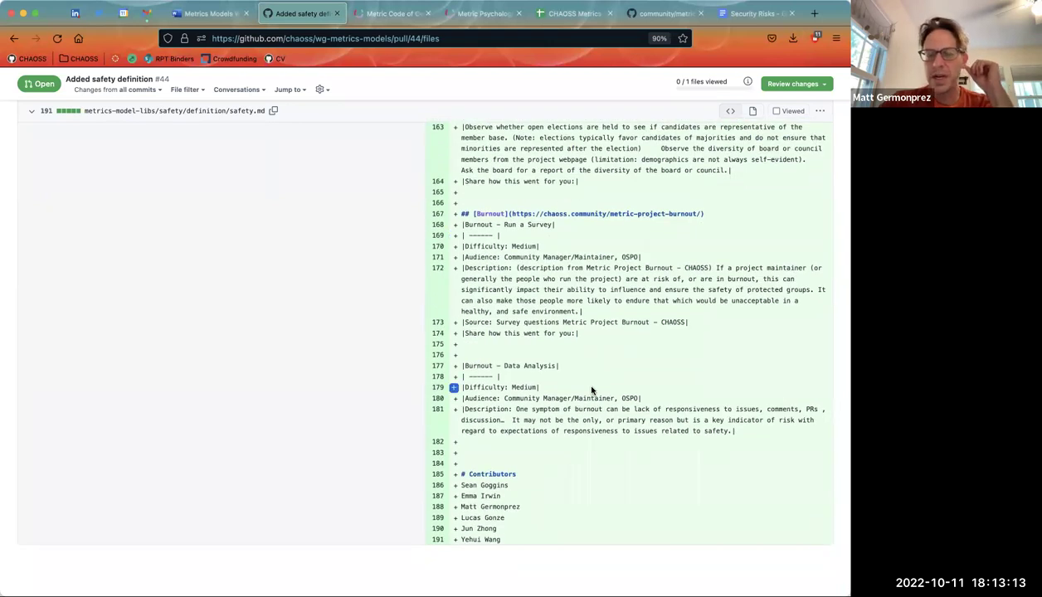
Revisit the Inclusive Governance survey and observation checklists in safety.md, going back up to the Psychological Safety tables
{"action": "scroll", "coordinate": [591, 390], "scroll_direction": "up", "scroll_amount": 15}
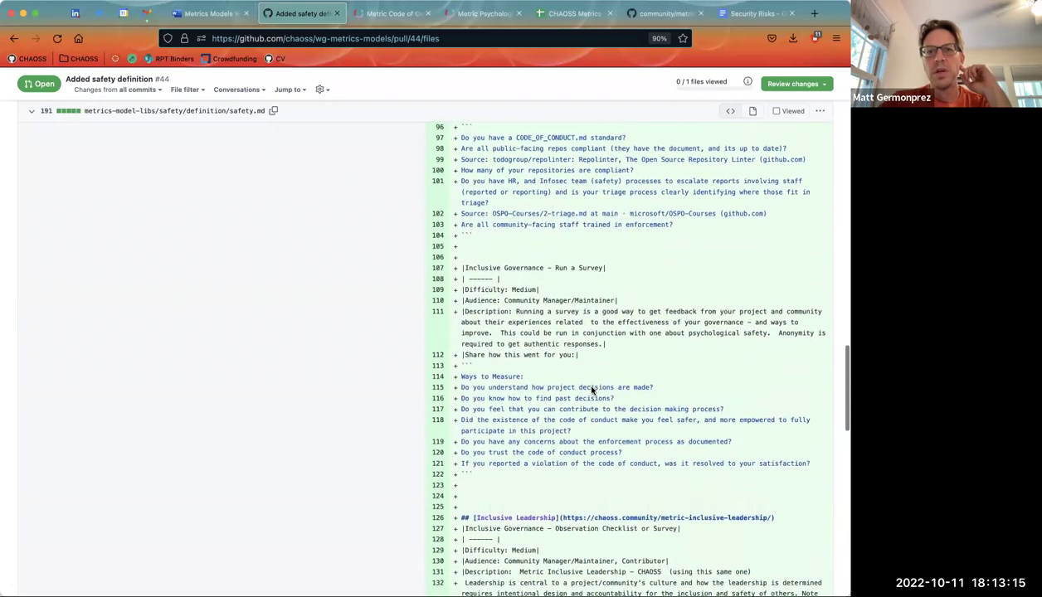
{"action": "scroll", "coordinate": [591, 390], "scroll_direction": "up", "scroll_amount": 4}
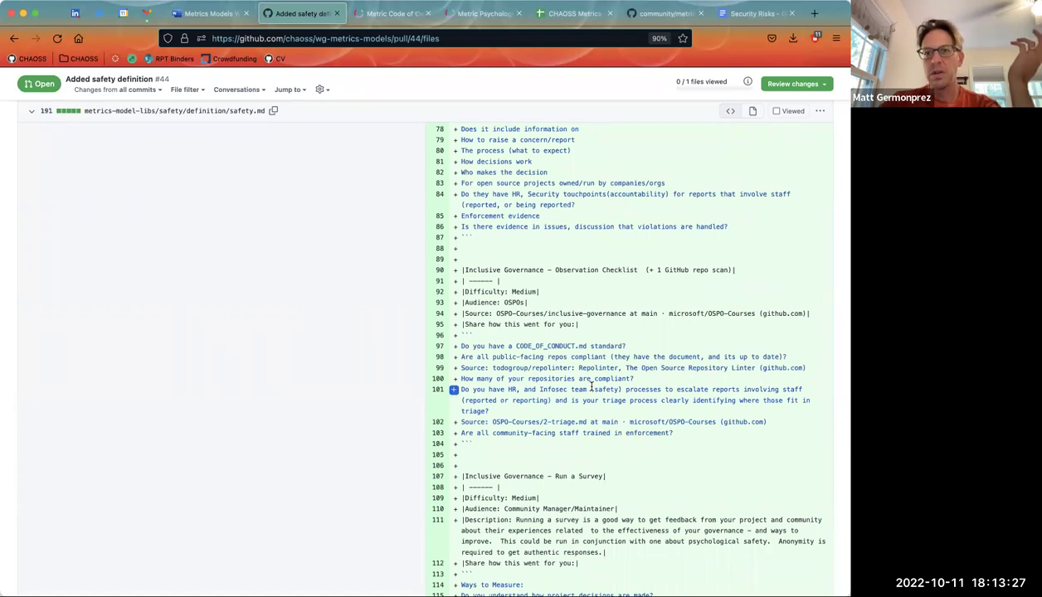
{"action": "scroll", "coordinate": [590, 387], "scroll_direction": "up", "scroll_amount": 10}
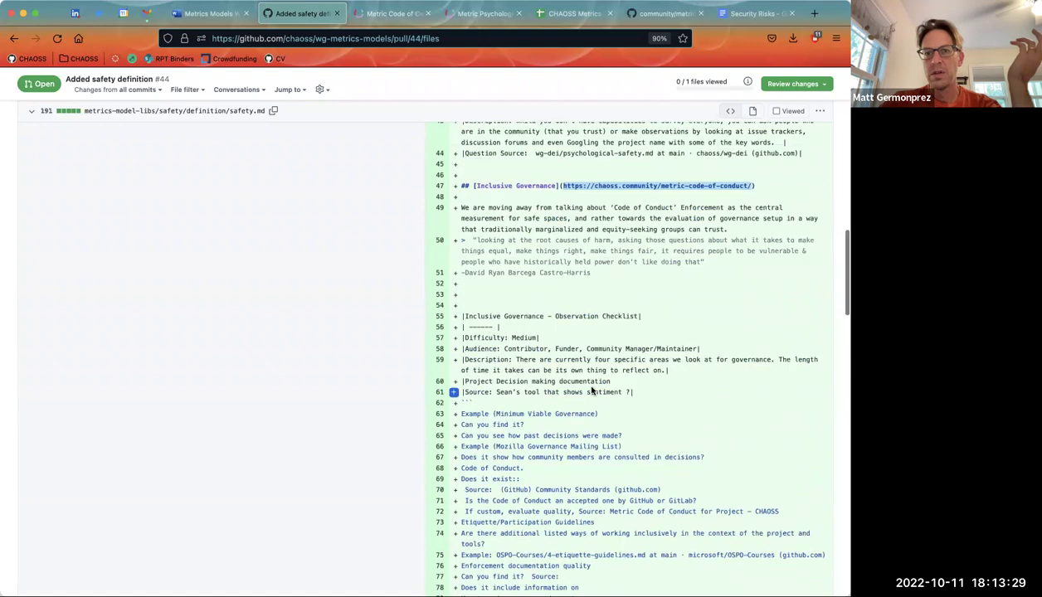
{"action": "scroll", "coordinate": [591, 388], "scroll_direction": "up", "scroll_amount": 5}
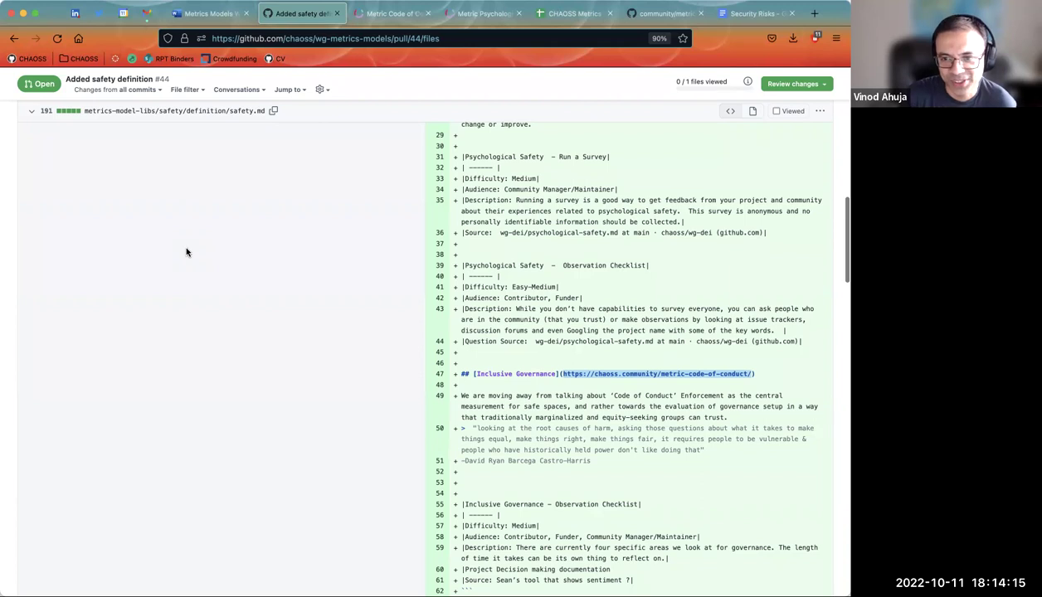
Read on from the Psychological Safety tables to the Inclusive Governance observation checklist in safety.md
{"action": "scroll", "coordinate": [186, 252], "scroll_direction": "down", "scroll_amount": 1}
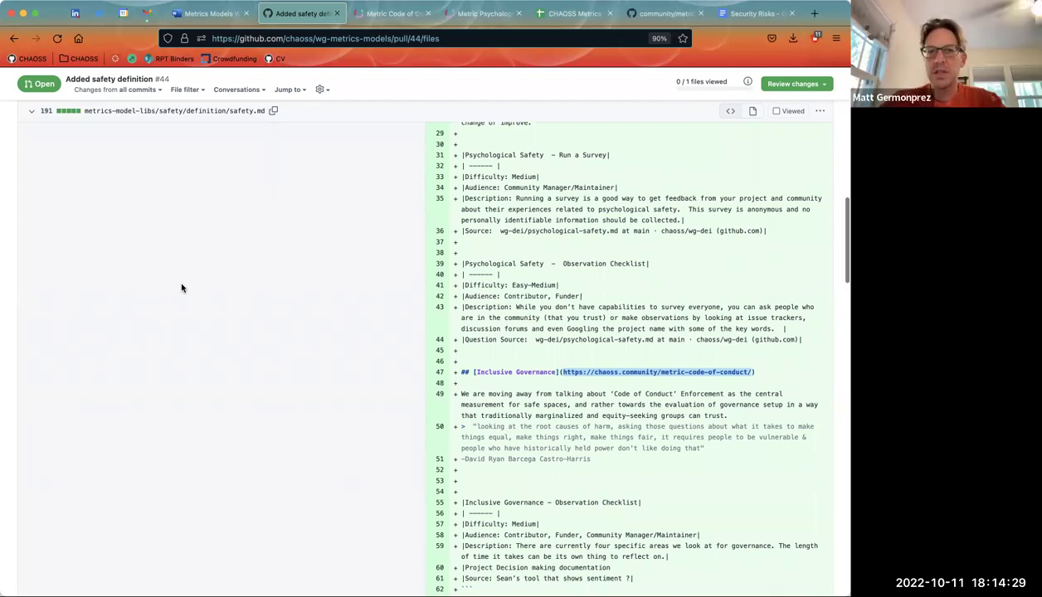
{"action": "scroll", "coordinate": [182, 287], "scroll_direction": "down", "scroll_amount": 1}
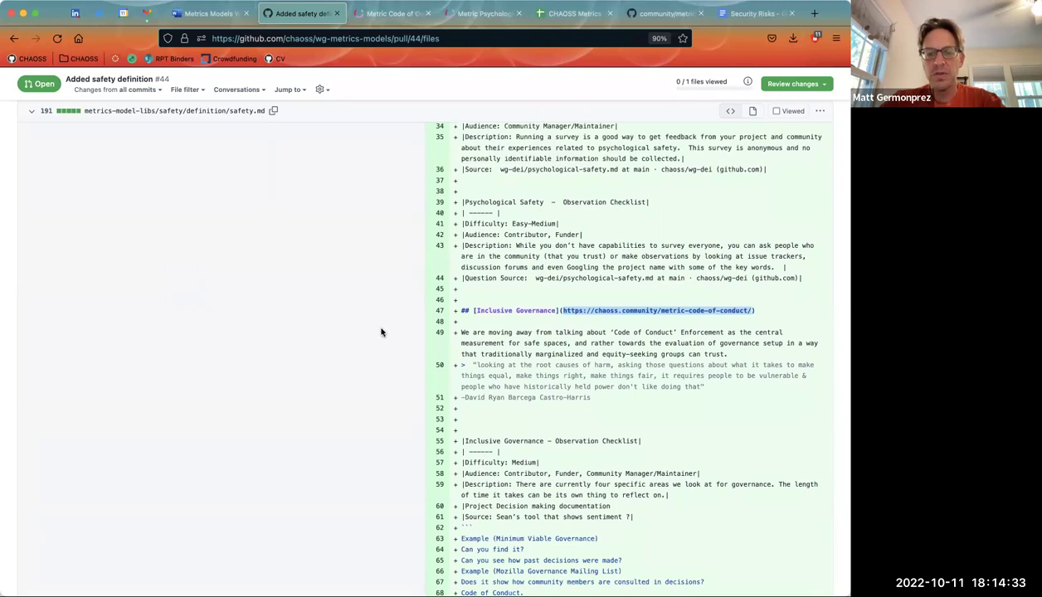
{"action": "scroll", "coordinate": [381, 333], "scroll_direction": "down", "scroll_amount": 1}
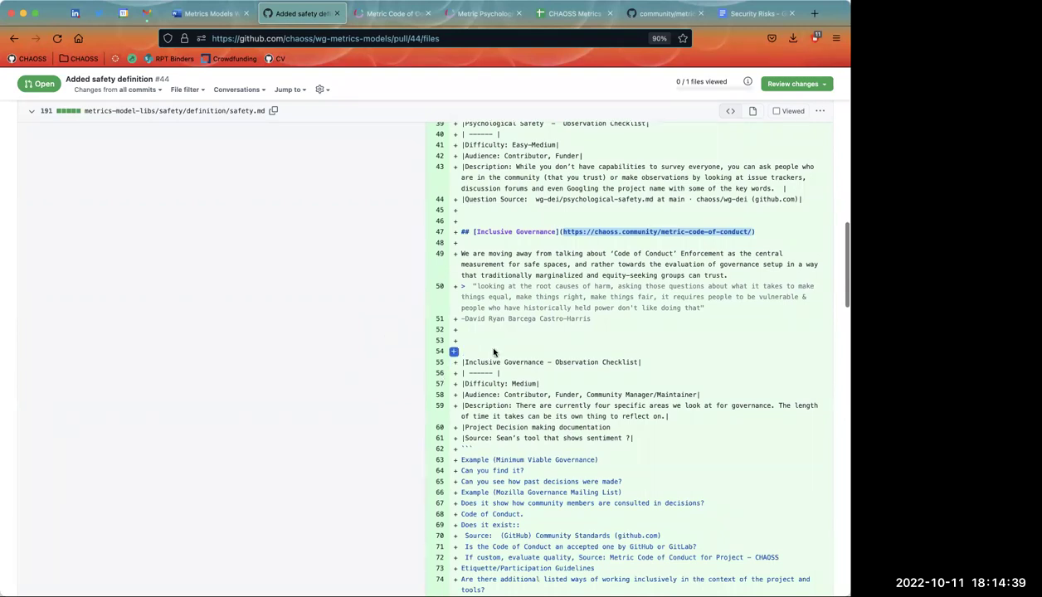
{"action": "mouse_move", "coordinate": [454, 363]}
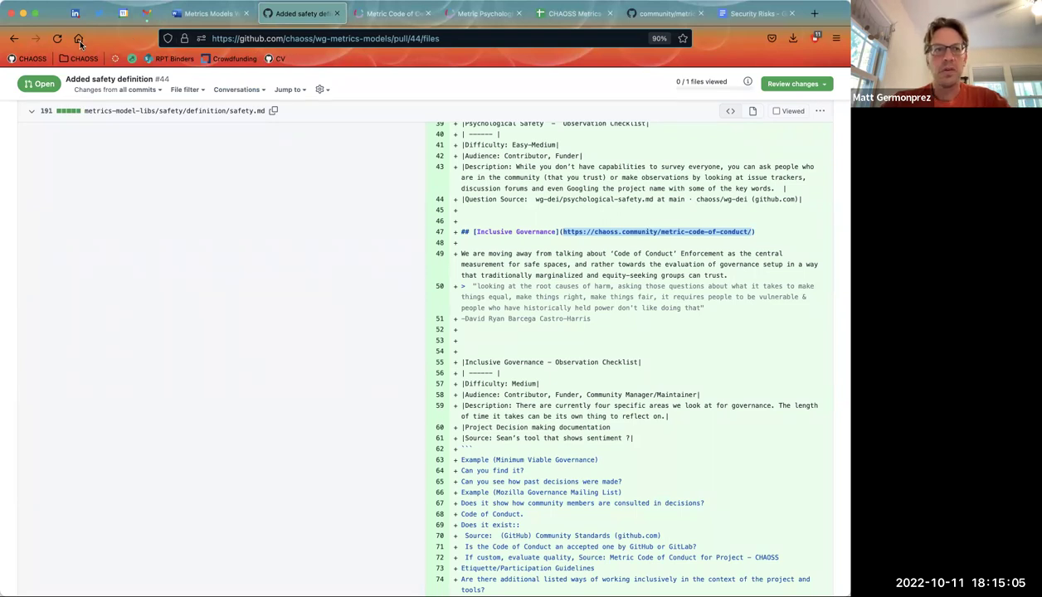
In the meeting notes, add a bullet under the pull/44 link in Other PRs assigning an attendee "to put this into Google Doc"
{"action": "left_click", "coordinate": [211, 13]}
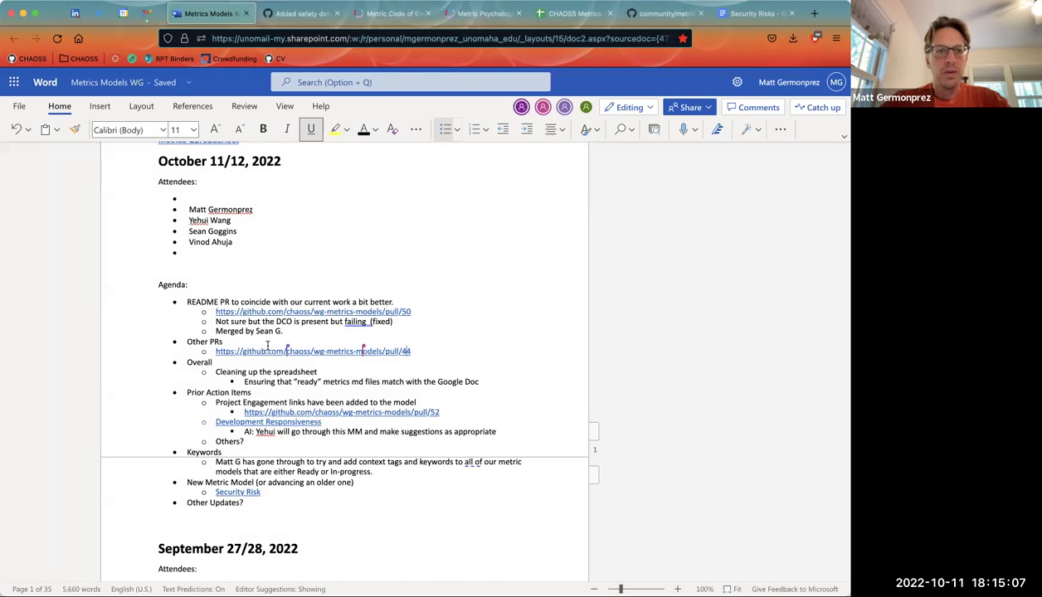
{"action": "scroll", "coordinate": [257, 249], "scroll_direction": "down", "scroll_amount": 1}
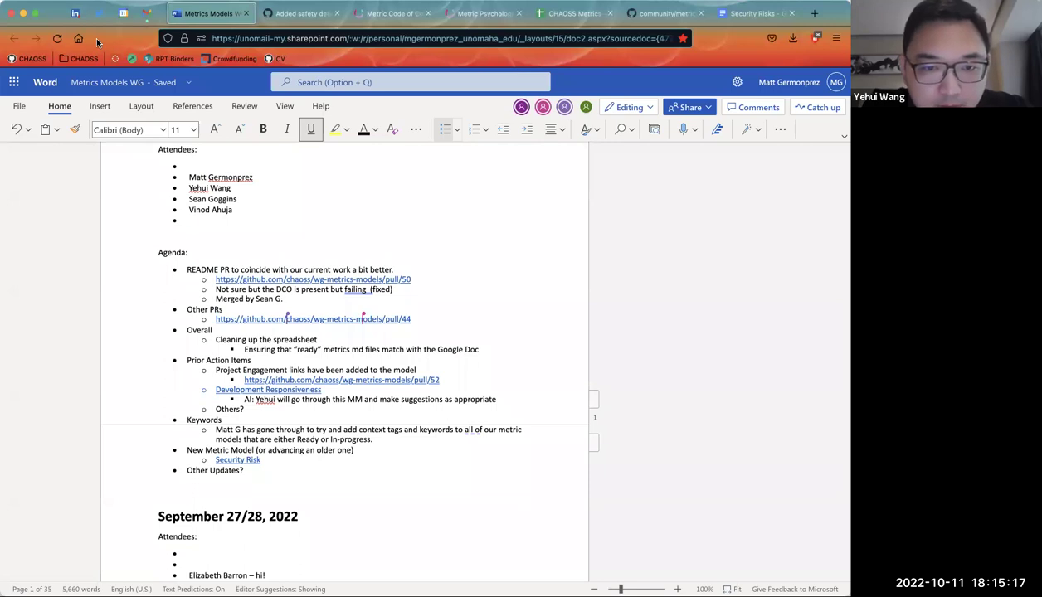
{"action": "left_click", "coordinate": [414, 319]}
{"action": "key", "text": "Return"}
{"action": "type", "text": "V"}
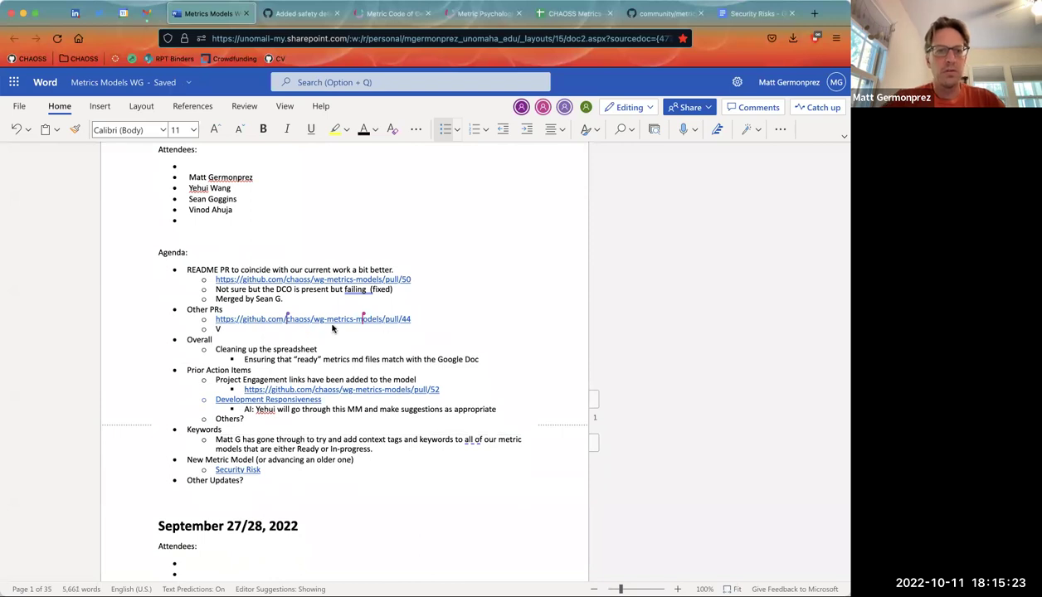
{"action": "type", "text": "inod to "}
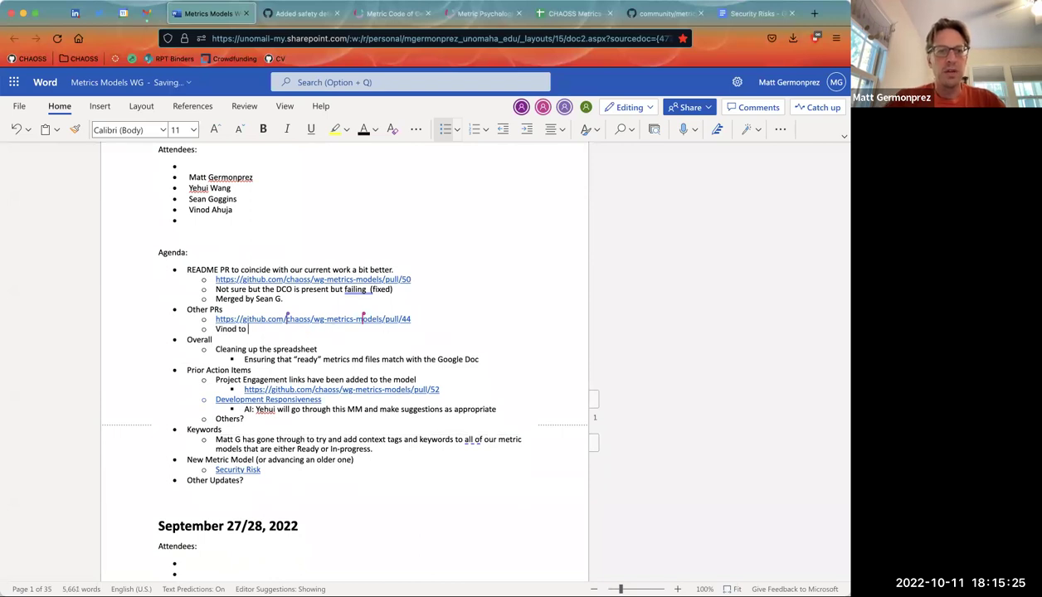
{"action": "type", "text": "put this into to"}
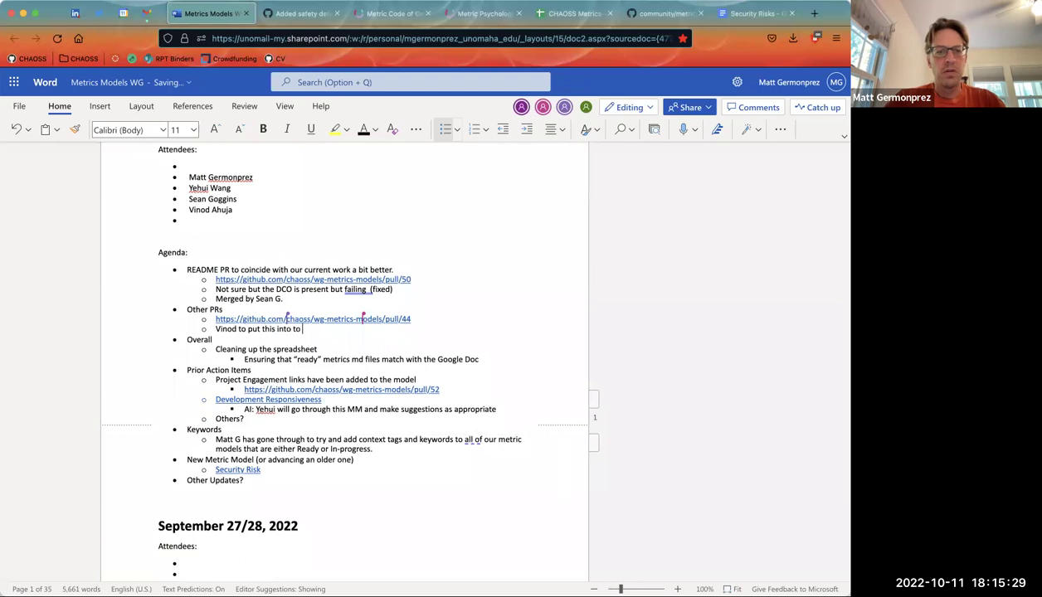
{"action": "key", "text": "BackSpace"}
{"action": "type", "text": "Google"}
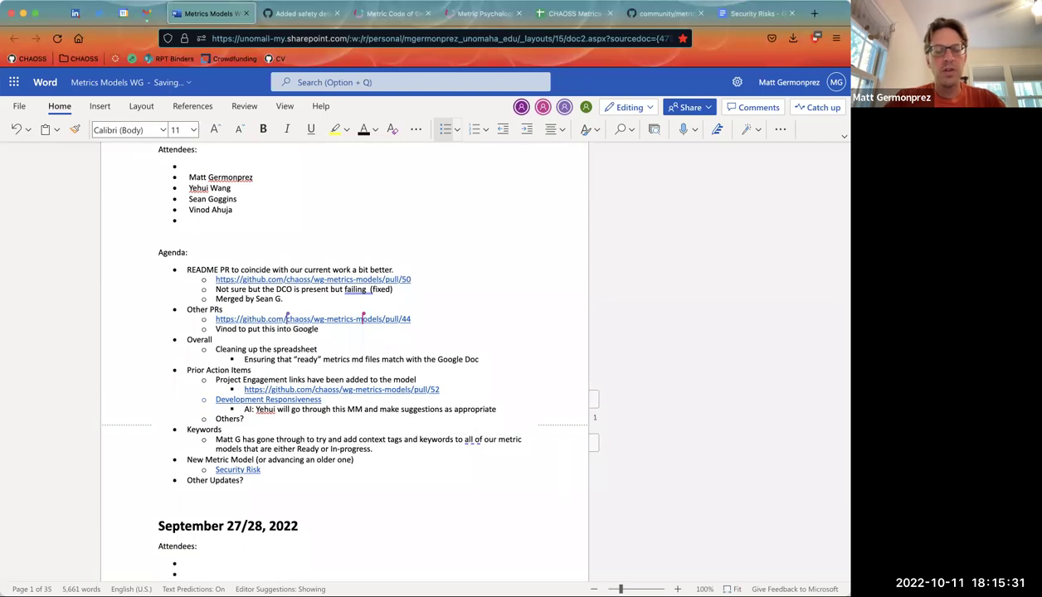
{"action": "type", "text": " Doc"}
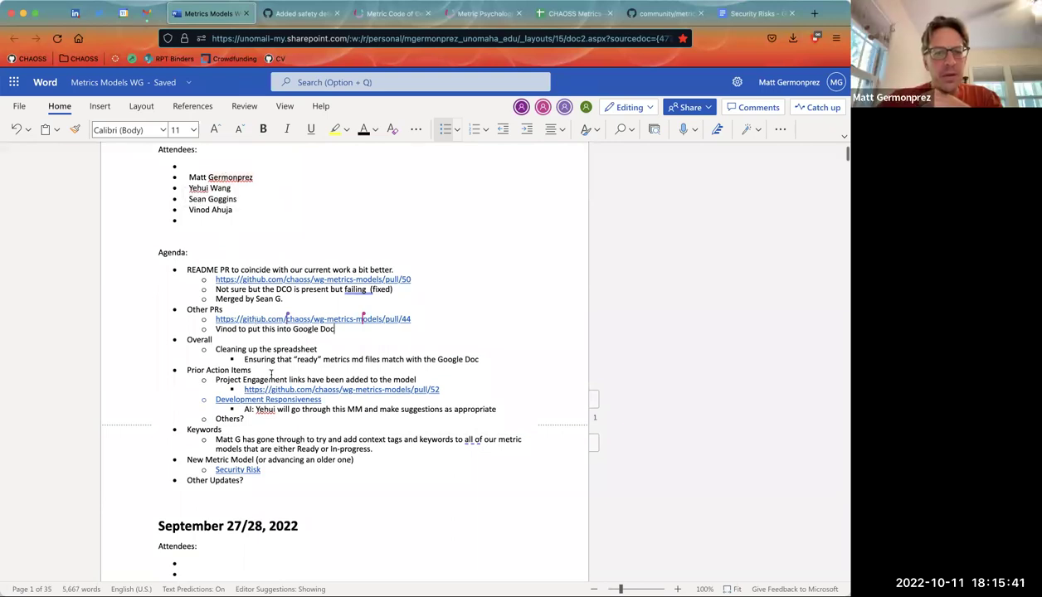
Check the Metrics Models sheet of the CHAOSS Metrics spreadsheet, comparing the Google Doc and GitHub links of the Ready models and their statuses
{"action": "scroll", "coordinate": [270, 375], "scroll_direction": "down", "scroll_amount": 1}
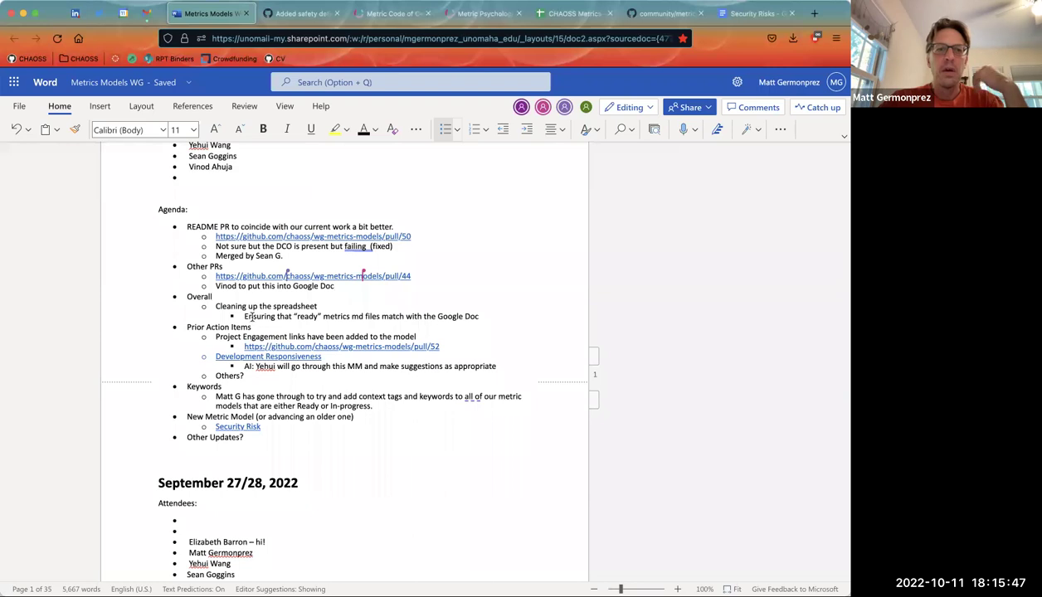
{"action": "left_click", "coordinate": [547, 15]}
{"action": "scroll", "coordinate": [442, 472], "scroll_direction": "right", "scroll_amount": 5}
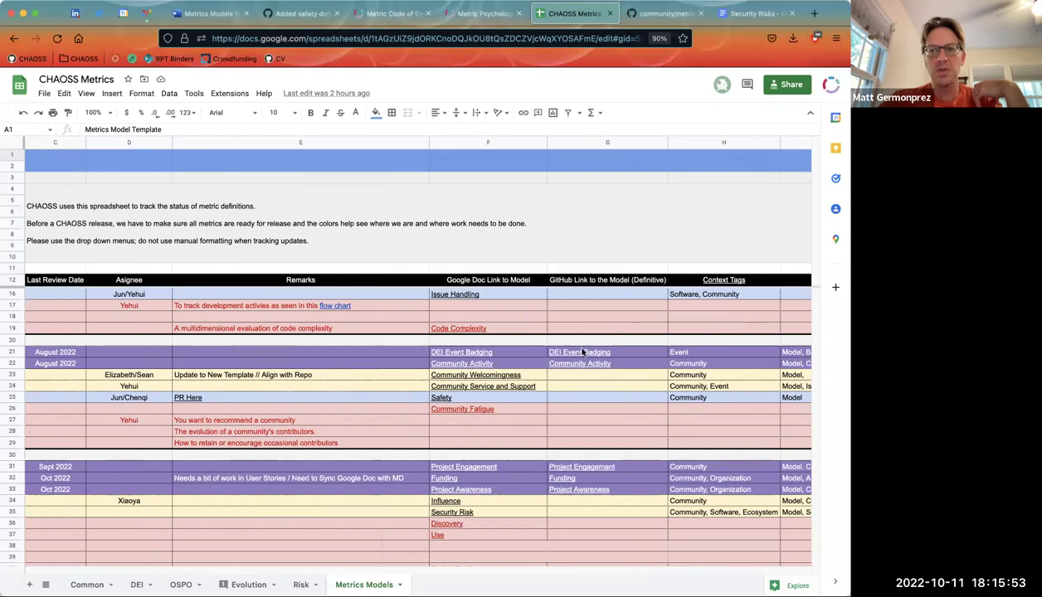
{"action": "mouse_move", "coordinate": [575, 356]}
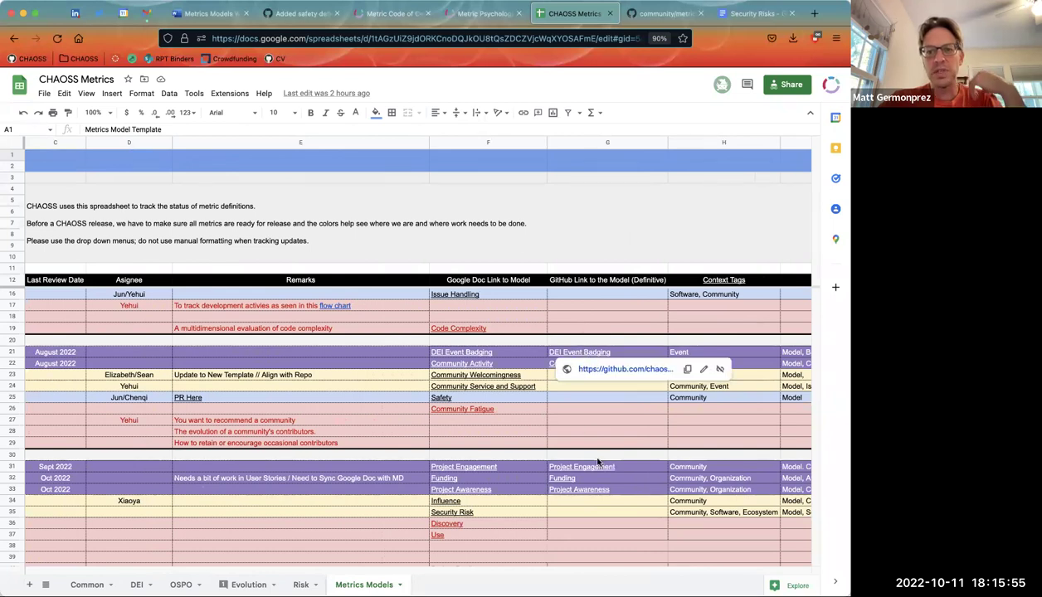
{"action": "mouse_move", "coordinate": [591, 467]}
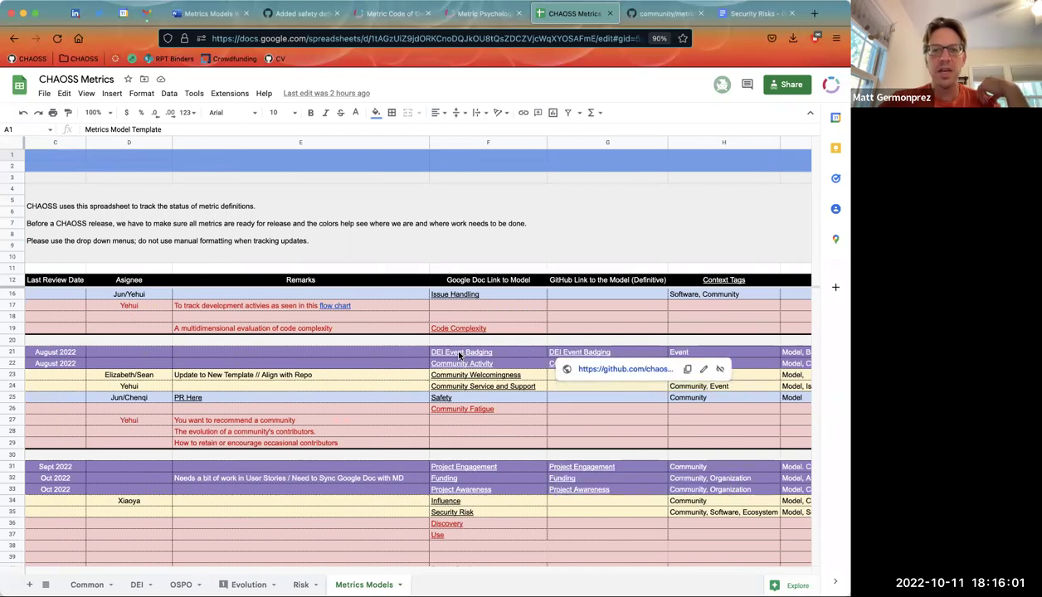
{"action": "mouse_move", "coordinate": [458, 356]}
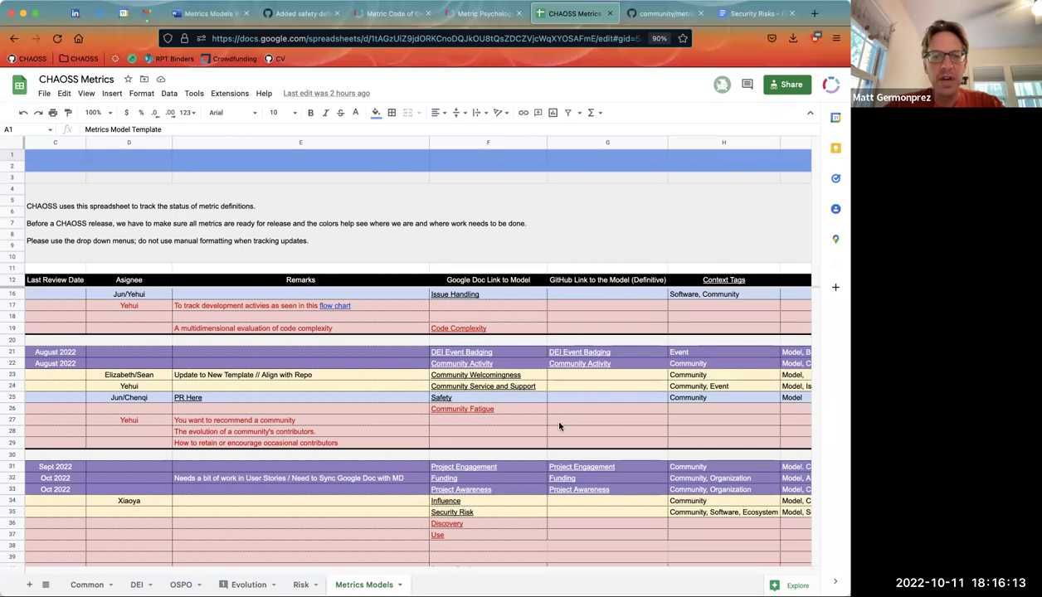
{"action": "scroll", "coordinate": [503, 376], "scroll_direction": "left", "scroll_amount": 3}
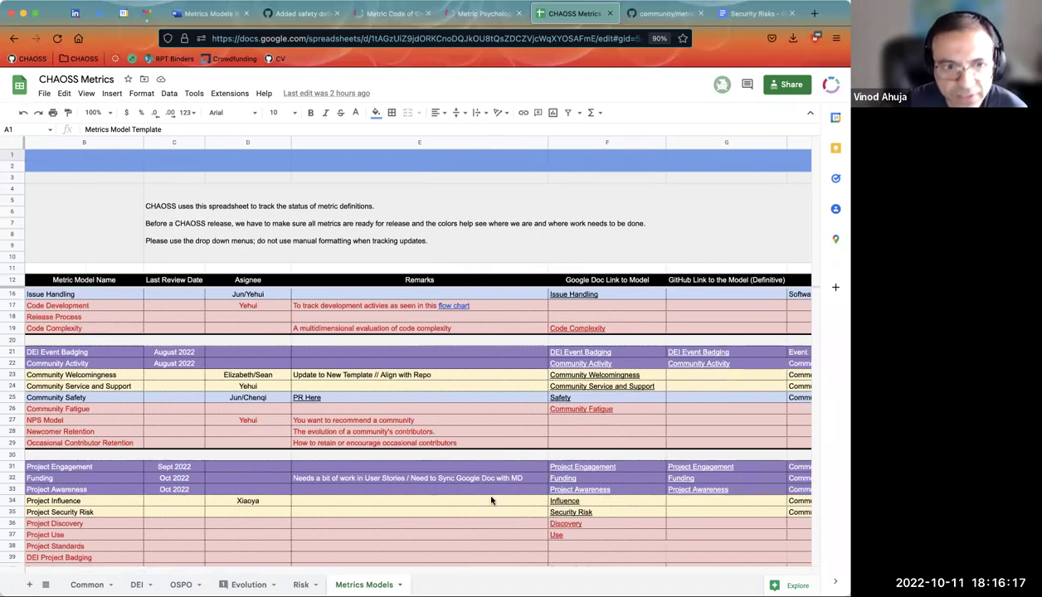
{"action": "scroll", "coordinate": [491, 500], "scroll_direction": "down", "scroll_amount": 2}
{"action": "scroll", "coordinate": [491, 501], "scroll_direction": "left", "scroll_amount": 3}
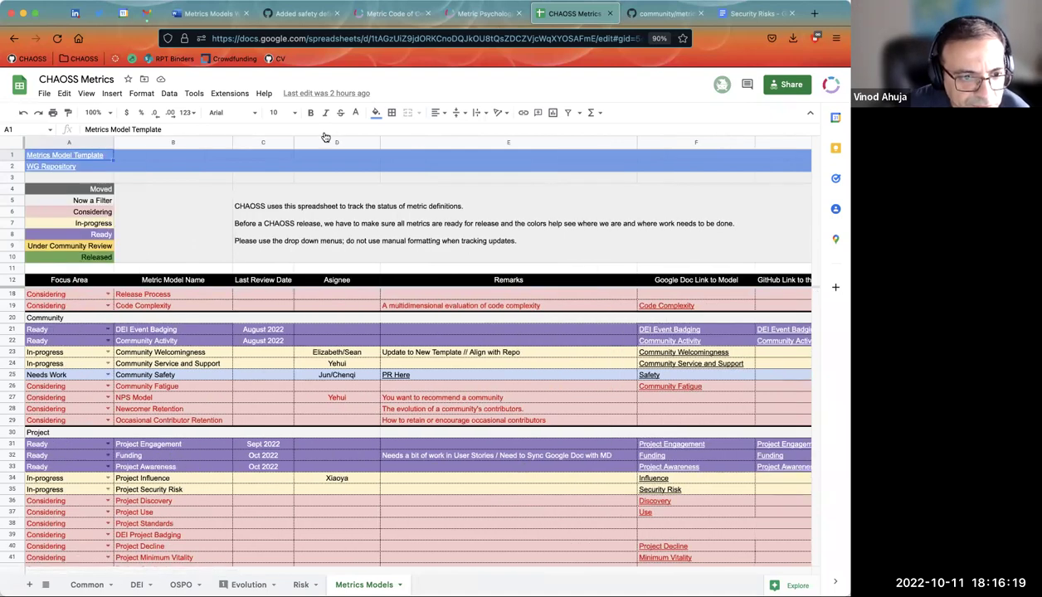
Open pull request 52 from the agenda's Prior Action Items and display its changed files
{"action": "left_click", "coordinate": [207, 14]}
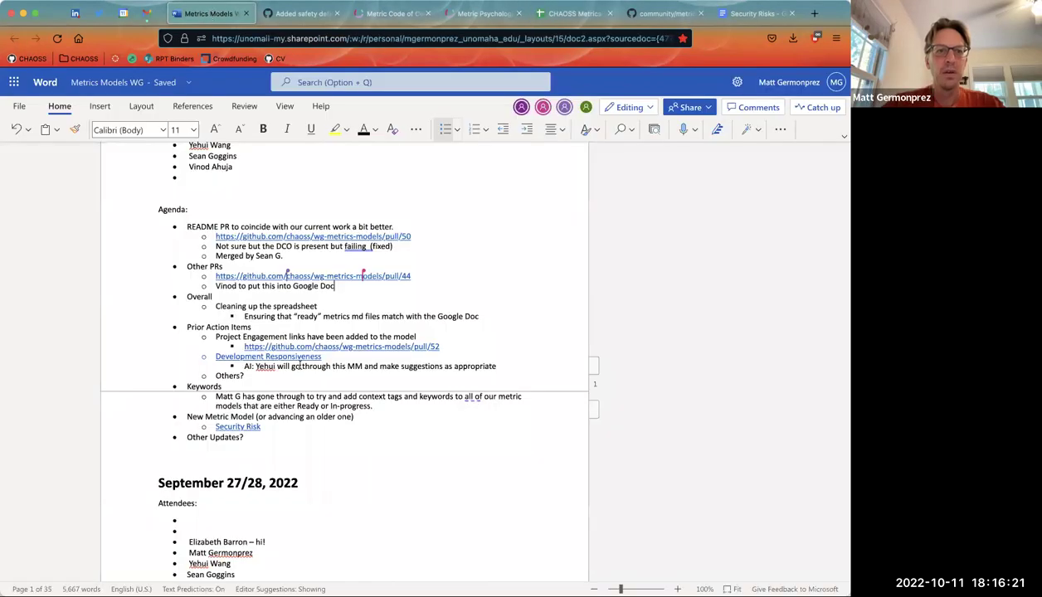
{"action": "left_click", "coordinate": [365, 347], "text": "super"}
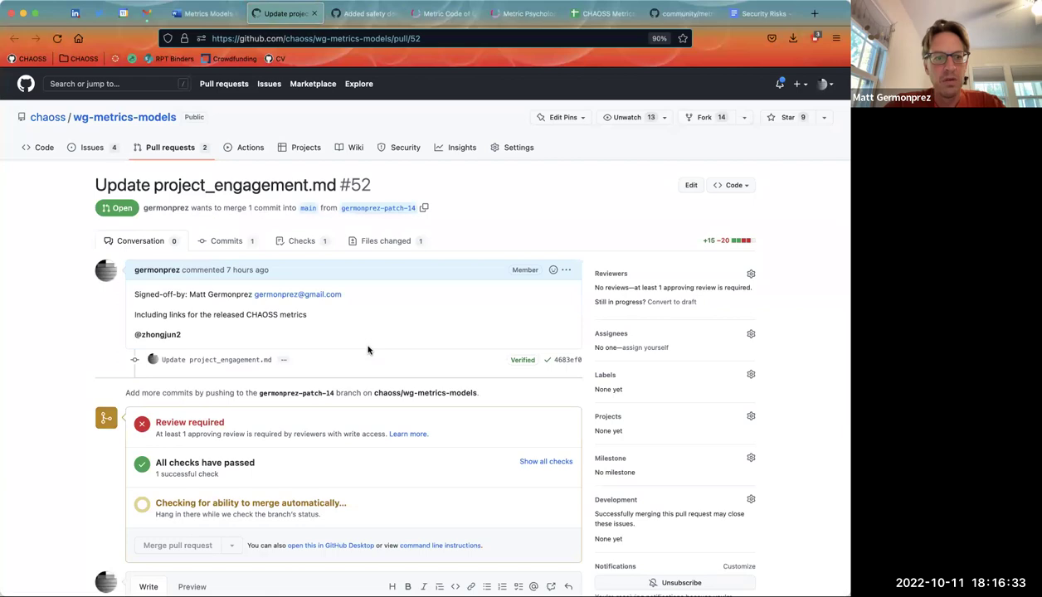
{"action": "left_click", "coordinate": [387, 242]}
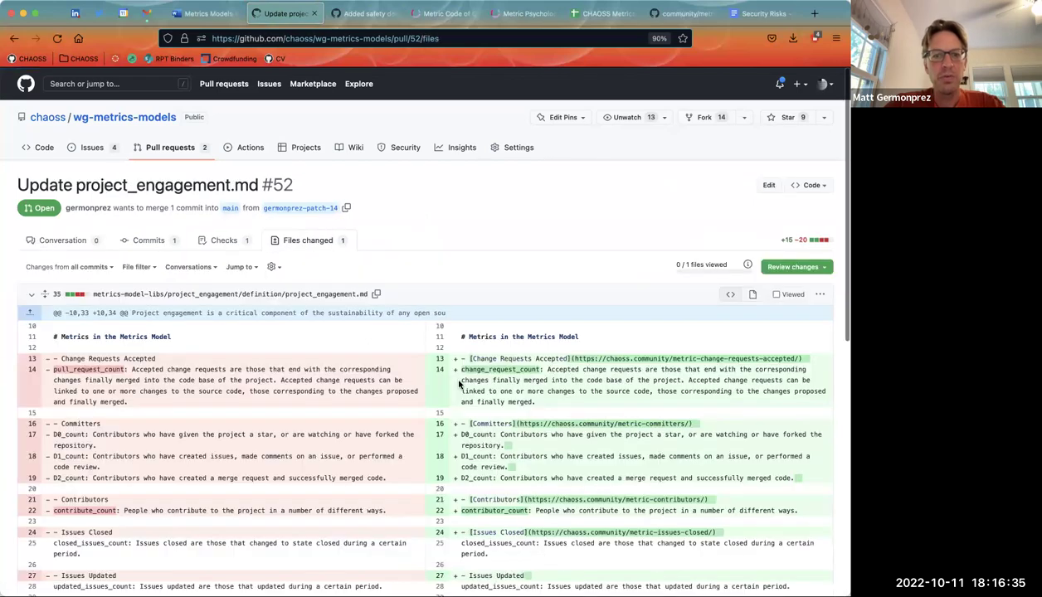
Examine the project_engagement.md changes in pull request 52, including the metric links added for Committers and the other released metrics
{"action": "scroll", "coordinate": [459, 384], "scroll_direction": "down", "scroll_amount": 5}
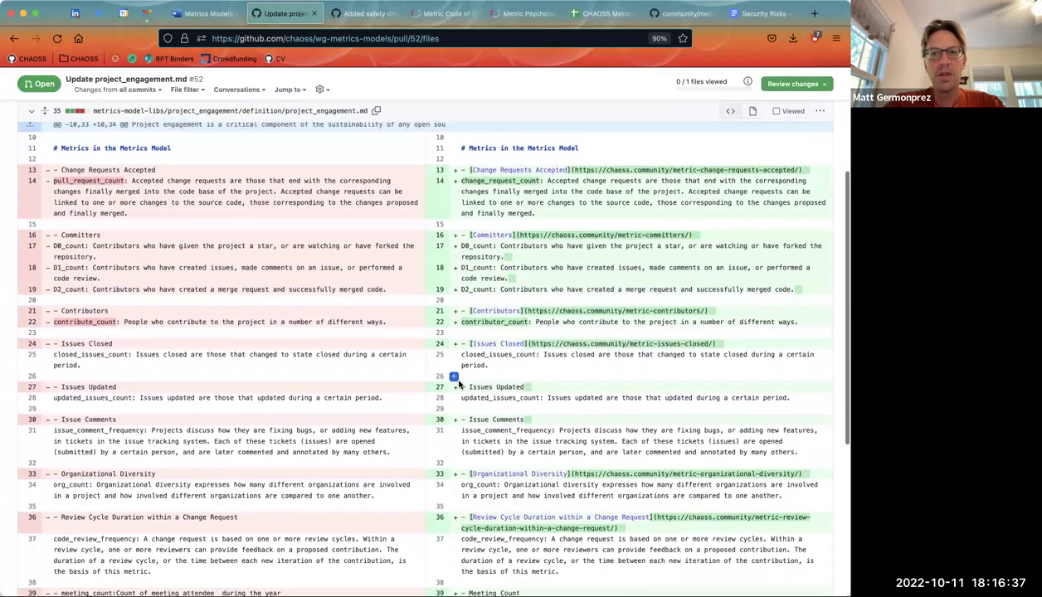
{"action": "scroll", "coordinate": [459, 384], "scroll_direction": "down", "scroll_amount": 1}
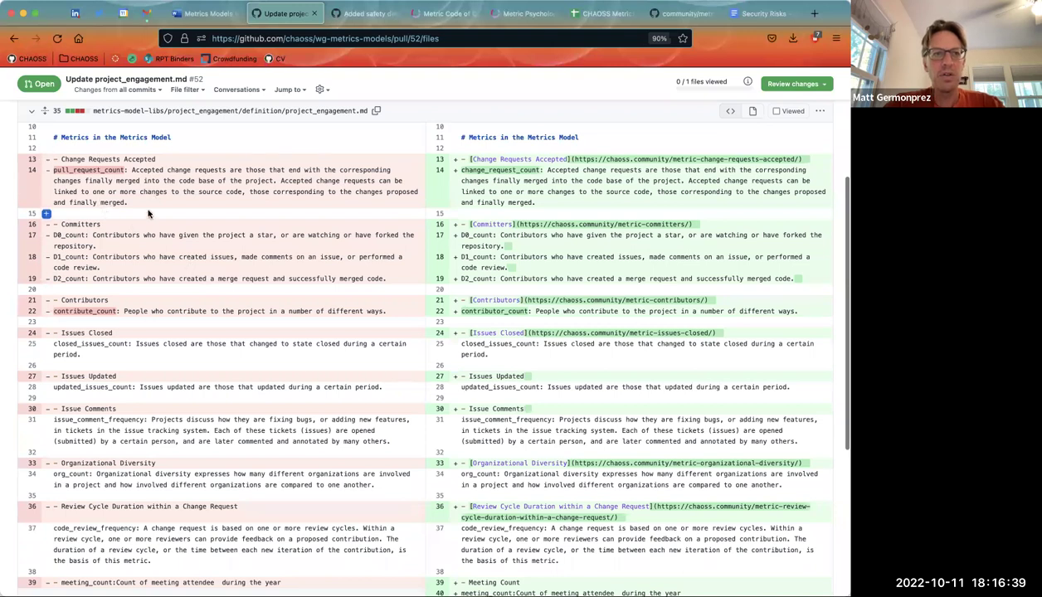
{"action": "scroll", "coordinate": [149, 214], "scroll_direction": "up", "scroll_amount": 1}
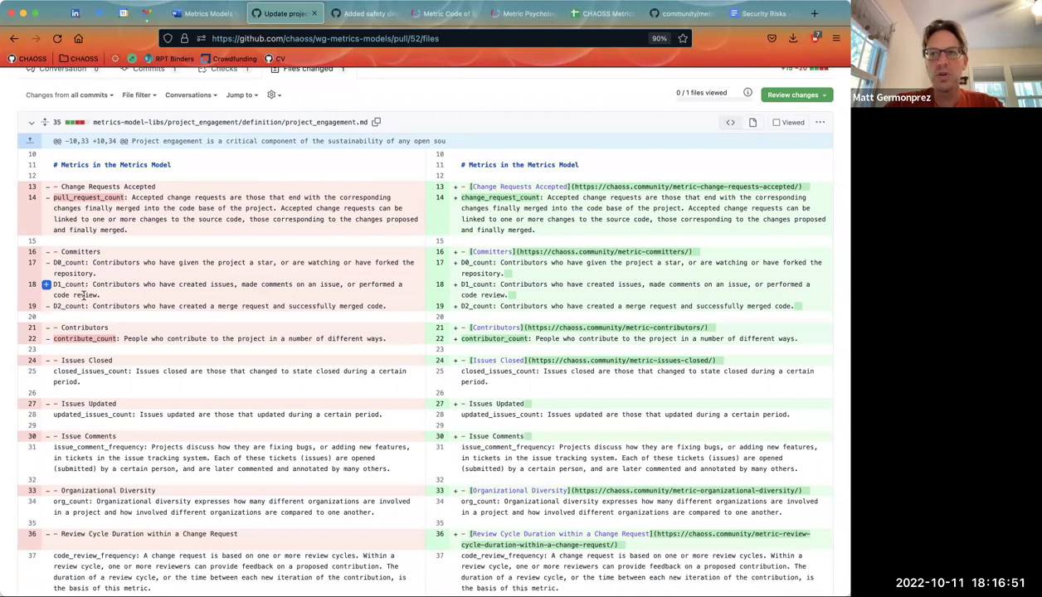
{"action": "scroll", "coordinate": [157, 371], "scroll_direction": "down", "scroll_amount": 1}
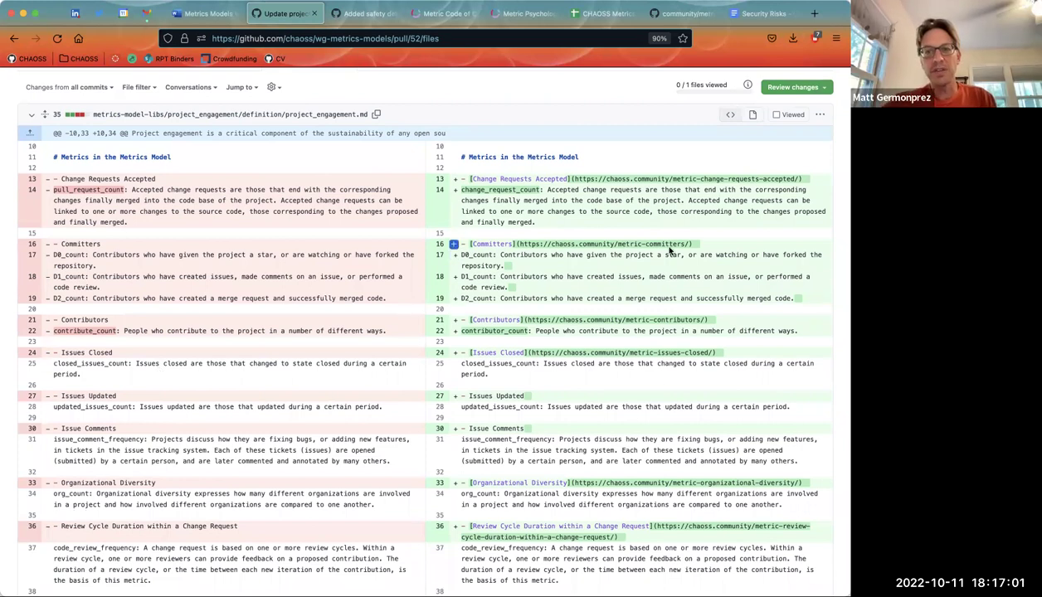
{"action": "left_click_drag", "start_coordinate": [677, 243], "coordinate": [518, 243]}
{"action": "scroll", "coordinate": [425, 399], "scroll_direction": "down", "scroll_amount": 5}
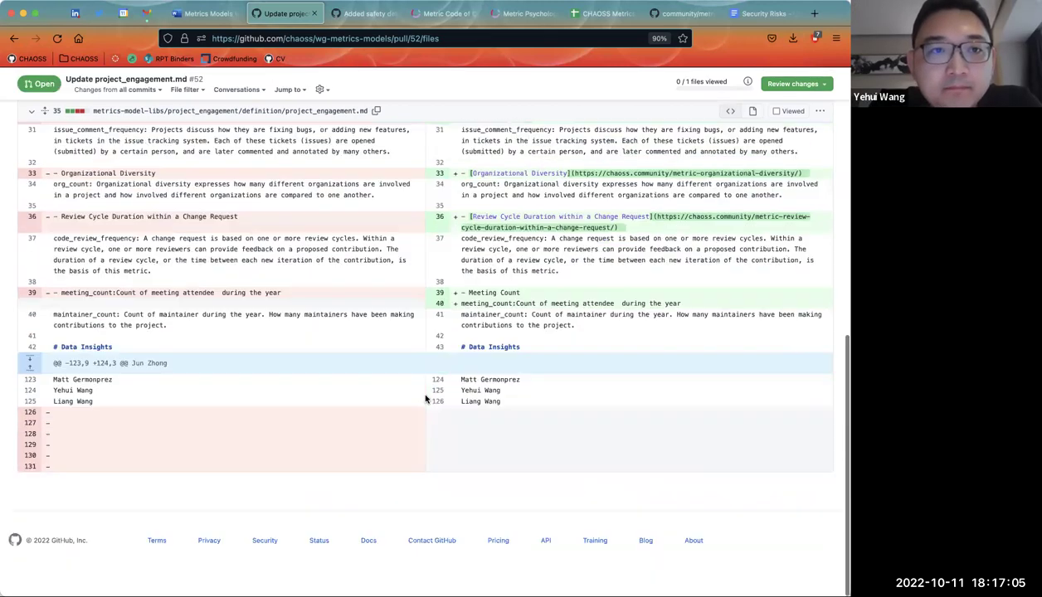
{"action": "scroll", "coordinate": [426, 399], "scroll_direction": "up", "scroll_amount": 1}
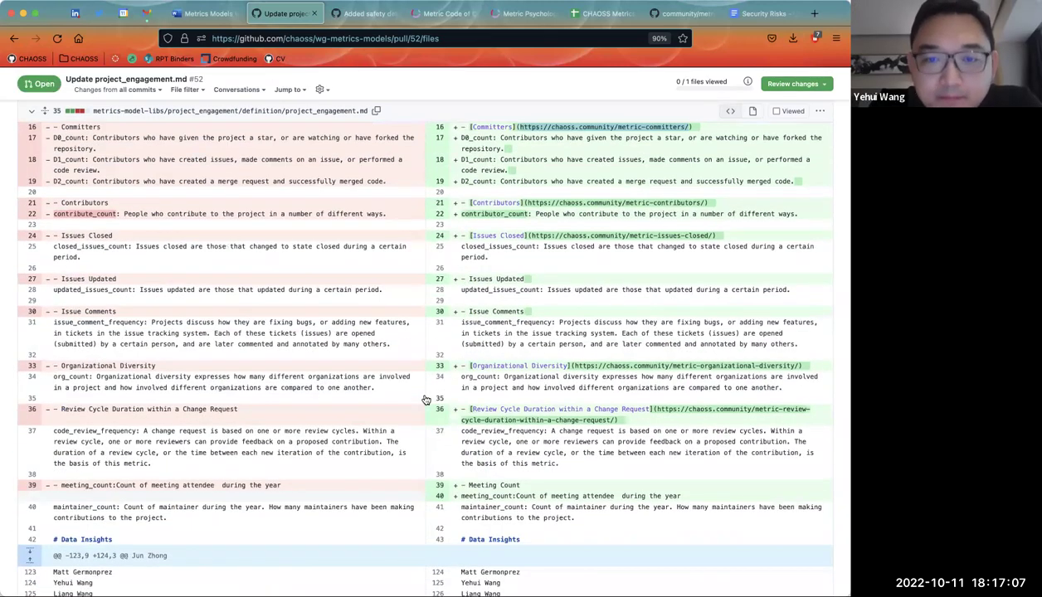
{"action": "scroll", "coordinate": [426, 399], "scroll_direction": "up", "scroll_amount": 5}
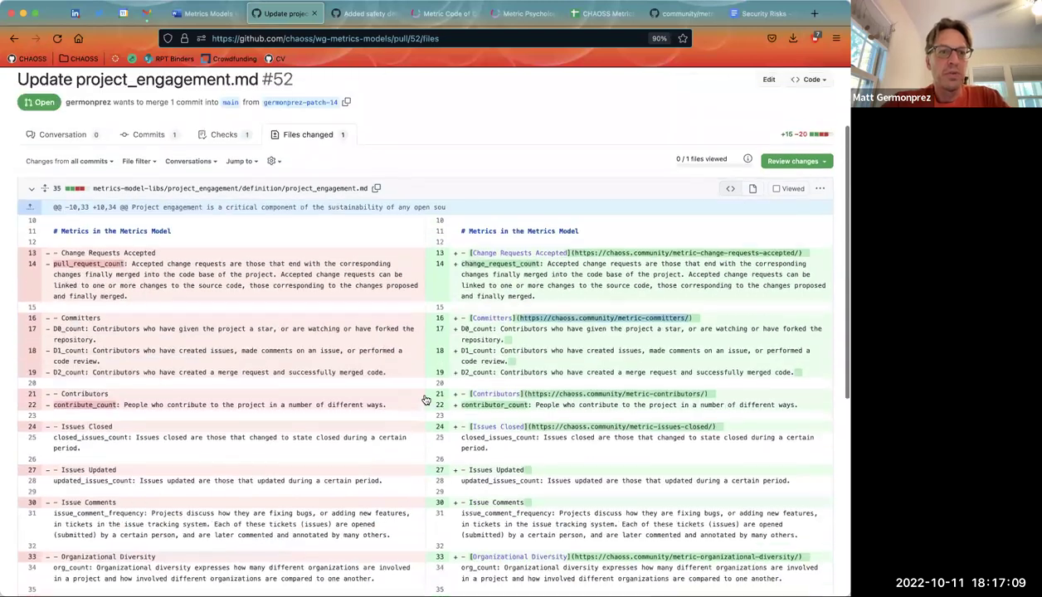
{"action": "scroll", "coordinate": [308, 209], "scroll_direction": "down", "scroll_amount": 1}
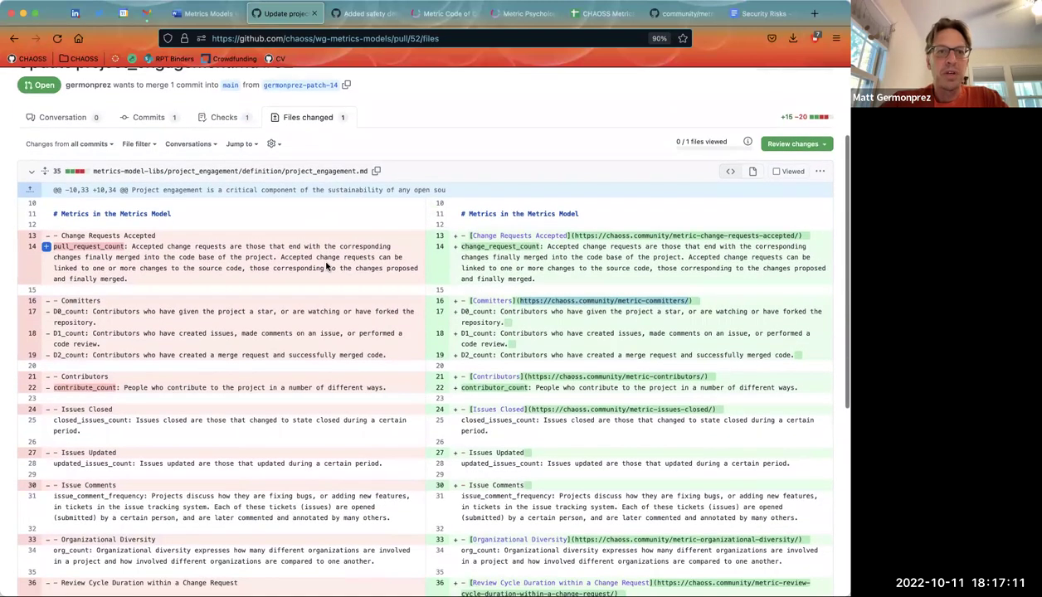
{"action": "scroll", "coordinate": [326, 266], "scroll_direction": "up", "scroll_amount": 1}
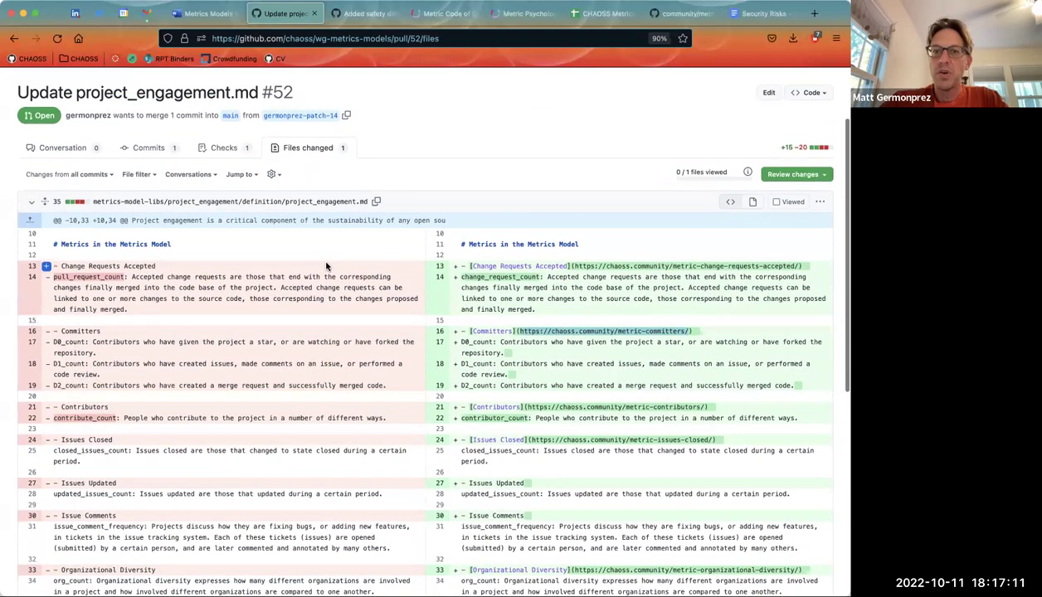
Open the Development Responsiveness document from the agenda, dismiss the account notice, and look through its metrics, Data Insights and Contributors sections
{"action": "left_click", "coordinate": [205, 17]}
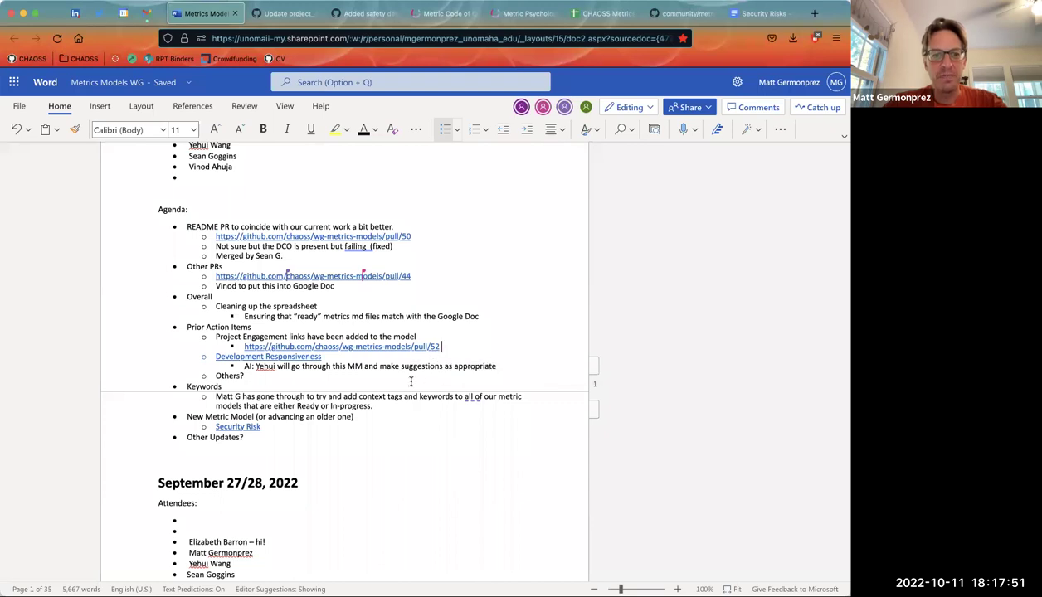
{"action": "left_click", "coordinate": [250, 357]}
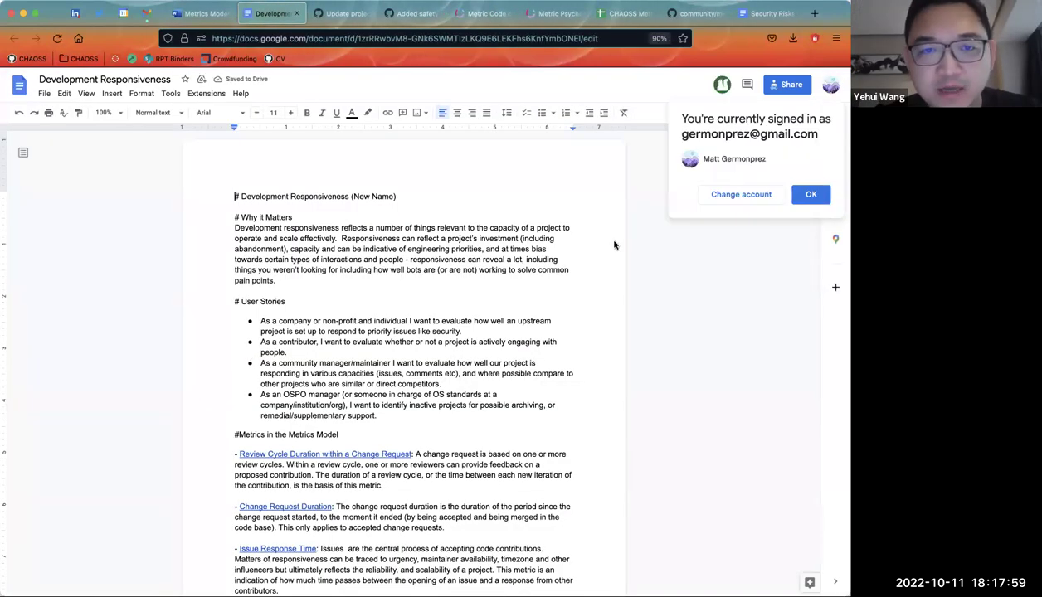
{"action": "left_click", "coordinate": [810, 194]}
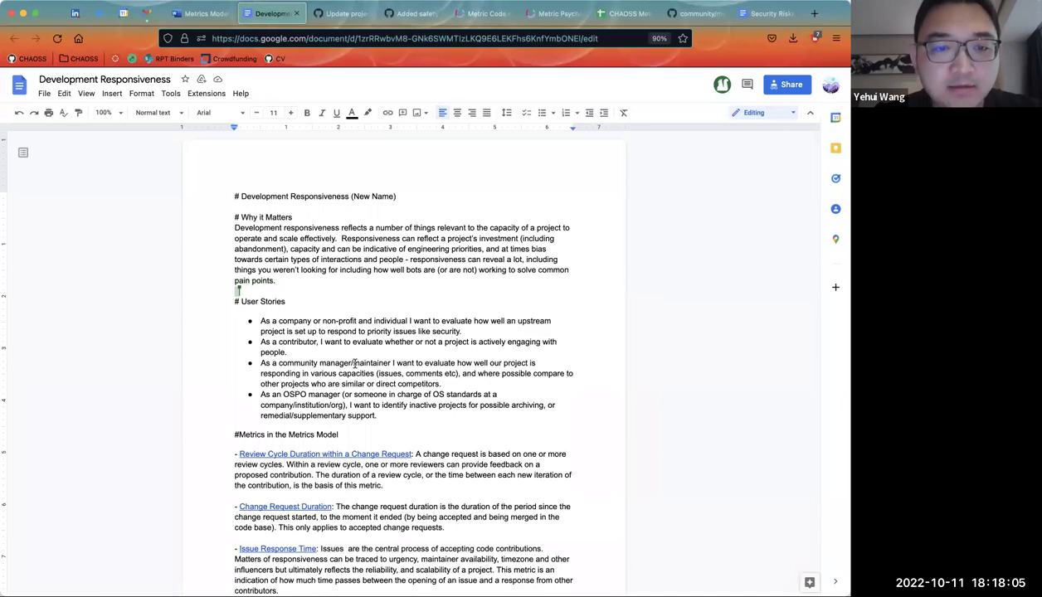
{"action": "scroll", "coordinate": [355, 365], "scroll_direction": "down", "scroll_amount": 15}
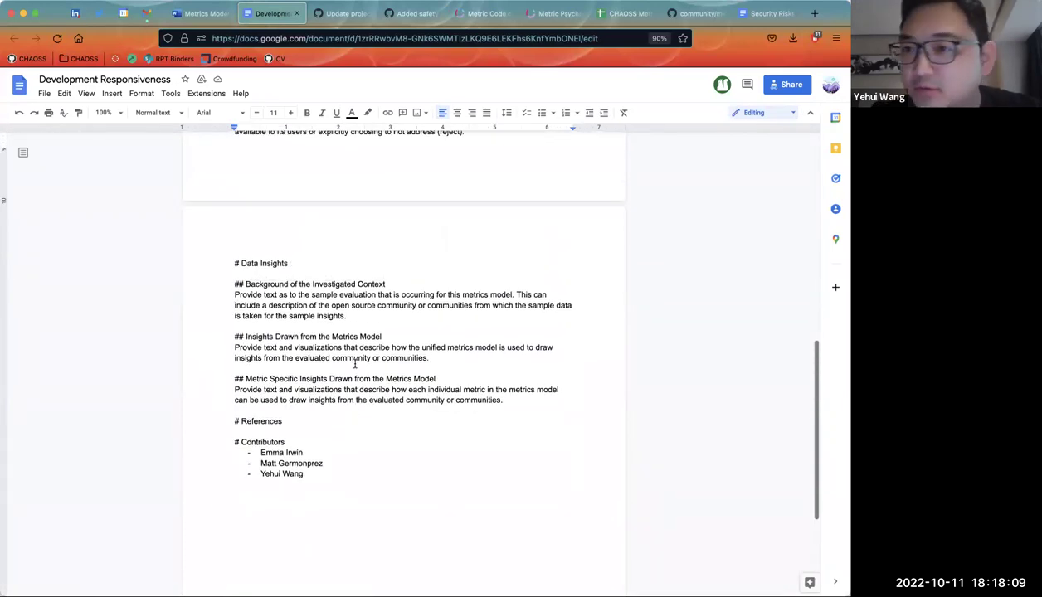
{"action": "scroll", "coordinate": [355, 365], "scroll_direction": "up", "scroll_amount": 15}
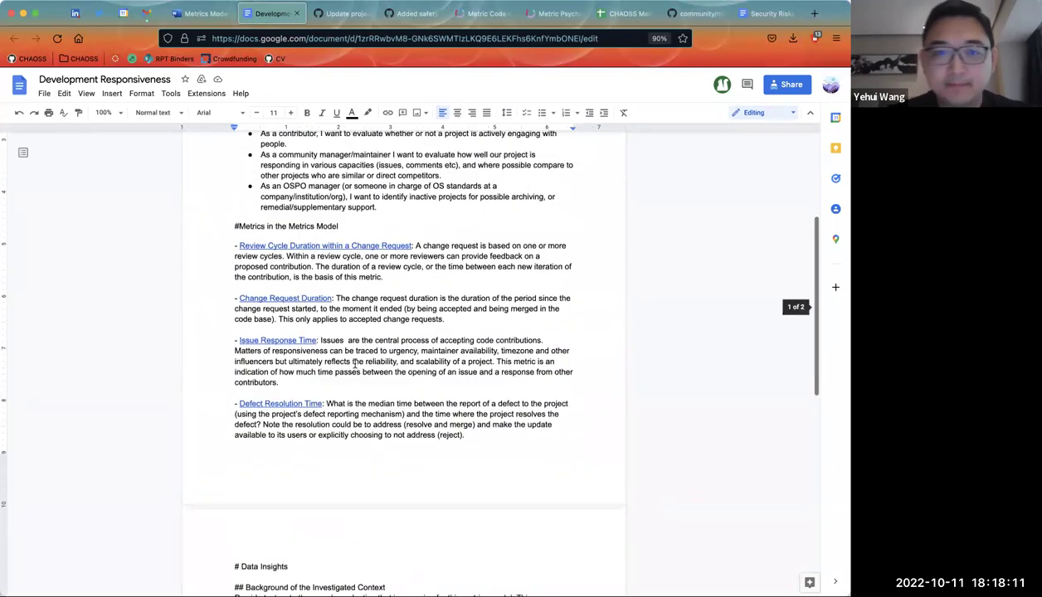
Add "Create PR to add to the Definitions" as a second note beneath Development Responsiveness in the October agenda's Prior Action Items
{"action": "left_click", "coordinate": [350, 359]}
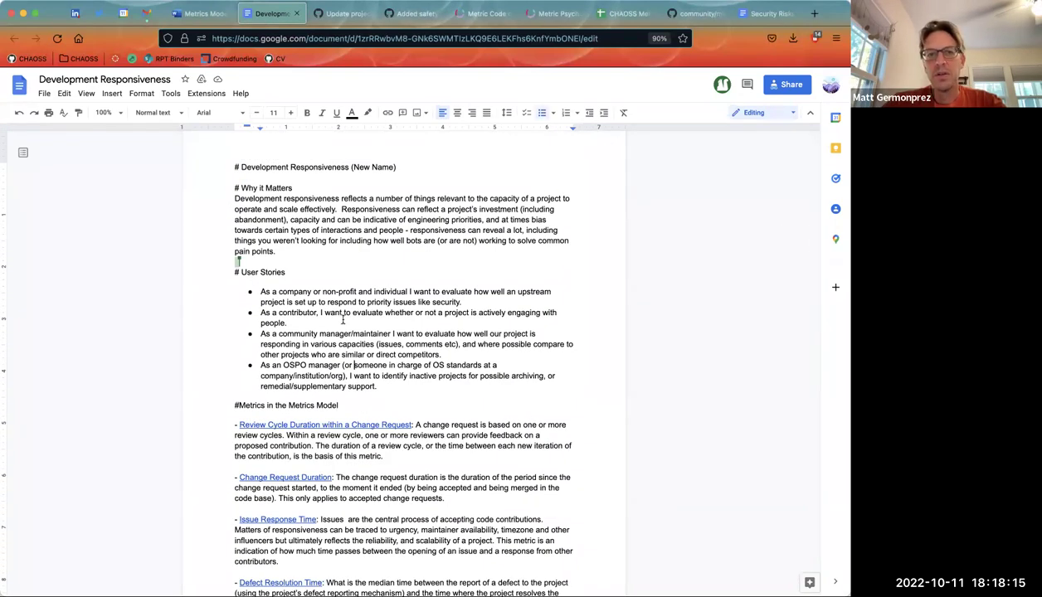
{"action": "scroll", "coordinate": [343, 320], "scroll_direction": "down", "scroll_amount": 2}
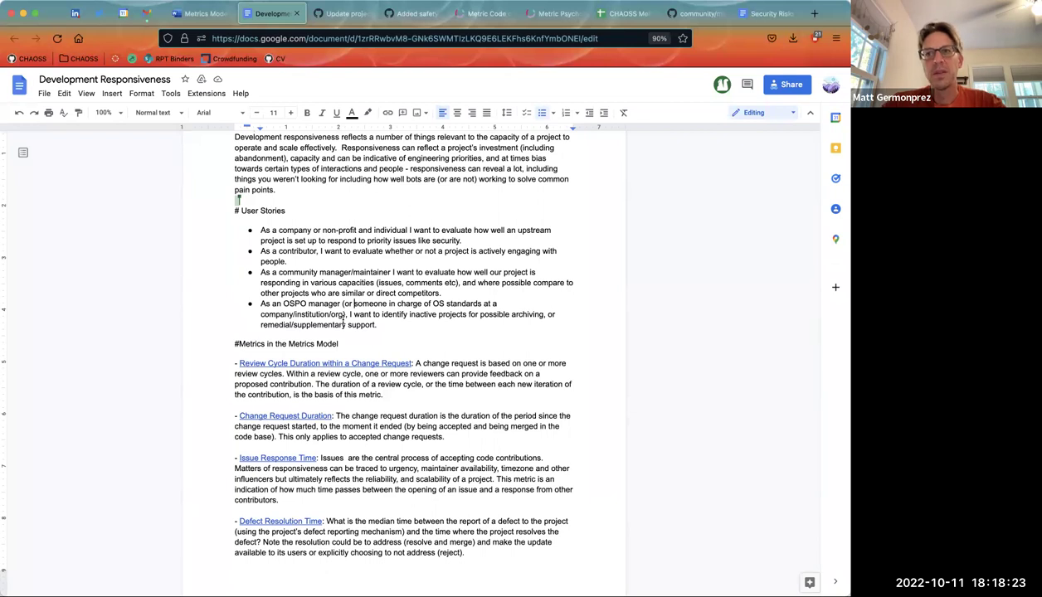
{"action": "left_click", "coordinate": [210, 12]}
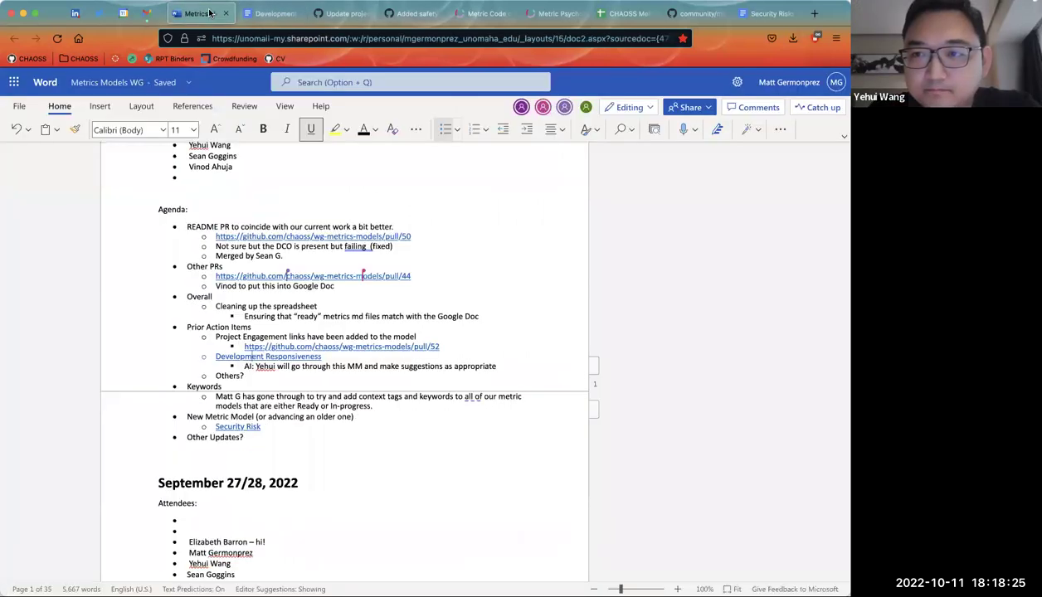
{"action": "left_click", "coordinate": [510, 365]}
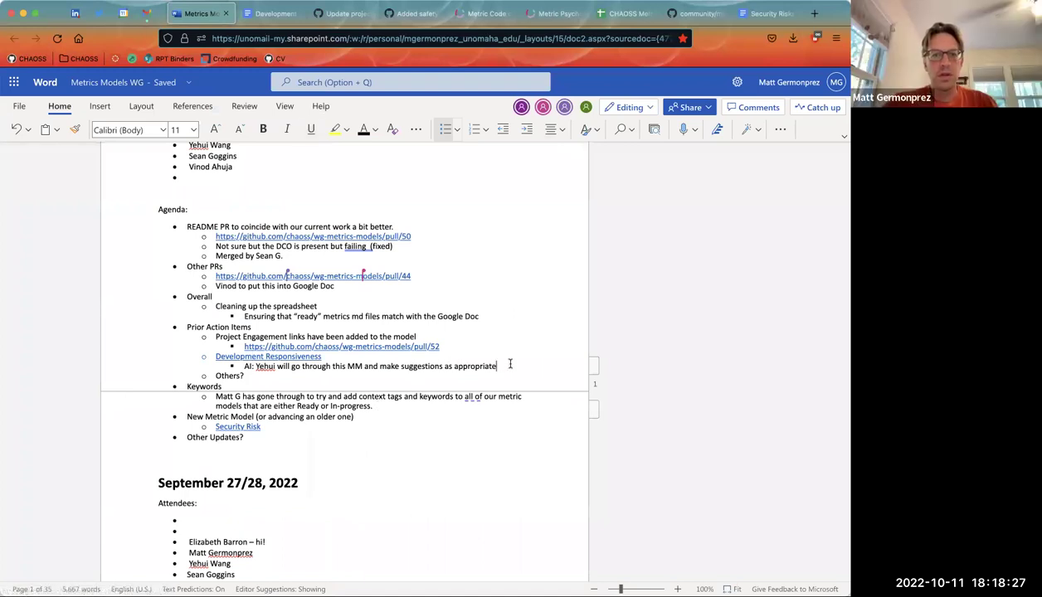
{"action": "key", "text": "Return"}
{"action": "type", "text": "C"}
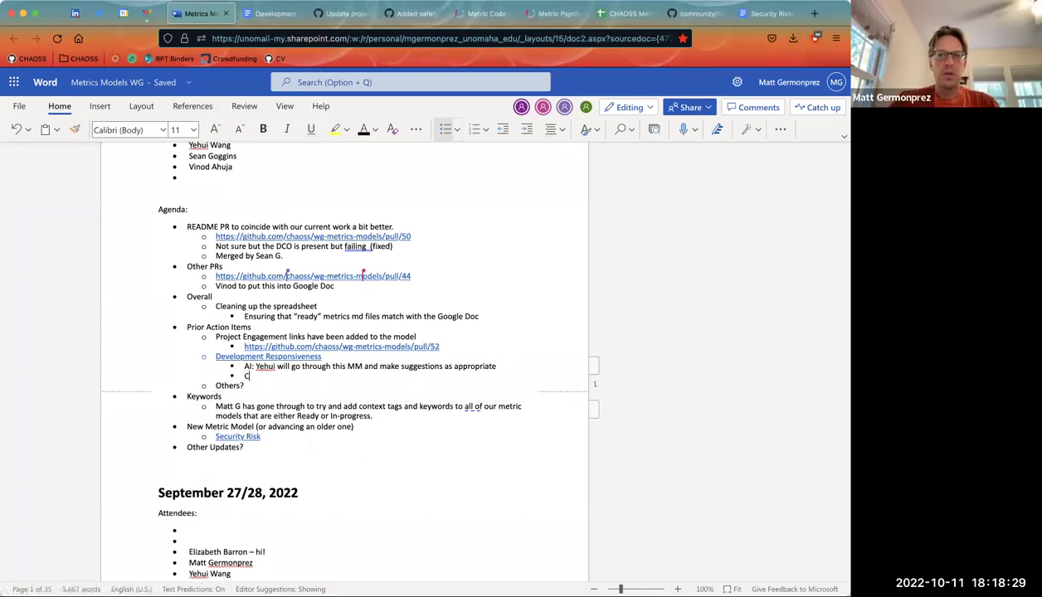
{"action": "type", "text": "reate PR to "}
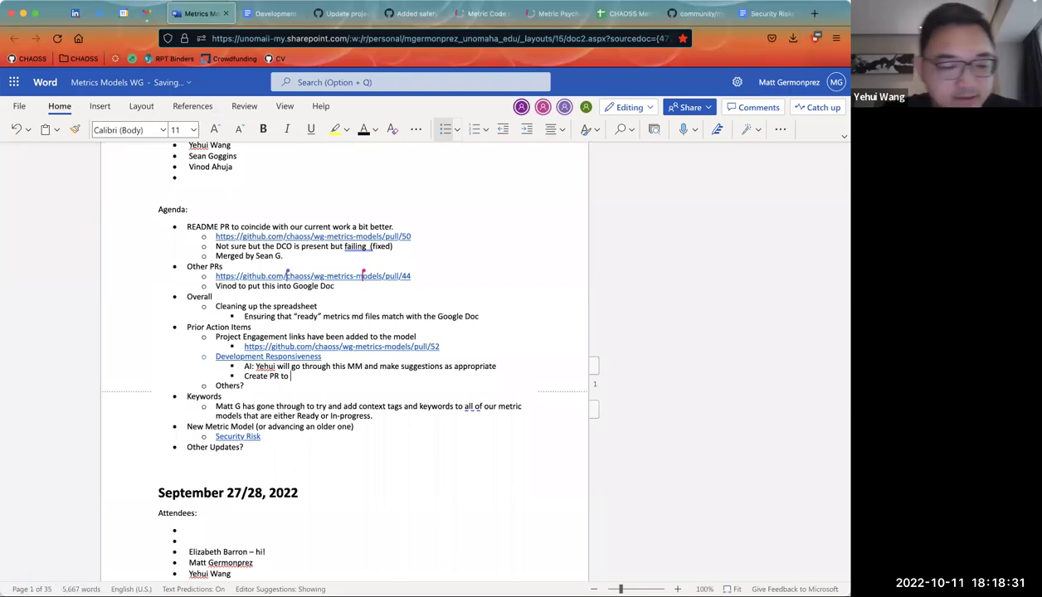
{"action": "type", "text": "add to the "}
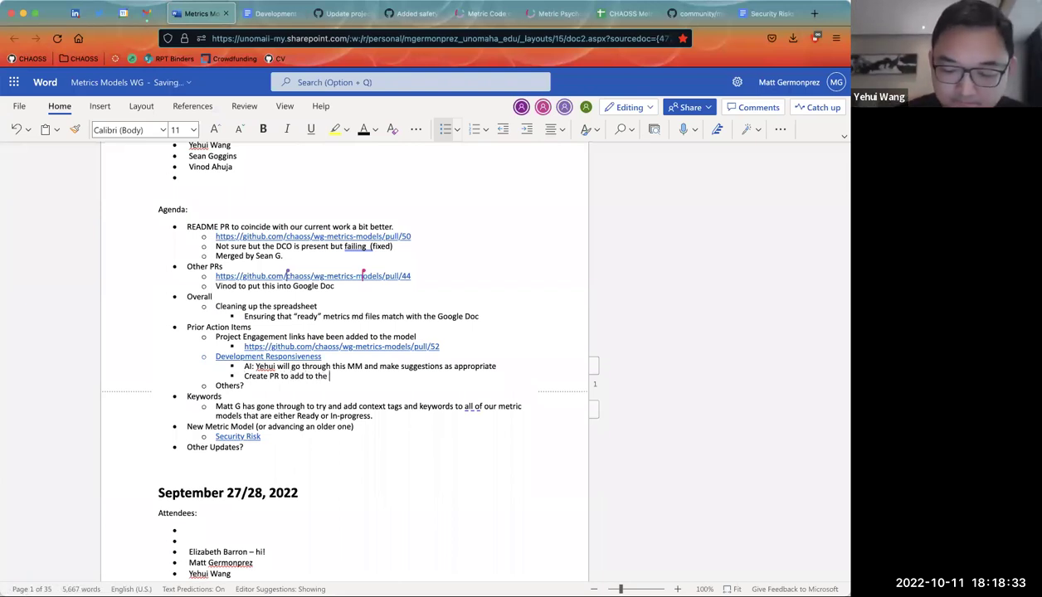
{"action": "type", "text": "Definitions"}
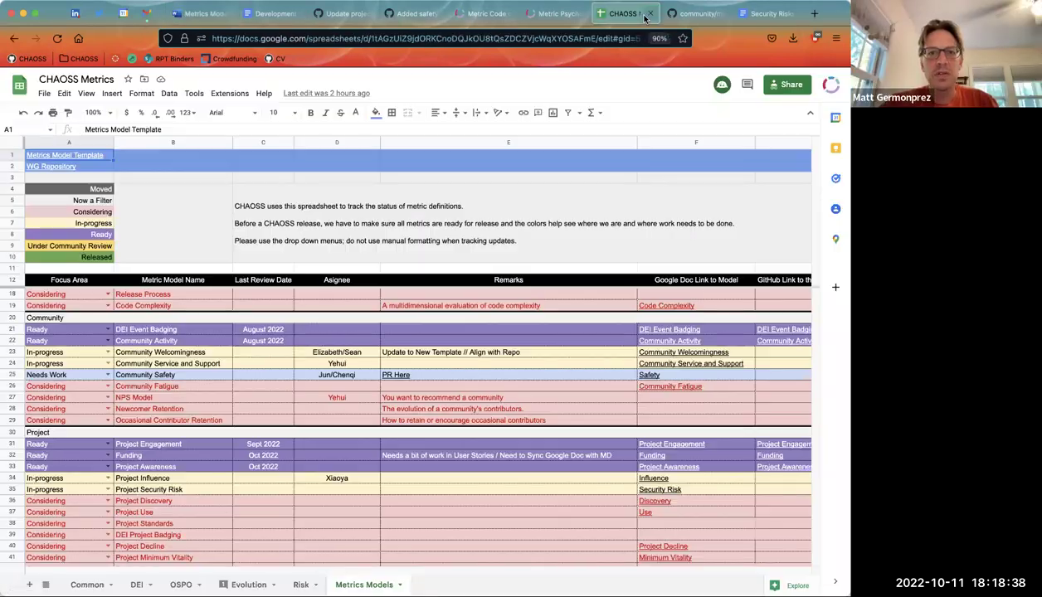
Set the Development Responsiveness status to Ready on the Metrics Models sheet of CHAOSS Metrics and select its GitHub link cell
{"action": "left_click", "coordinate": [622, 13]}
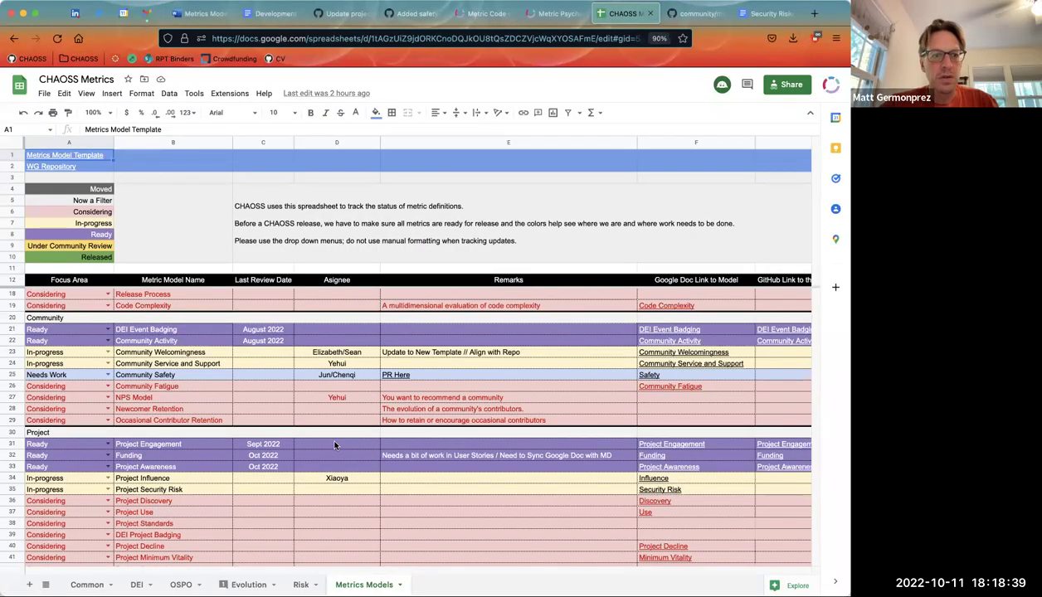
{"action": "scroll", "coordinate": [323, 398], "scroll_direction": "up", "scroll_amount": 2}
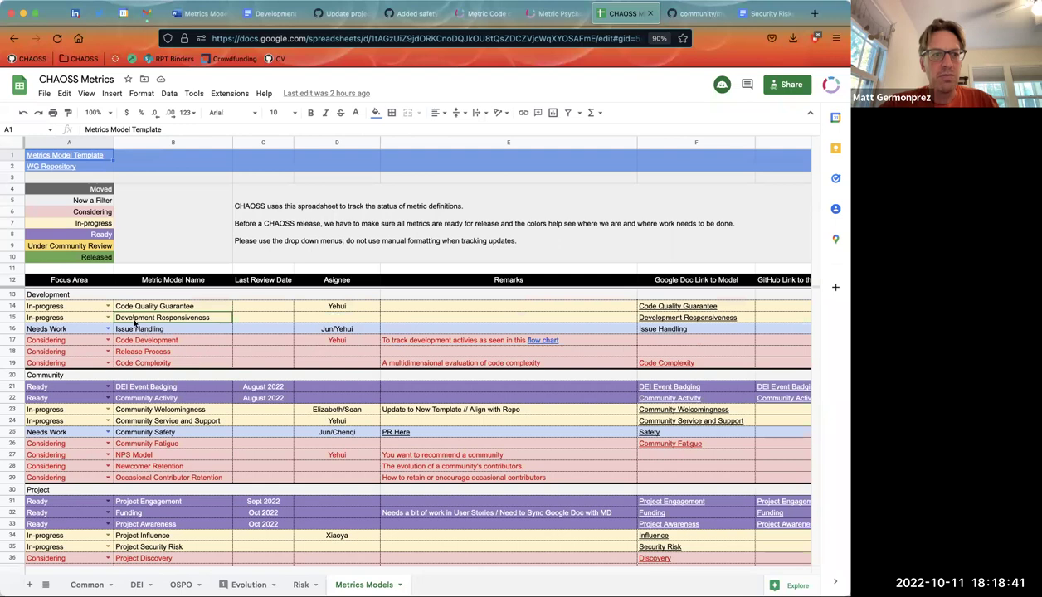
{"action": "left_click", "coordinate": [106, 317]}
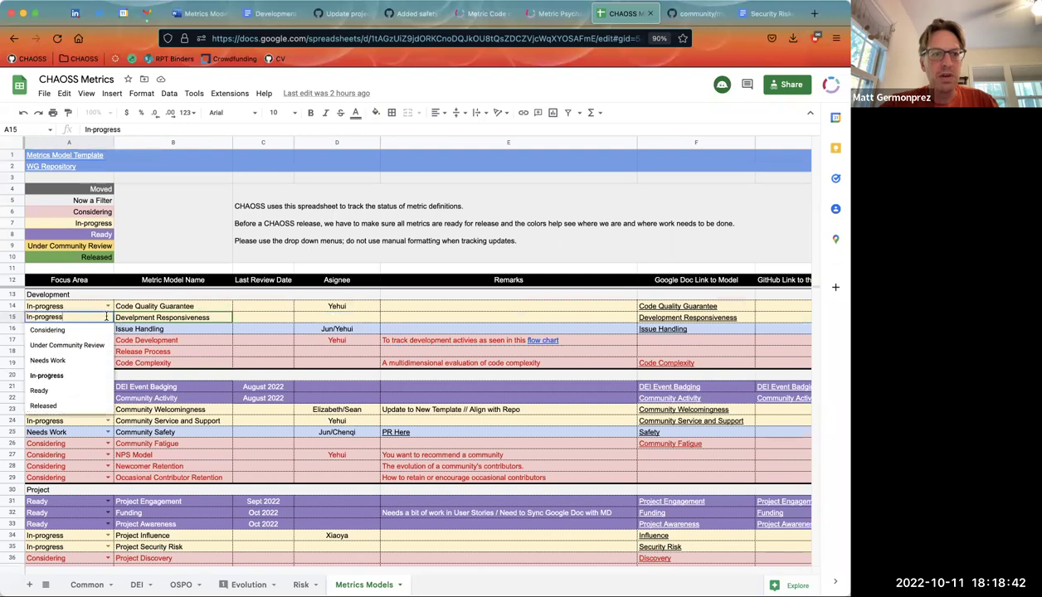
{"action": "left_click", "coordinate": [84, 392]}
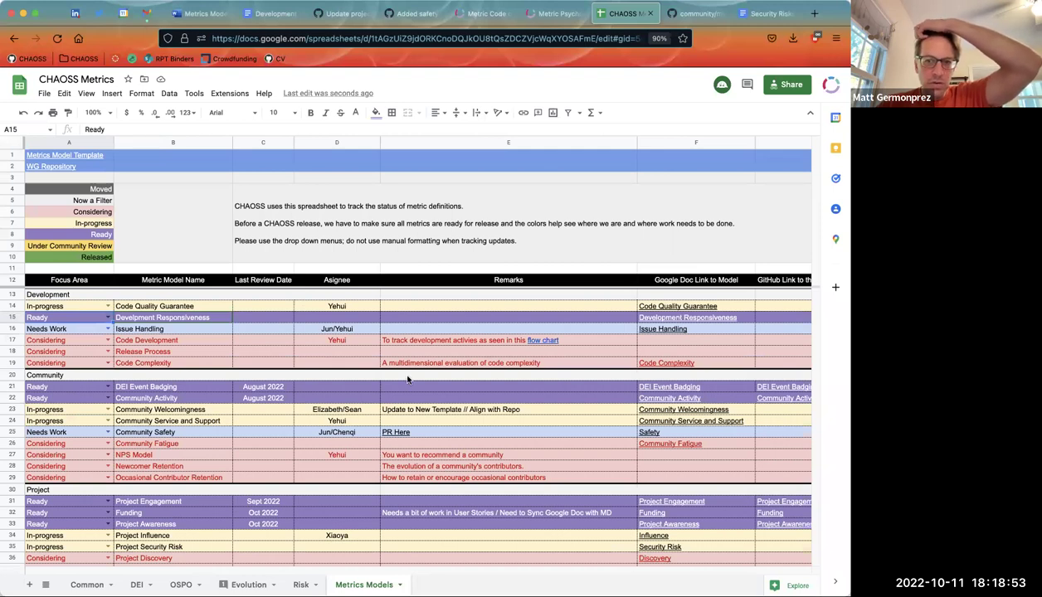
{"action": "left_click", "coordinate": [565, 322]}
{"action": "left_click", "coordinate": [774, 319]}
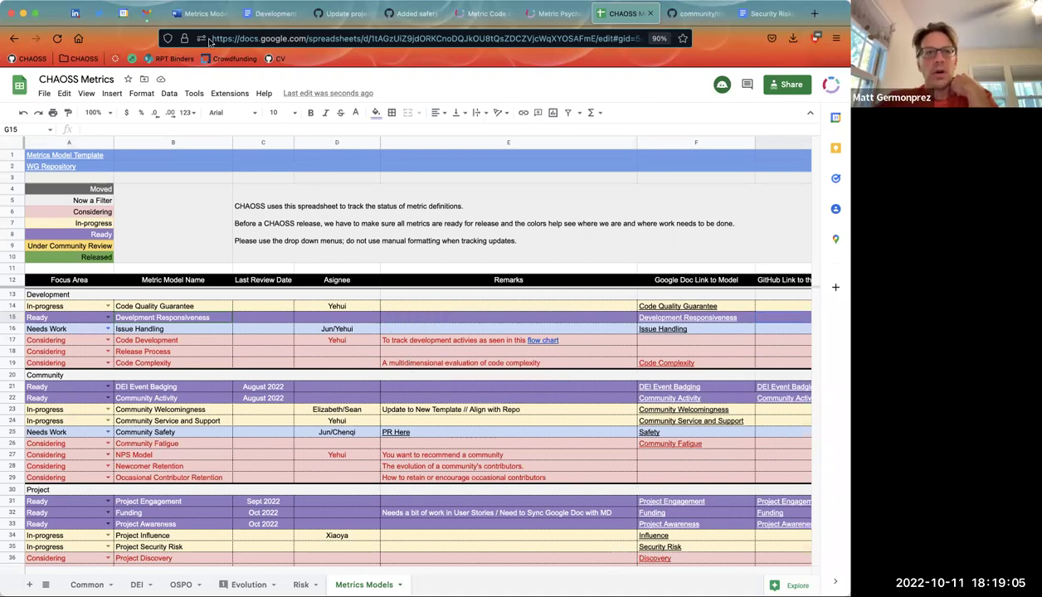
Check the agenda against the Metrics Models sheet, examining the In-progress models Code Quality Guarantee and Community Service and Support
{"action": "left_click", "coordinate": [197, 14]}
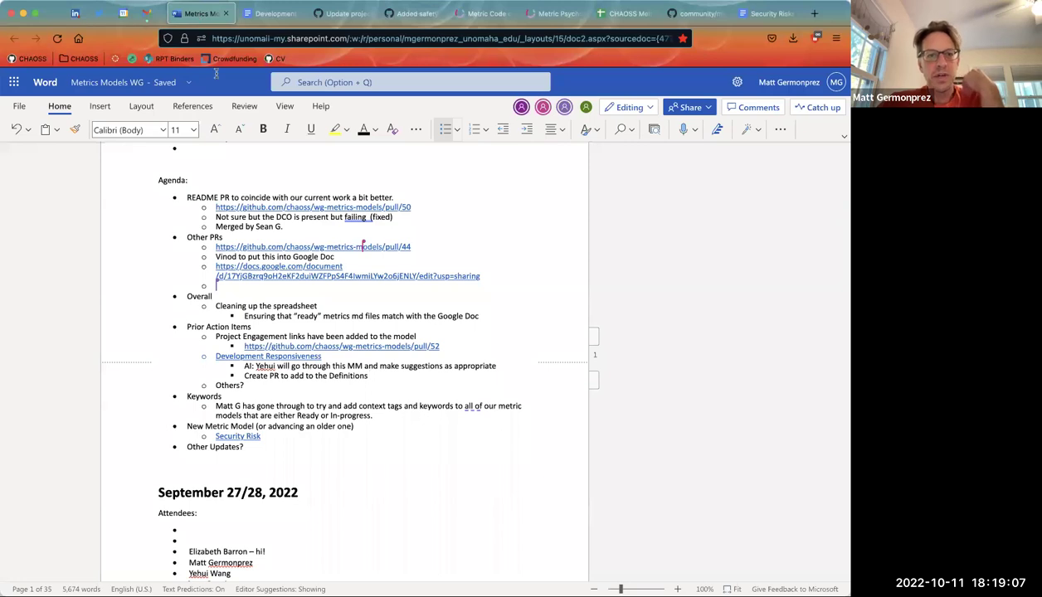
{"action": "left_click", "coordinate": [357, 433]}
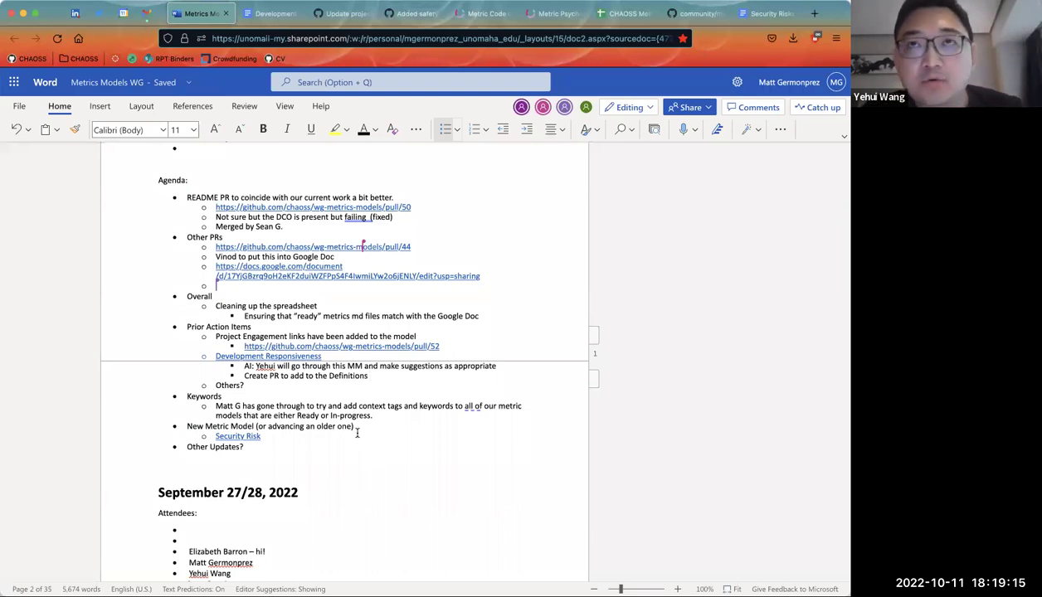
{"action": "left_click", "coordinate": [622, 14]}
{"action": "left_click", "coordinate": [202, 308]}
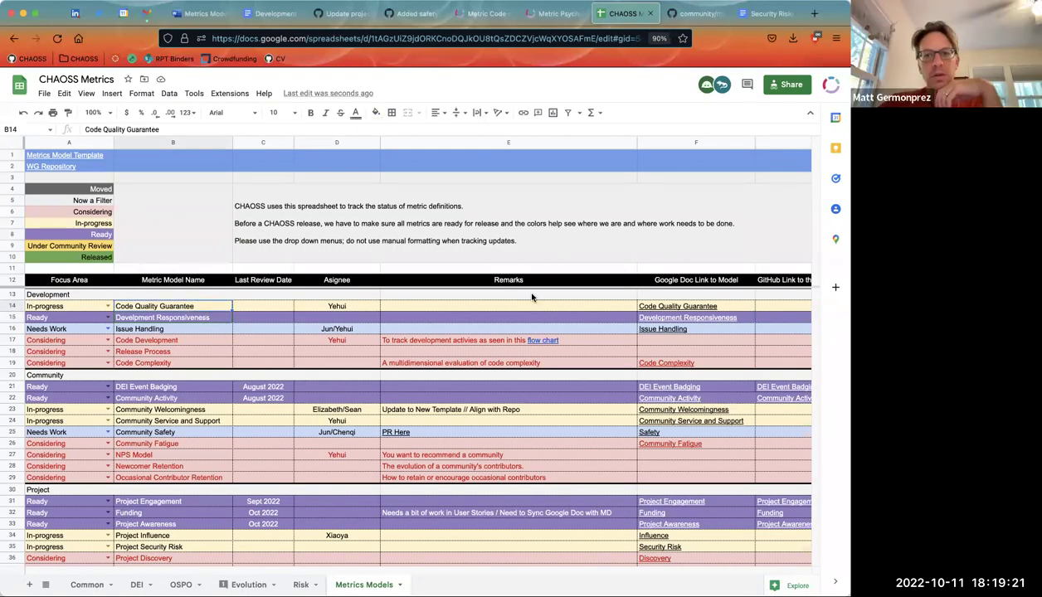
{"action": "left_click", "coordinate": [221, 419]}
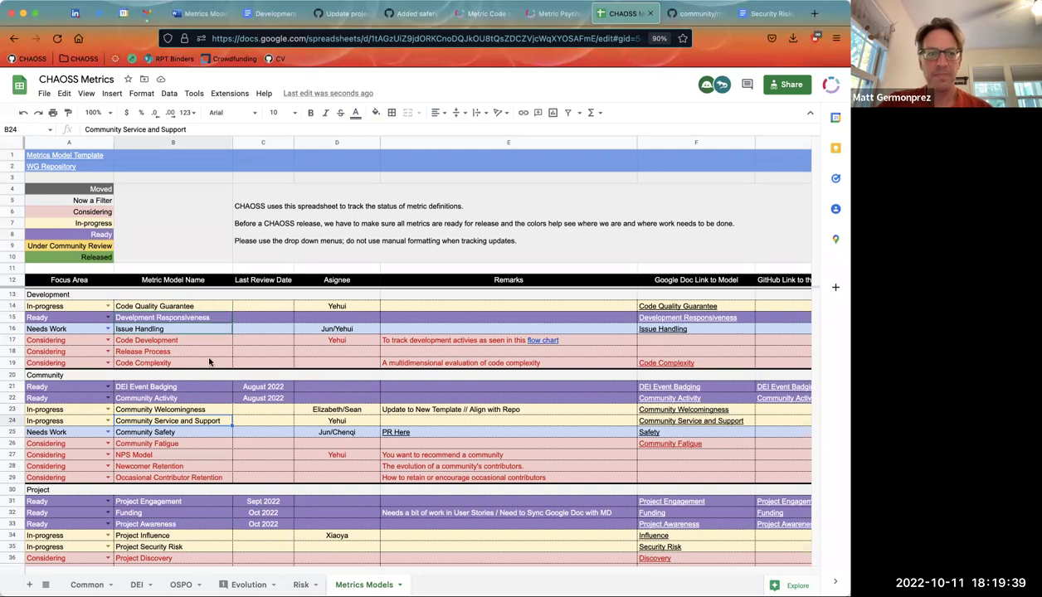
{"action": "left_click", "coordinate": [165, 304]}
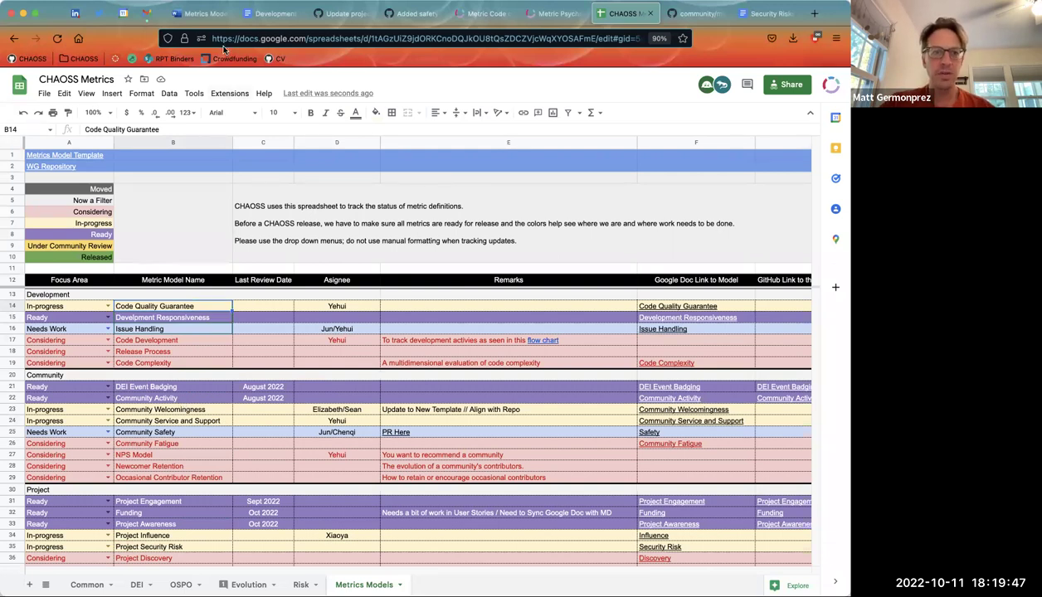
{"action": "left_click", "coordinate": [200, 422]}
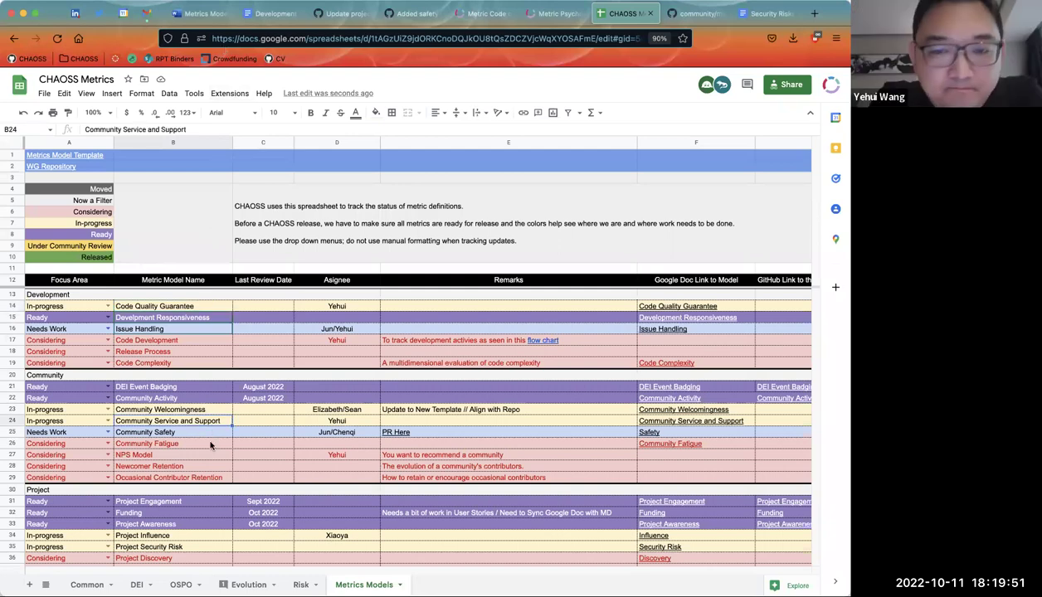
Add "Code Quality Guarantee" as a sub-item under Other Updates in the meeting agenda, followed by an empty sub-item
{"action": "left_click", "coordinate": [199, 13]}
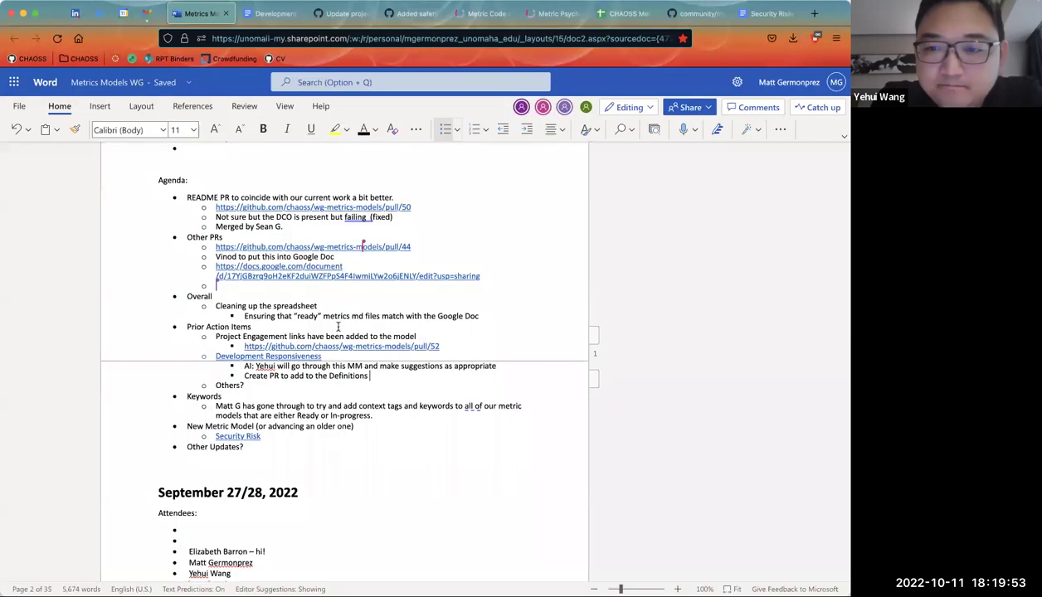
{"action": "left_click", "coordinate": [271, 446]}
{"action": "key", "text": "Return"}
{"action": "key", "text": "Tab"}
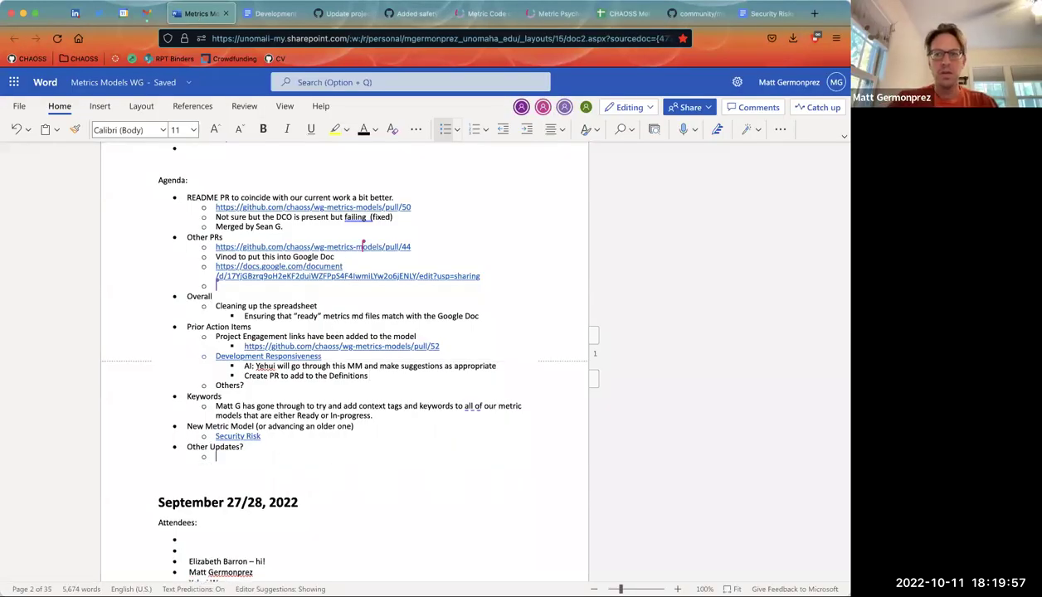
{"action": "type", "text": "Code "}
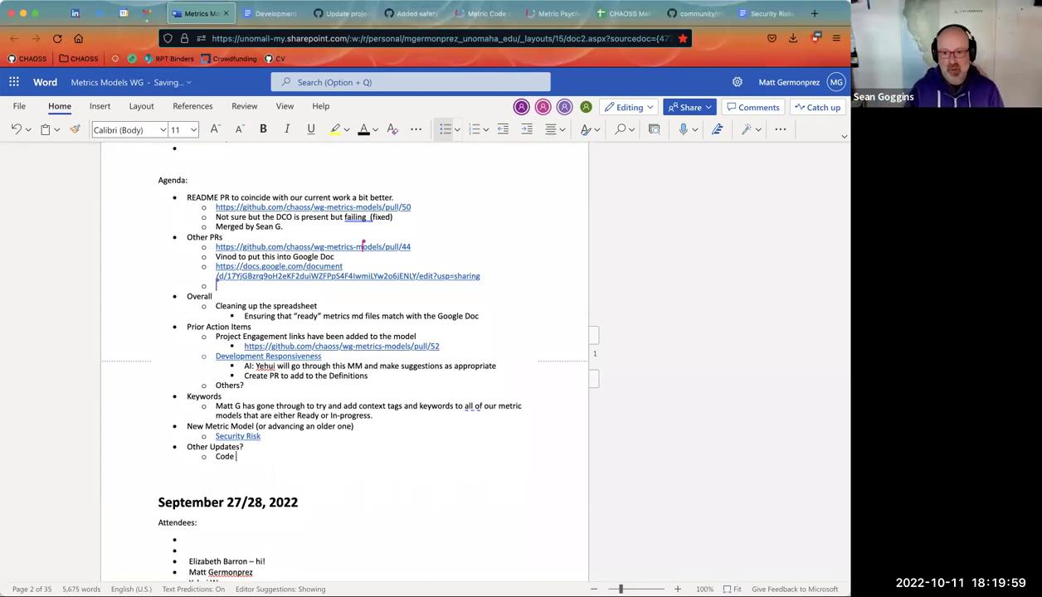
{"action": "type", "text": "Quality Guarantee"}
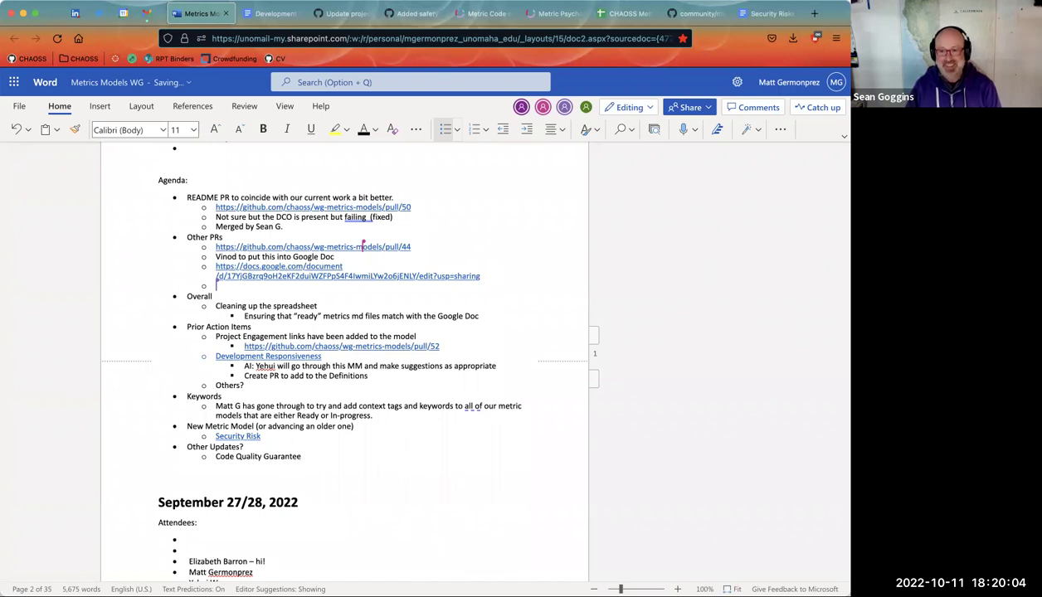
{"action": "key", "text": "Return"}
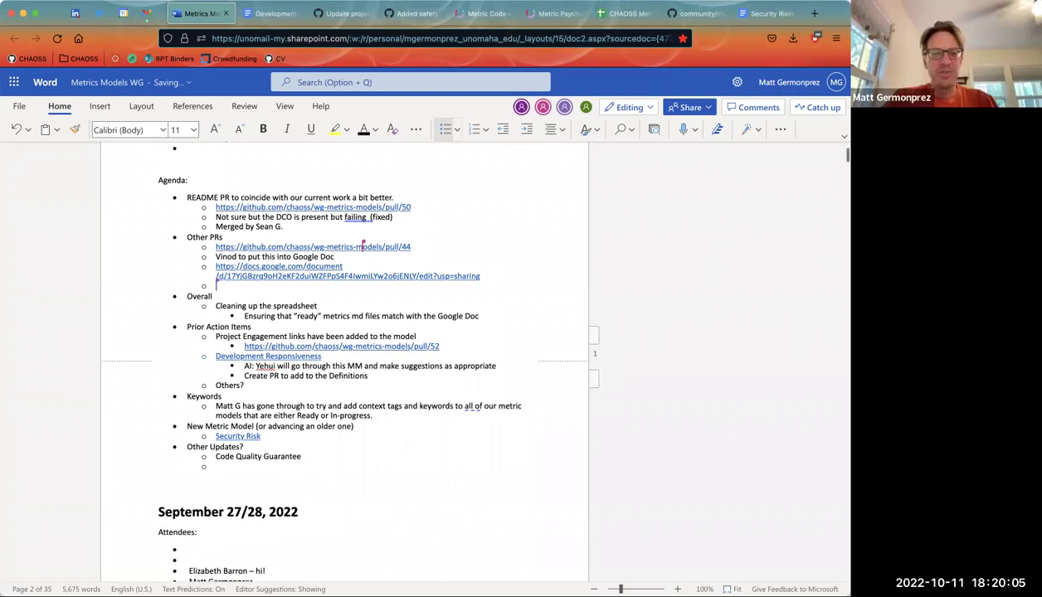
Review the September 27/28 notes on the current metrics models and their action items, comparing them with the Metrics Models sheet
{"action": "left_click", "coordinate": [267, 14]}
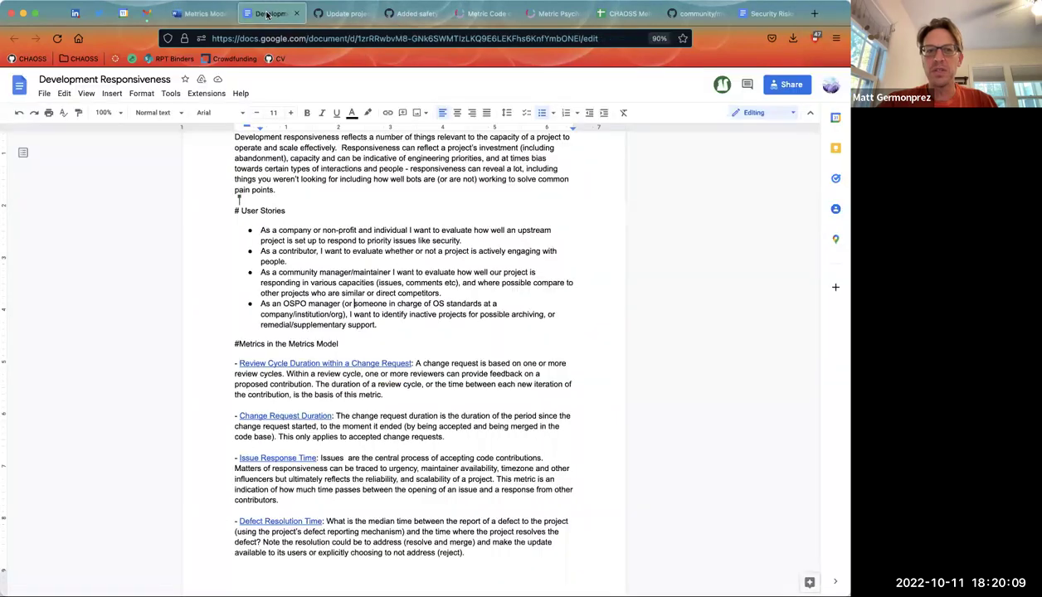
{"action": "left_click", "coordinate": [201, 14]}
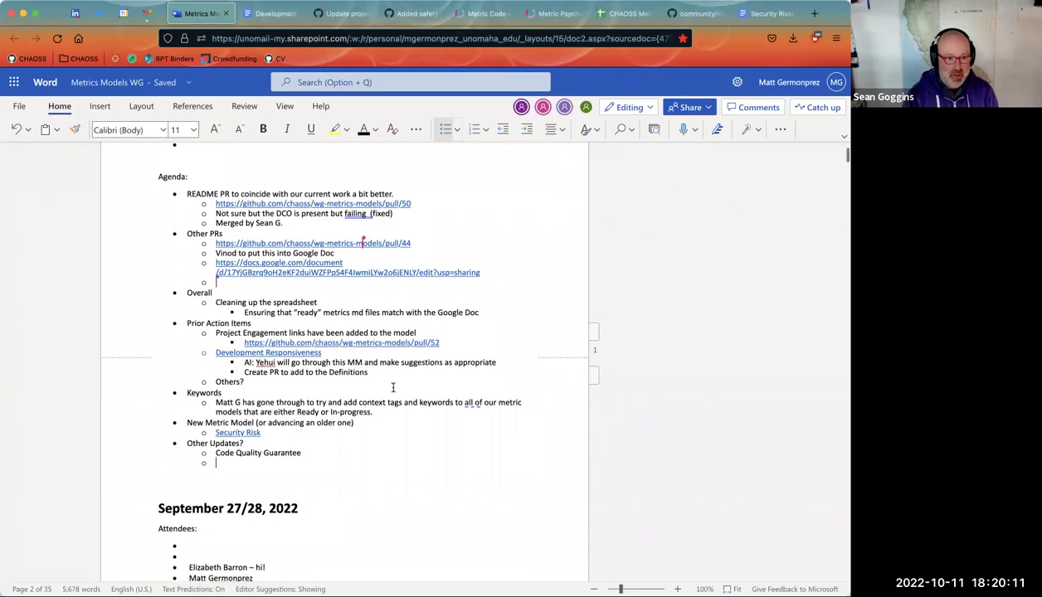
{"action": "scroll", "coordinate": [393, 388], "scroll_direction": "down", "scroll_amount": 3}
{"action": "scroll", "coordinate": [393, 387], "scroll_direction": "down", "scroll_amount": 1}
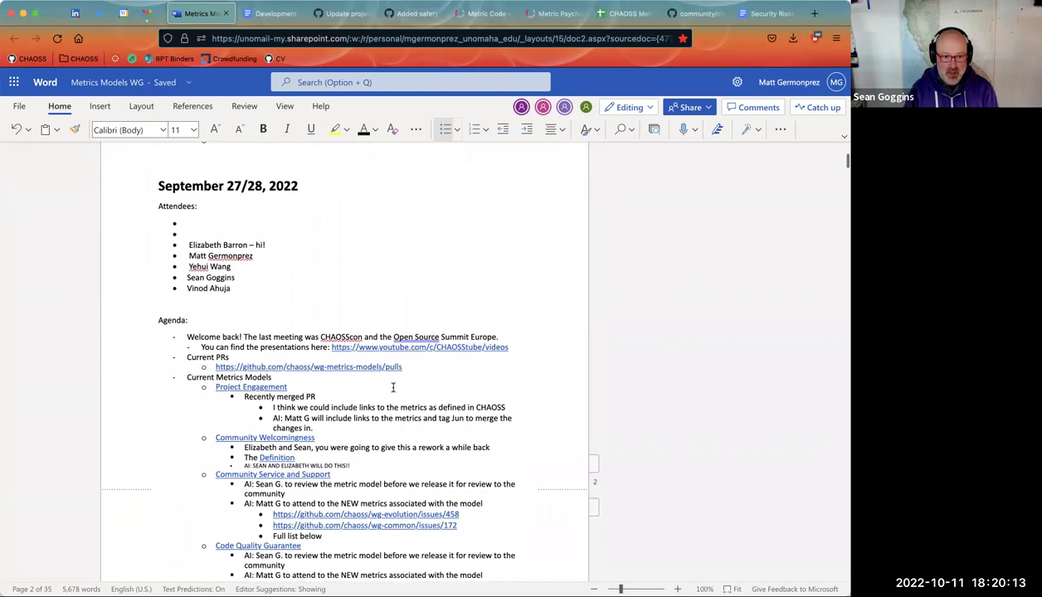
{"action": "scroll", "coordinate": [393, 387], "scroll_direction": "down", "scroll_amount": 1}
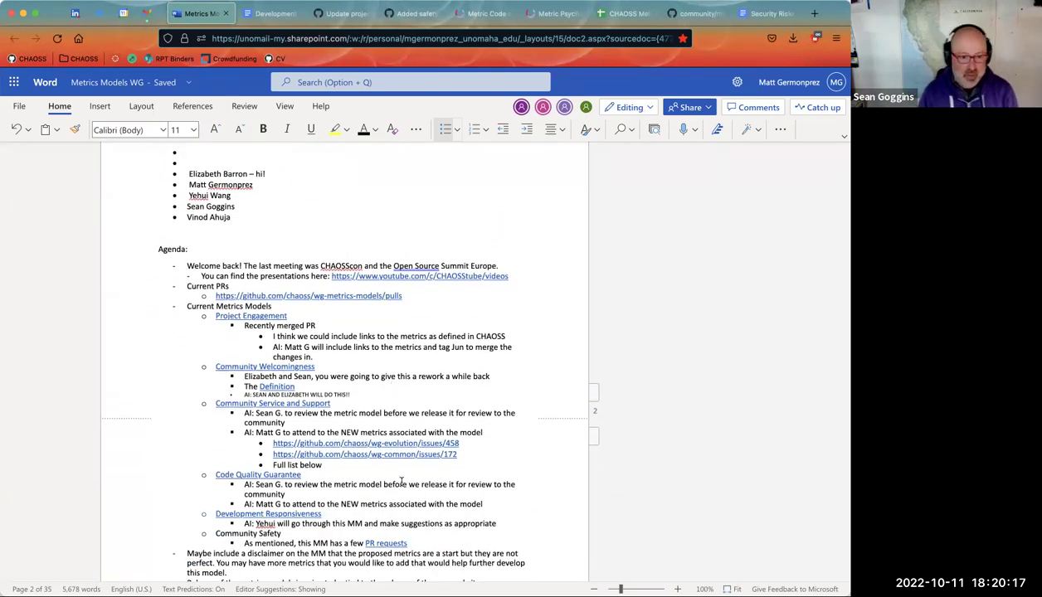
{"action": "left_click", "coordinate": [618, 13]}
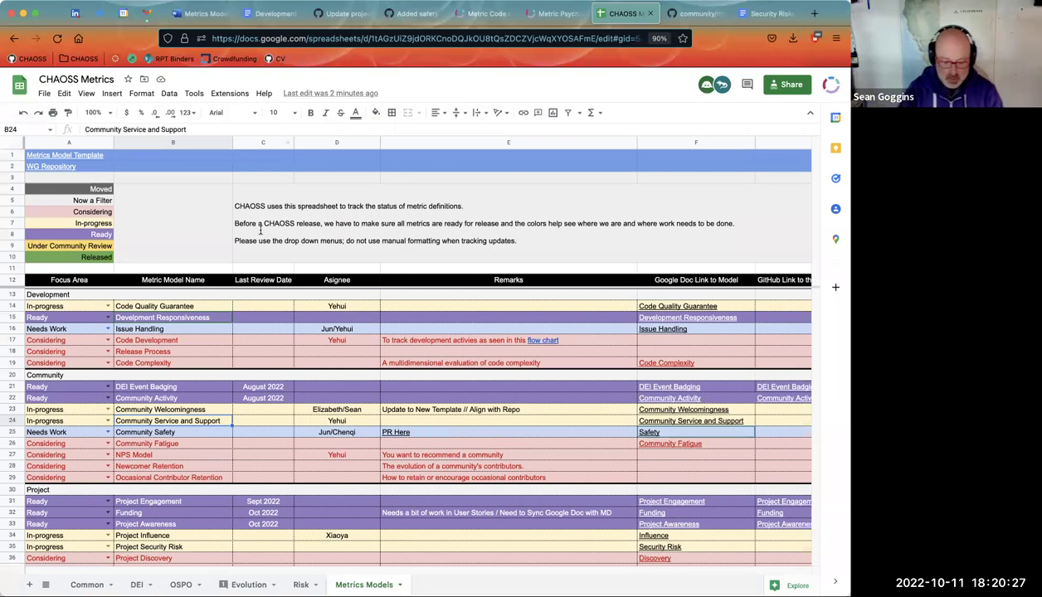
{"action": "left_click", "coordinate": [212, 13]}
{"action": "scroll", "coordinate": [259, 254], "scroll_direction": "up", "scroll_amount": 5}
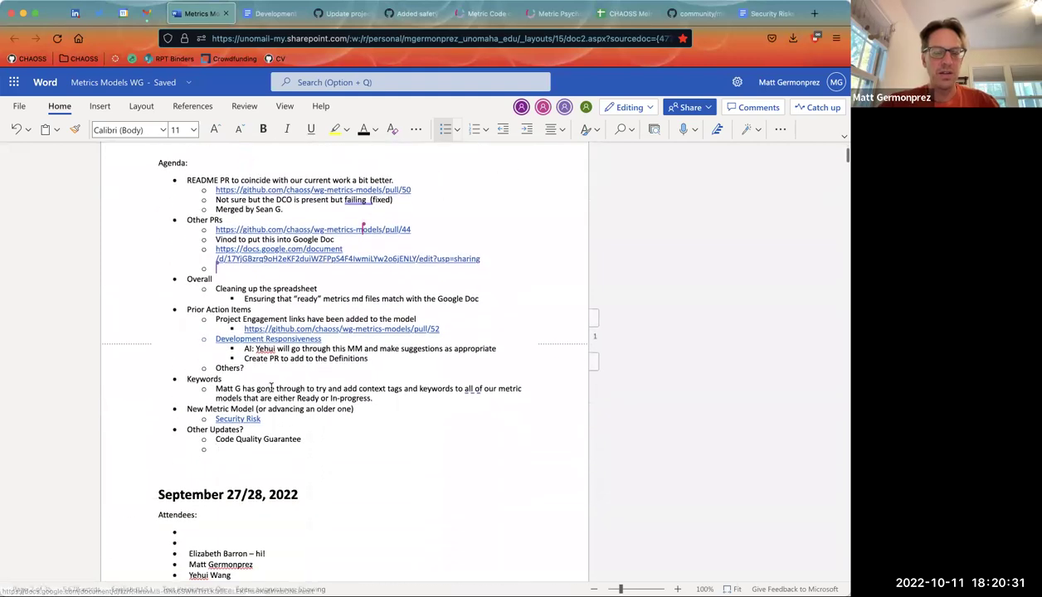
Add "Community Service and Support" as the sub-item below Code Quality Guarantee under Other Updates, checking the model name against the Metrics Models sheet
{"action": "left_click", "coordinate": [632, 14]}
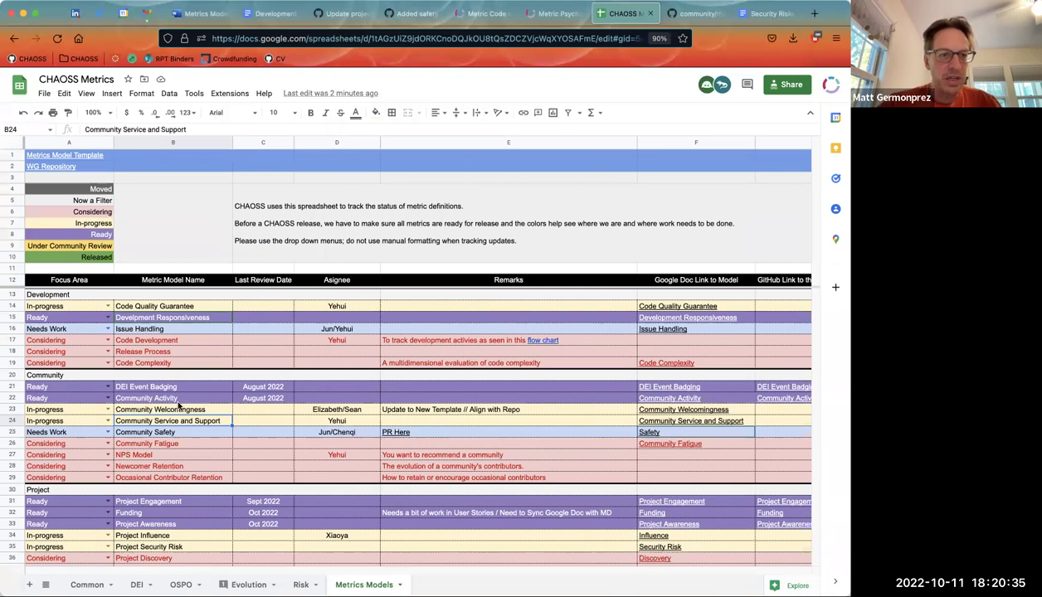
{"action": "left_click", "coordinate": [213, 309]}
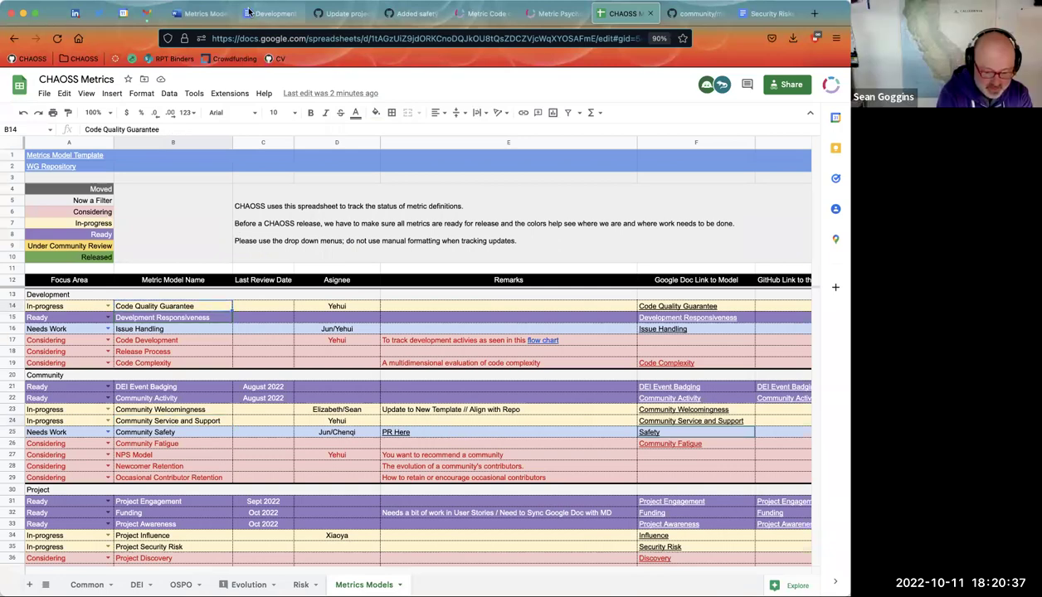
{"action": "left_click", "coordinate": [213, 11]}
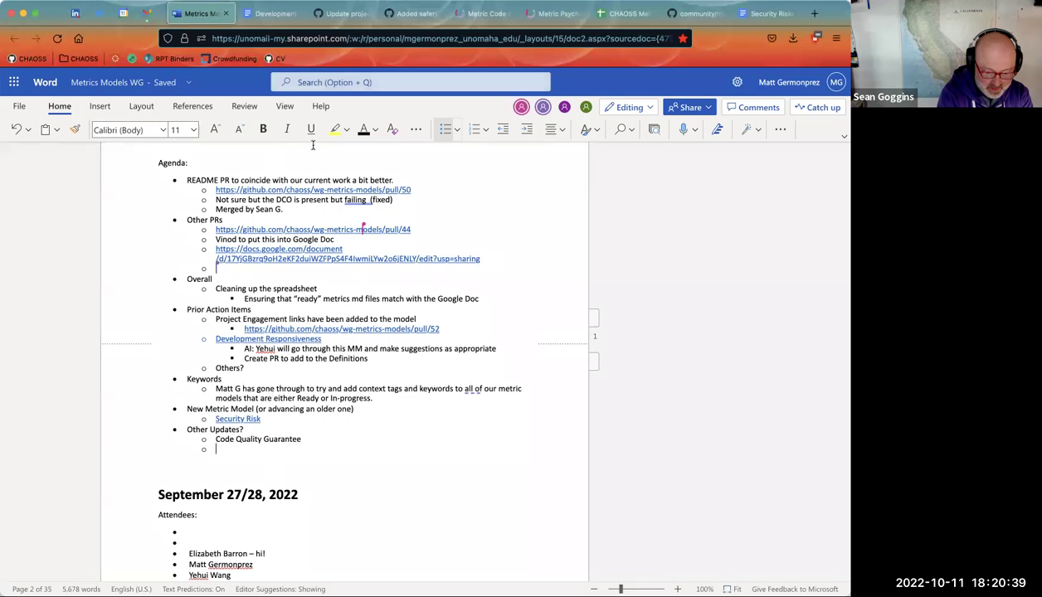
{"action": "left_click", "coordinate": [626, 13]}
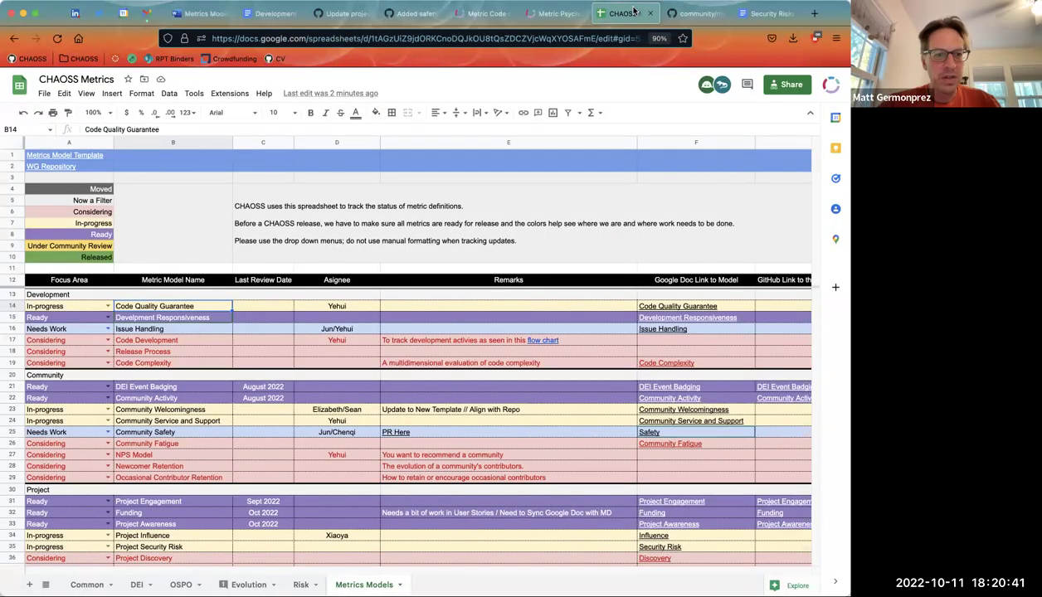
{"action": "left_click", "coordinate": [193, 14]}
{"action": "type", "text": "Com"}
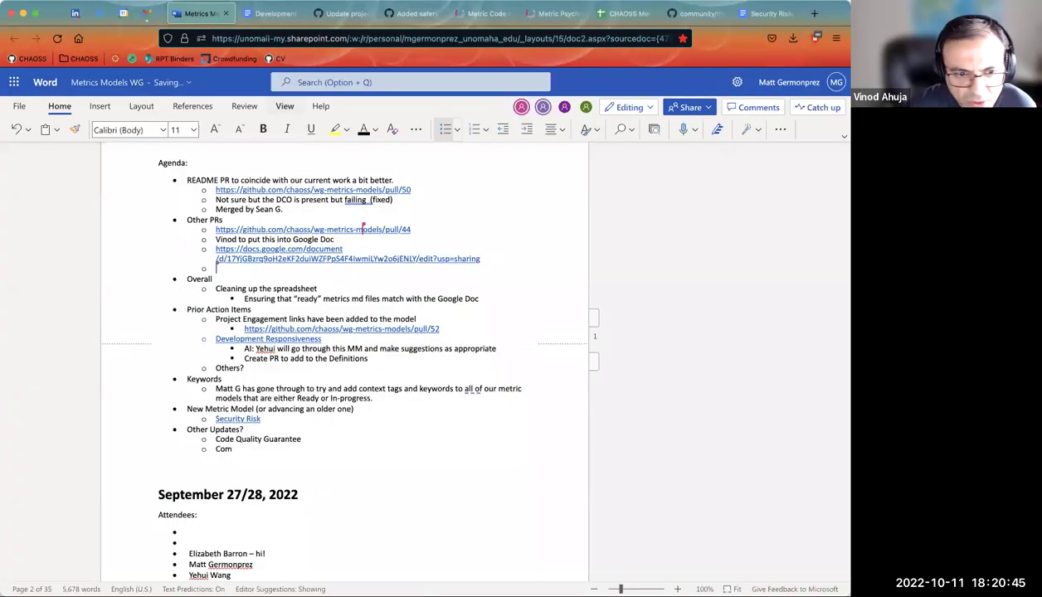
{"action": "type", "text": "munityh"}
{"action": "key", "text": "BackSpace"}
{"action": "key", "text": "BackSpace"}
{"action": "type", "text": "Service and Support"}
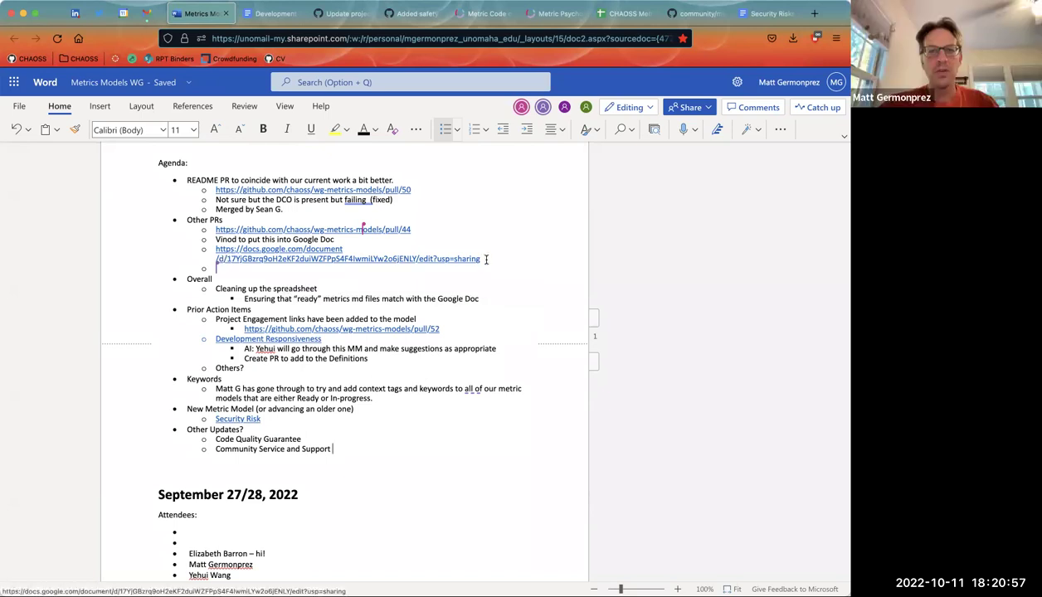
Examine the Community Safety row's PR link in Remarks and its Google Doc link on the Metrics Models sheet
{"action": "left_click", "coordinate": [618, 13]}
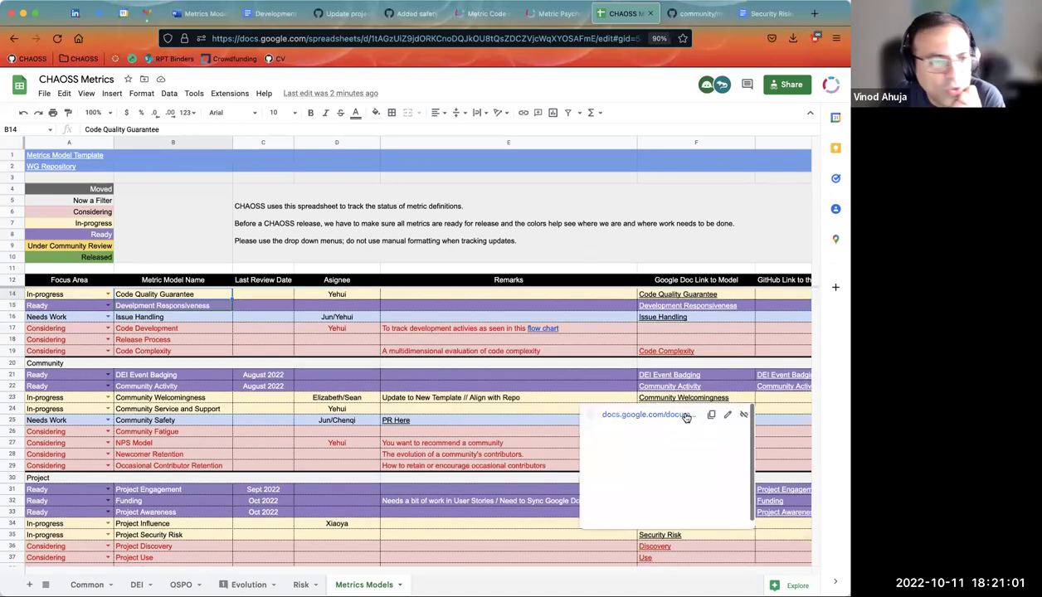
{"action": "mouse_move", "coordinate": [545, 333]}
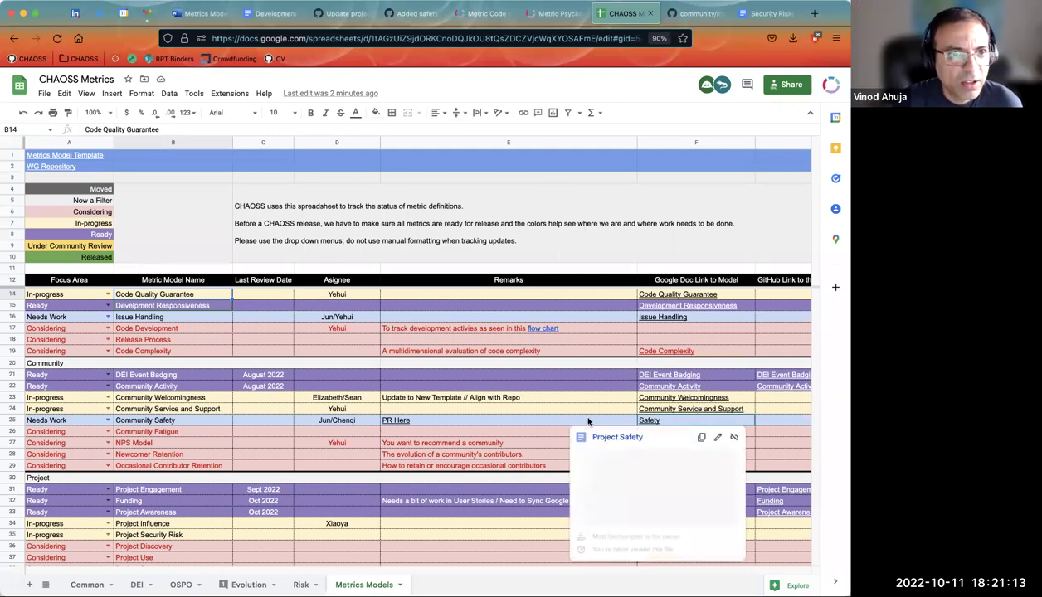
{"action": "left_click", "coordinate": [481, 422]}
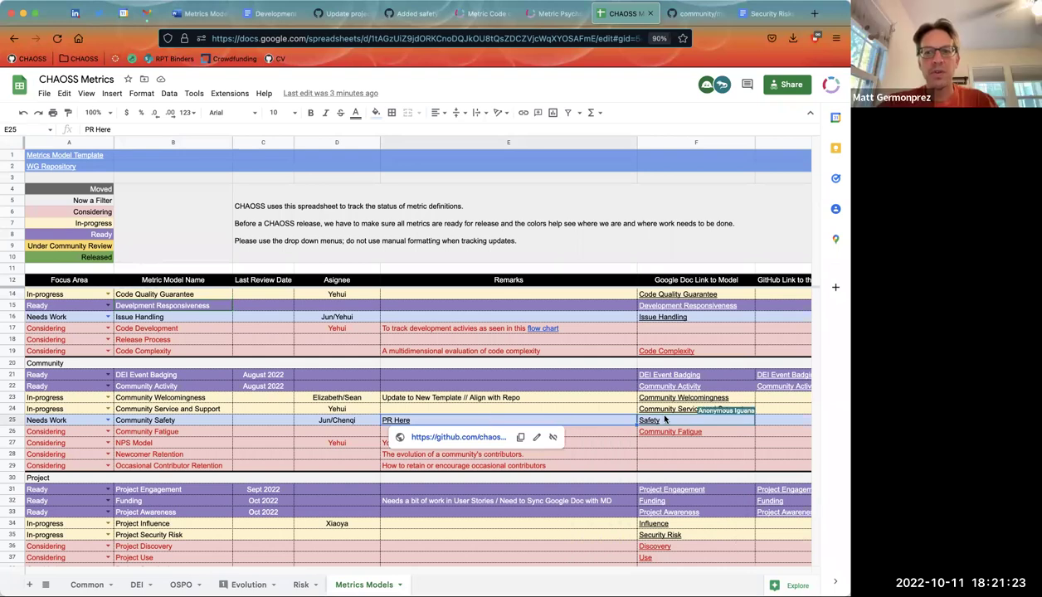
{"action": "mouse_move", "coordinate": [651, 424]}
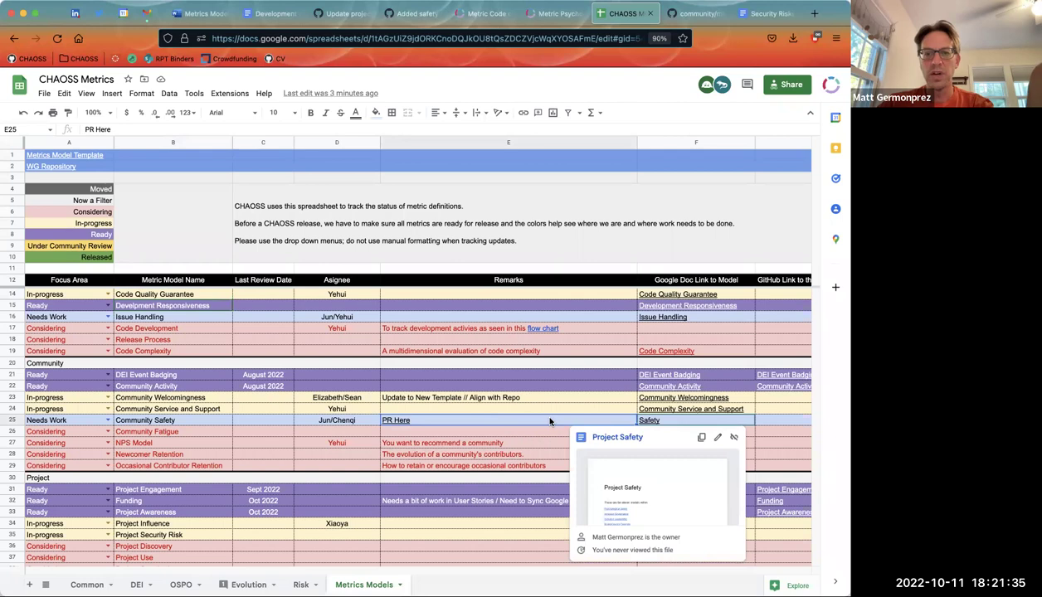
{"action": "mouse_move", "coordinate": [548, 424]}
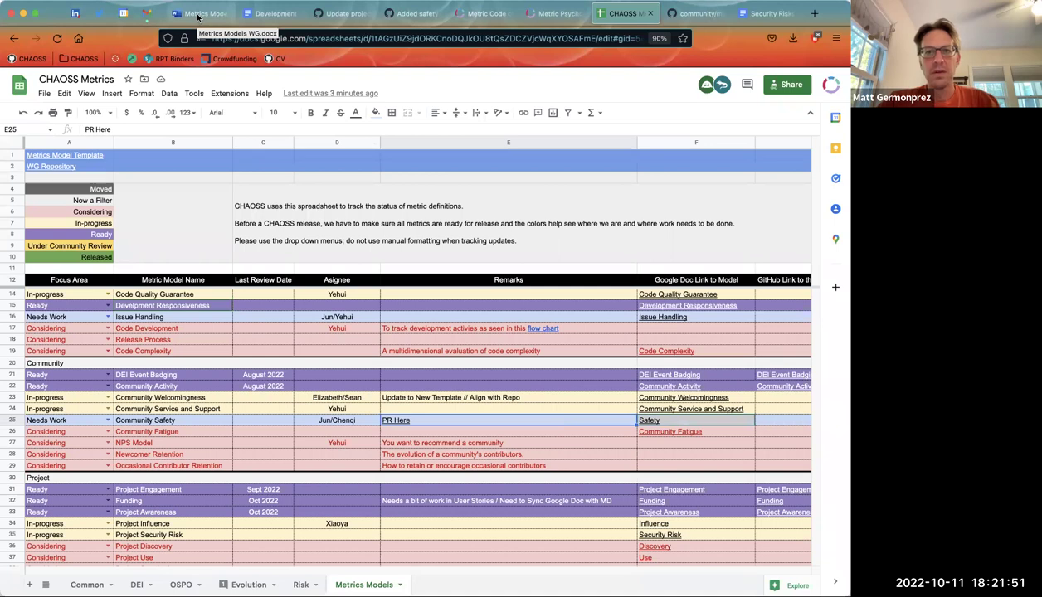
{"action": "left_click", "coordinate": [198, 17]}
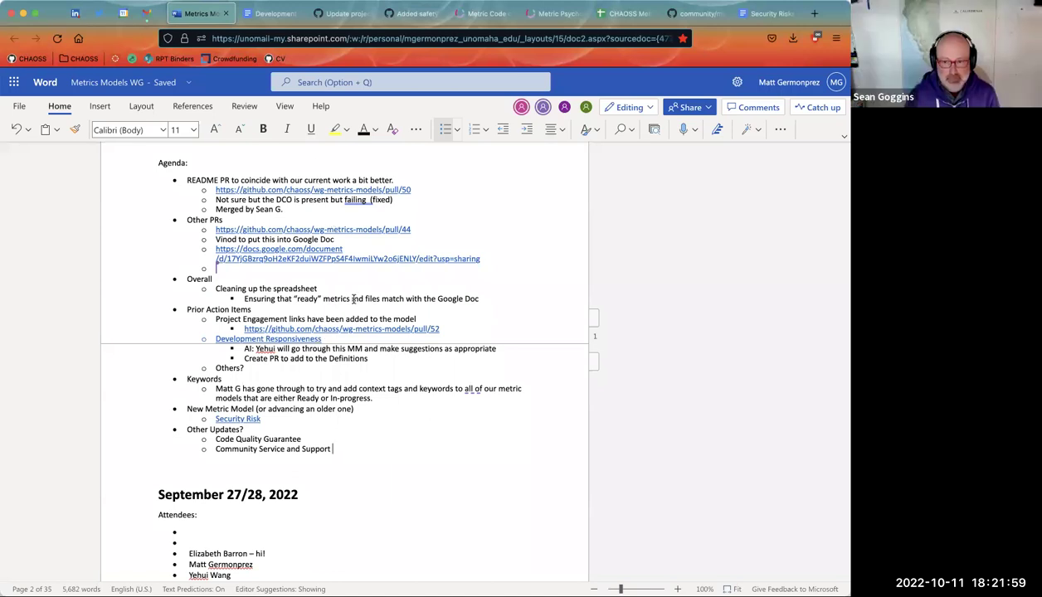
Review the document links, context tags and keyword tags across the Development, Community and Project models on the Metrics Models sheet
{"action": "left_click", "coordinate": [621, 13]}
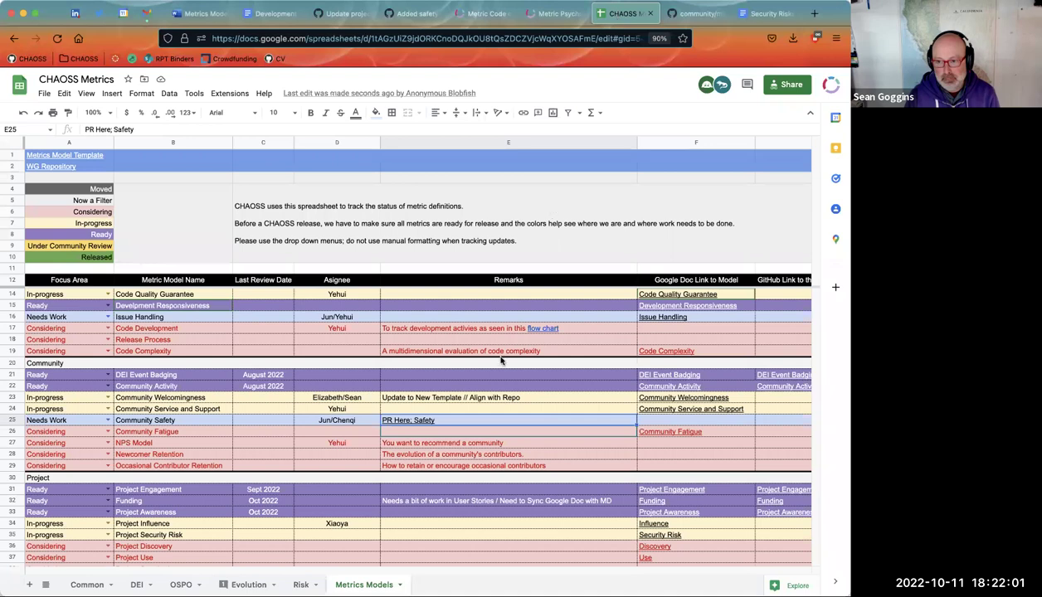
{"action": "scroll", "coordinate": [501, 360], "scroll_direction": "right", "scroll_amount": 10}
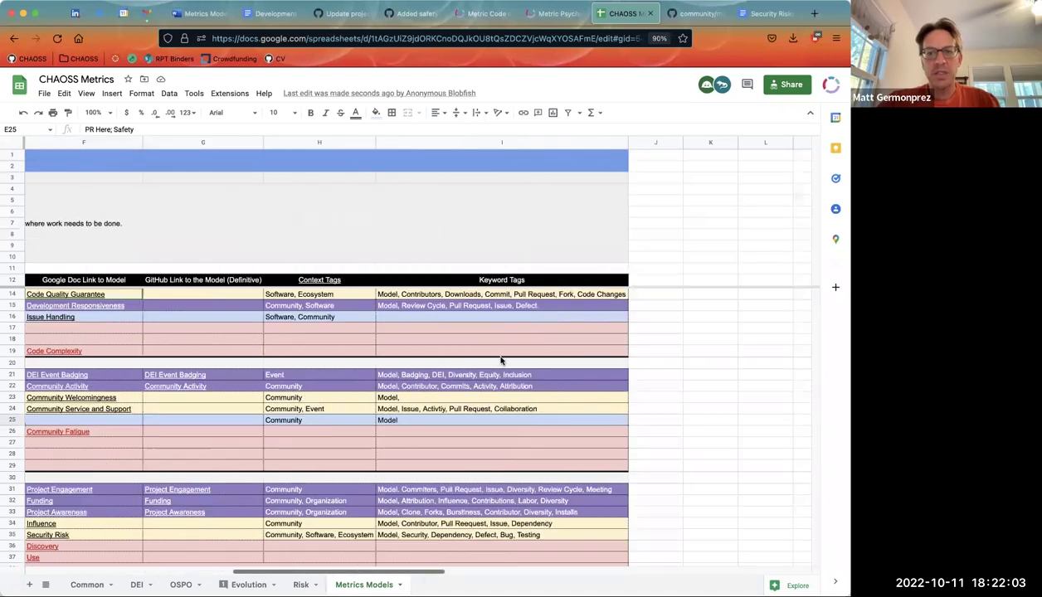
{"action": "scroll", "coordinate": [501, 360], "scroll_direction": "left", "scroll_amount": 4}
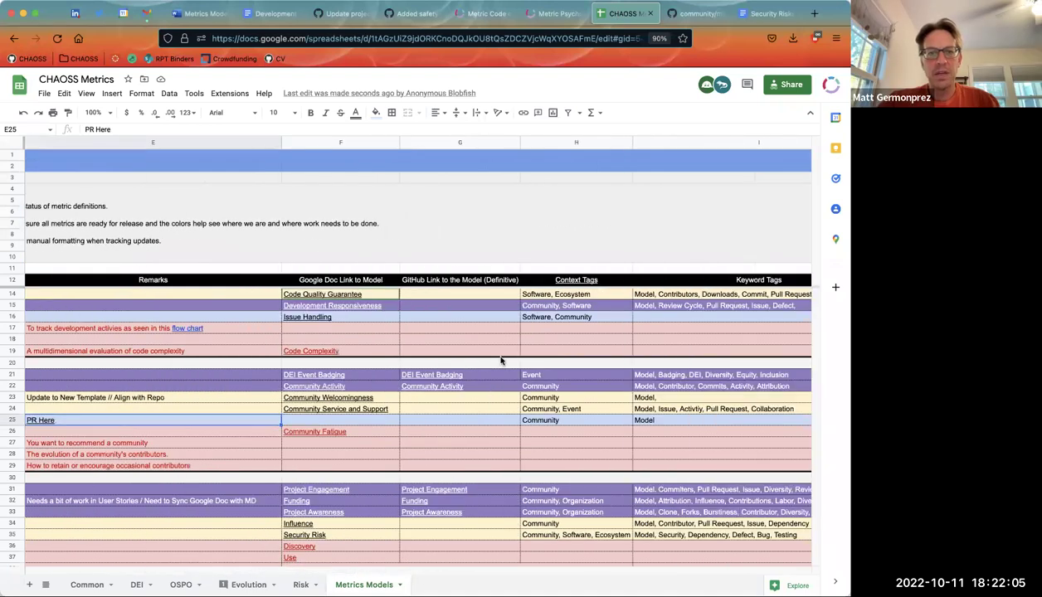
{"action": "scroll", "coordinate": [501, 360], "scroll_direction": "left", "scroll_amount": 5}
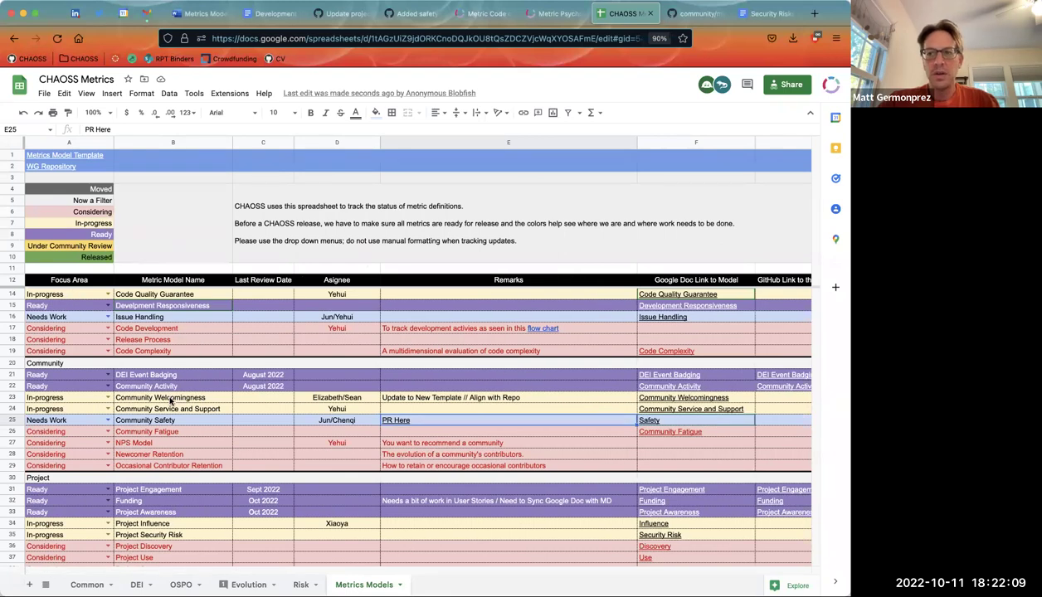
{"action": "scroll", "coordinate": [303, 410], "scroll_direction": "right", "scroll_amount": 4}
{"action": "scroll", "coordinate": [303, 410], "scroll_direction": "right", "scroll_amount": 4}
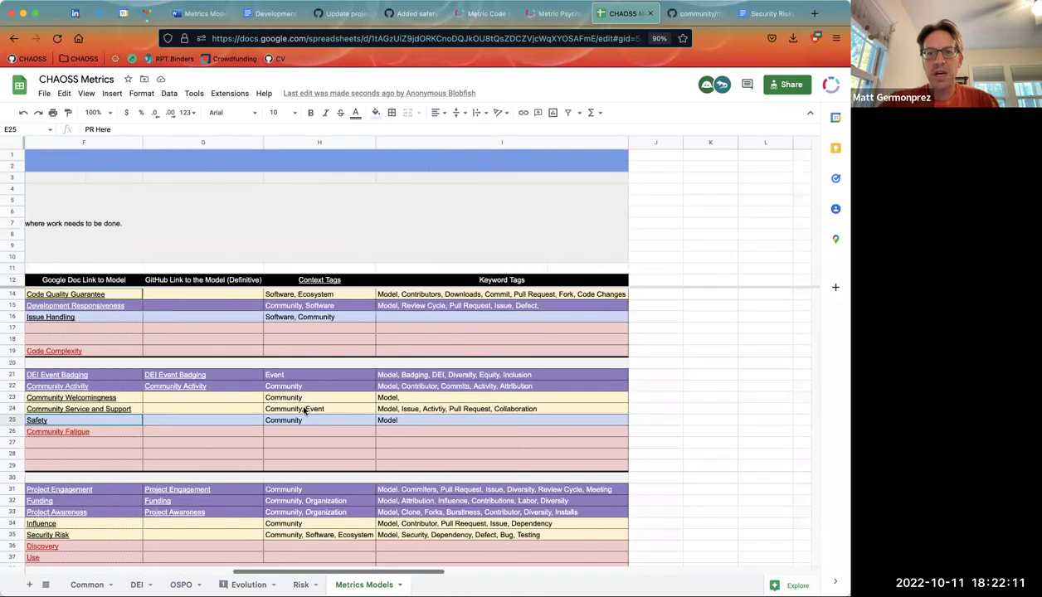
{"action": "scroll", "coordinate": [388, 368], "scroll_direction": "left", "scroll_amount": 3}
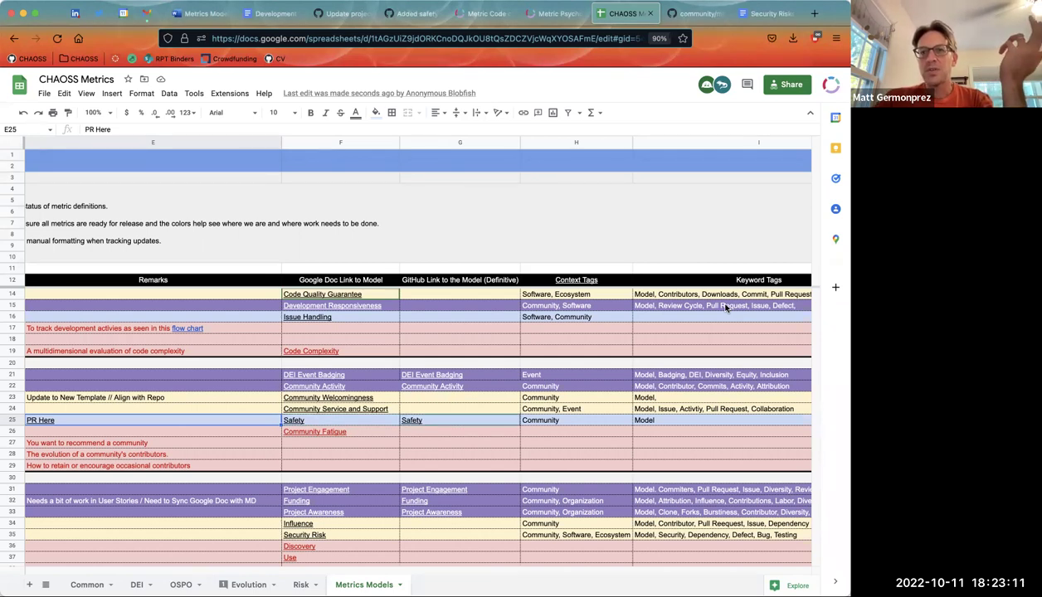
{"action": "left_click", "coordinate": [725, 307]}
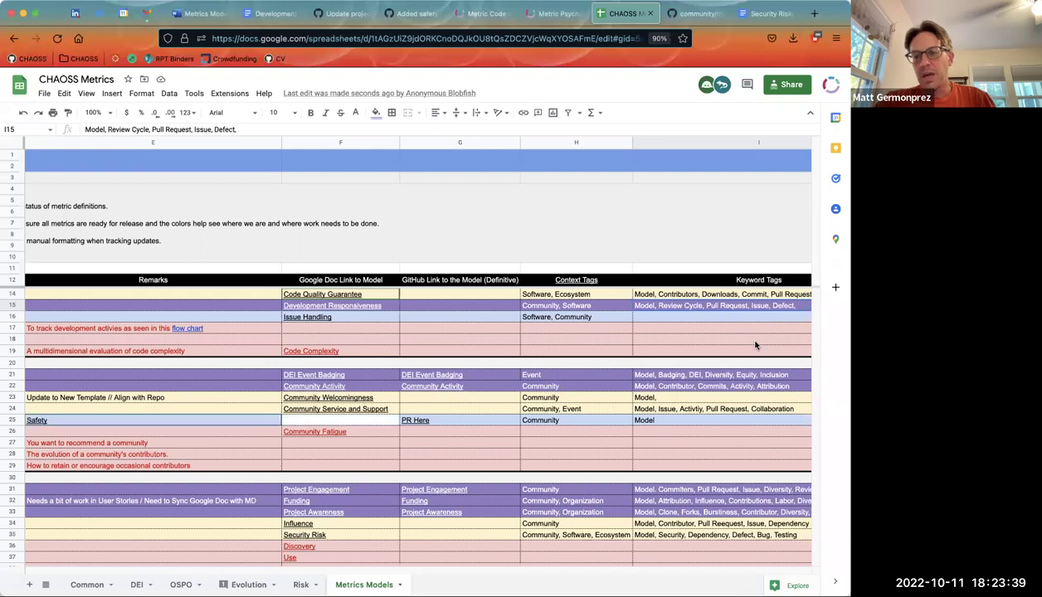
{"action": "scroll", "coordinate": [755, 344], "scroll_direction": "down", "scroll_amount": 2}
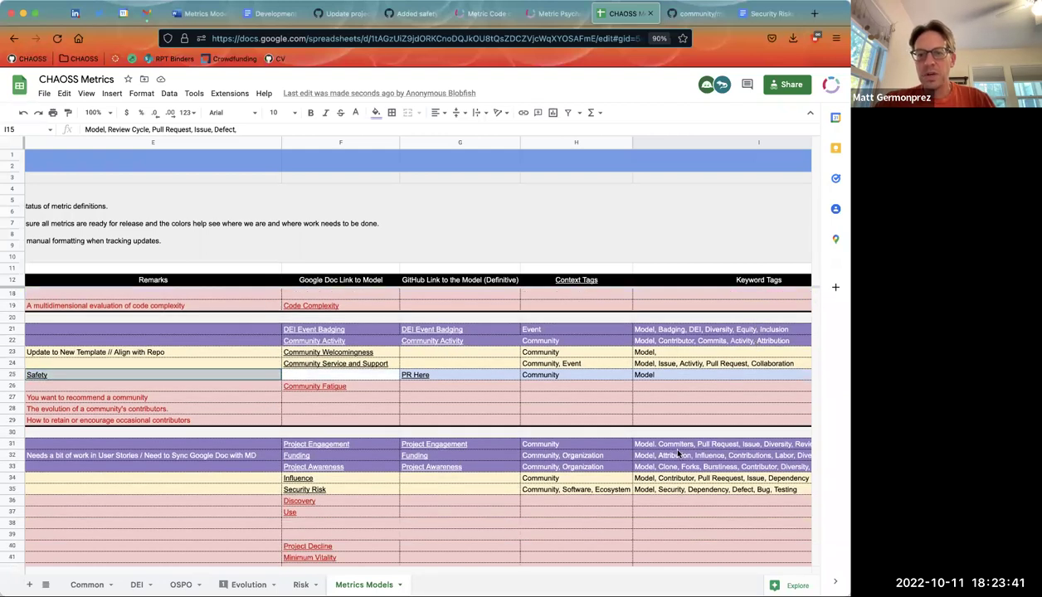
{"action": "left_click", "coordinate": [683, 365]}
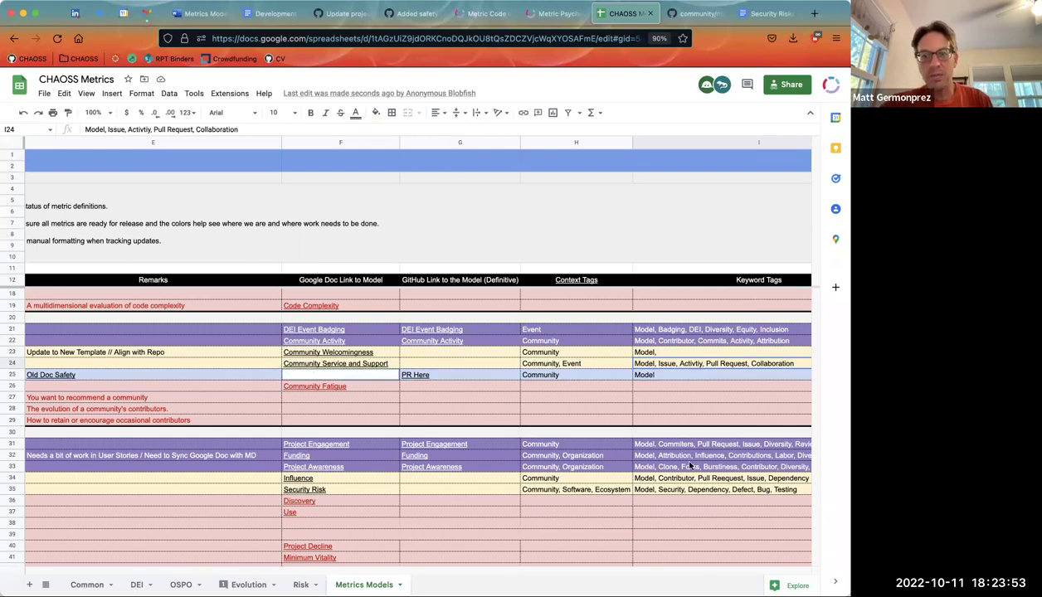
{"action": "scroll", "coordinate": [690, 465], "scroll_direction": "down", "scroll_amount": 1}
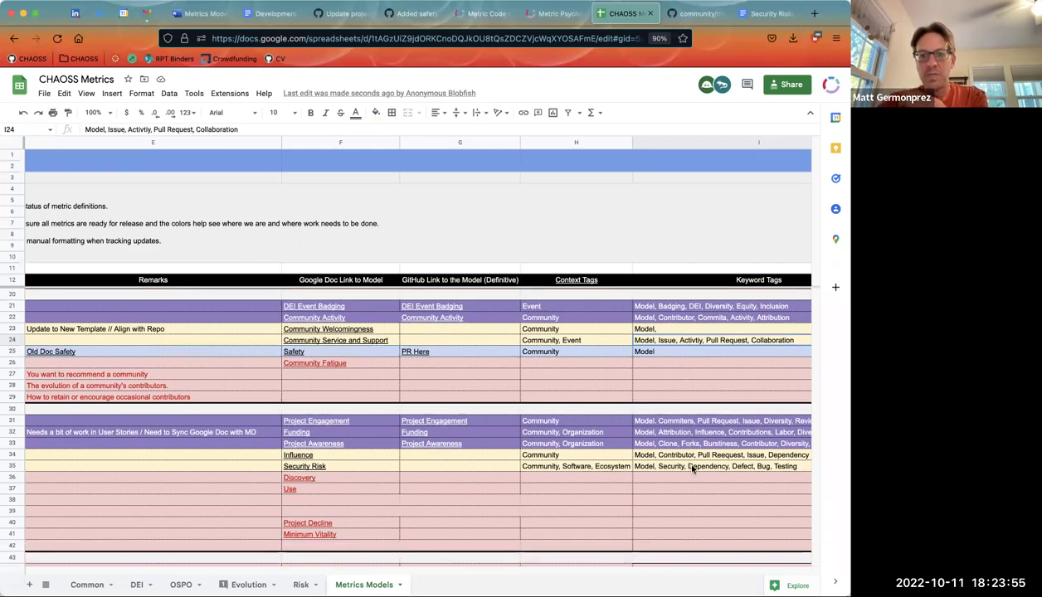
{"action": "left_click", "coordinate": [603, 469]}
{"action": "scroll", "coordinate": [590, 399], "scroll_direction": "up", "scroll_amount": 3}
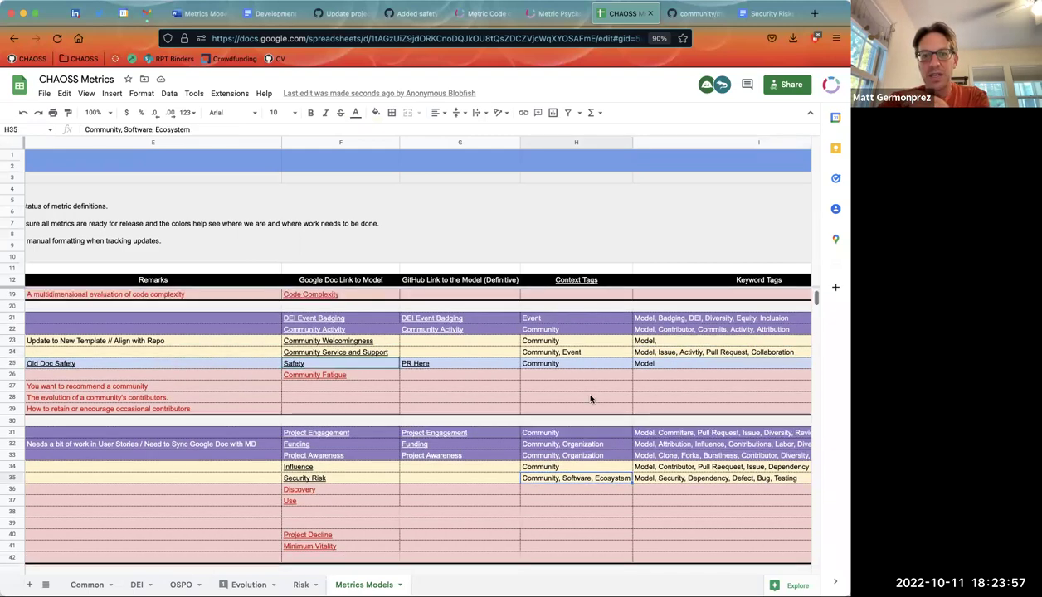
{"action": "scroll", "coordinate": [591, 399], "scroll_direction": "left", "scroll_amount": 2}
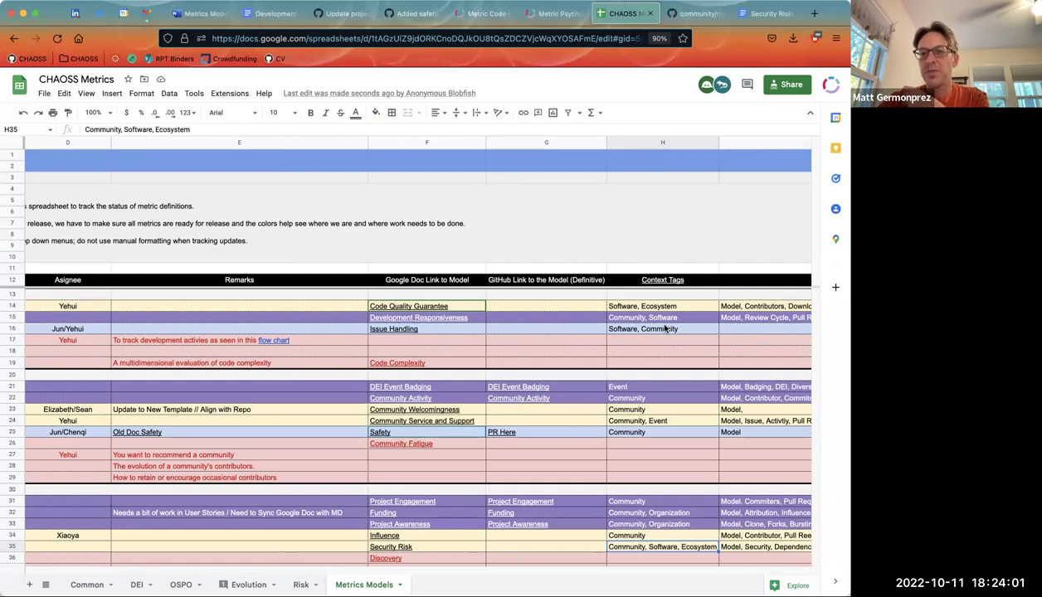
{"action": "scroll", "coordinate": [664, 328], "scroll_direction": "right", "scroll_amount": 5}
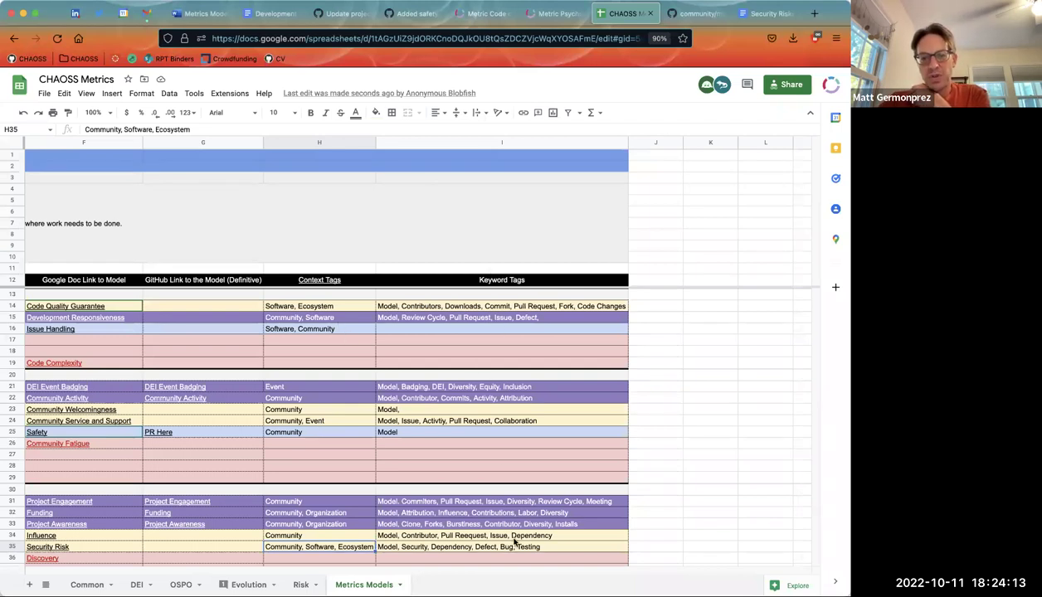
{"action": "scroll", "coordinate": [509, 521], "scroll_direction": "down", "scroll_amount": 2}
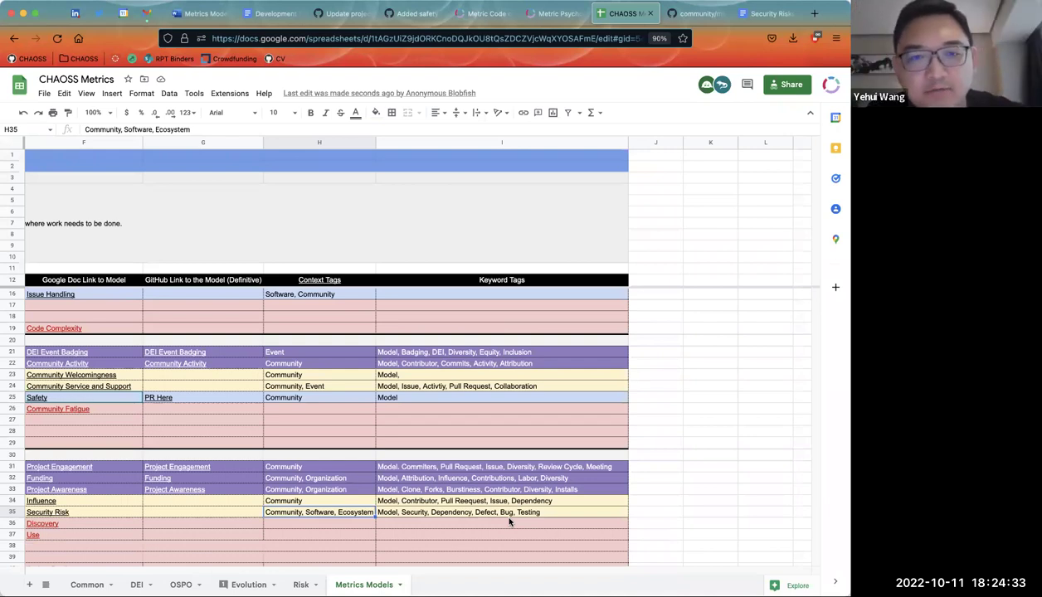
Open the document linked from the Context Tags column heading, read the tag definitions and return to the CHAOSS Metrics spreadsheet
{"action": "scroll", "coordinate": [481, 445], "scroll_direction": "left", "scroll_amount": 3}
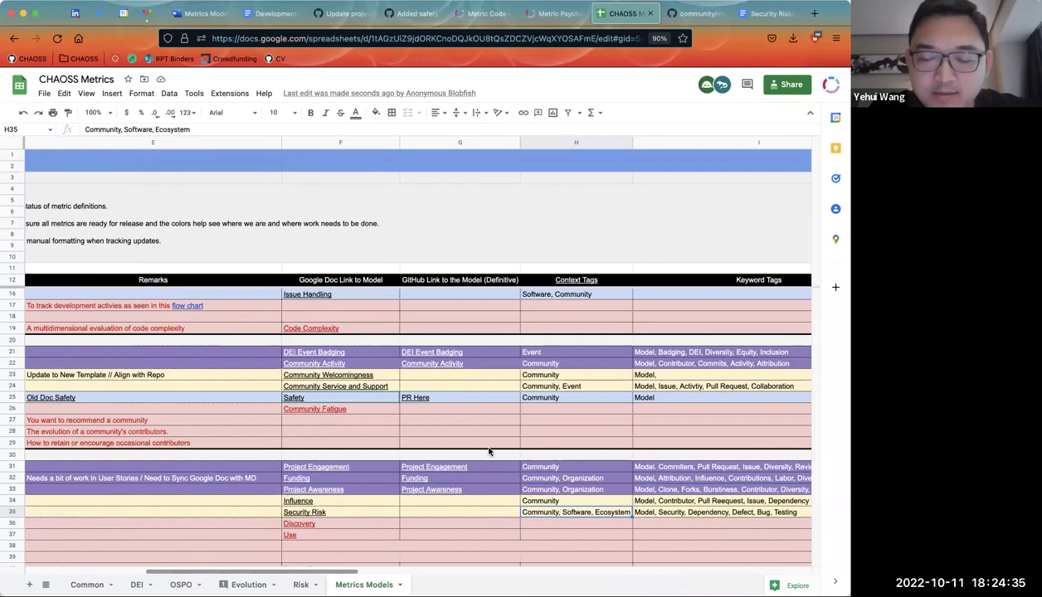
{"action": "mouse_move", "coordinate": [571, 279]}
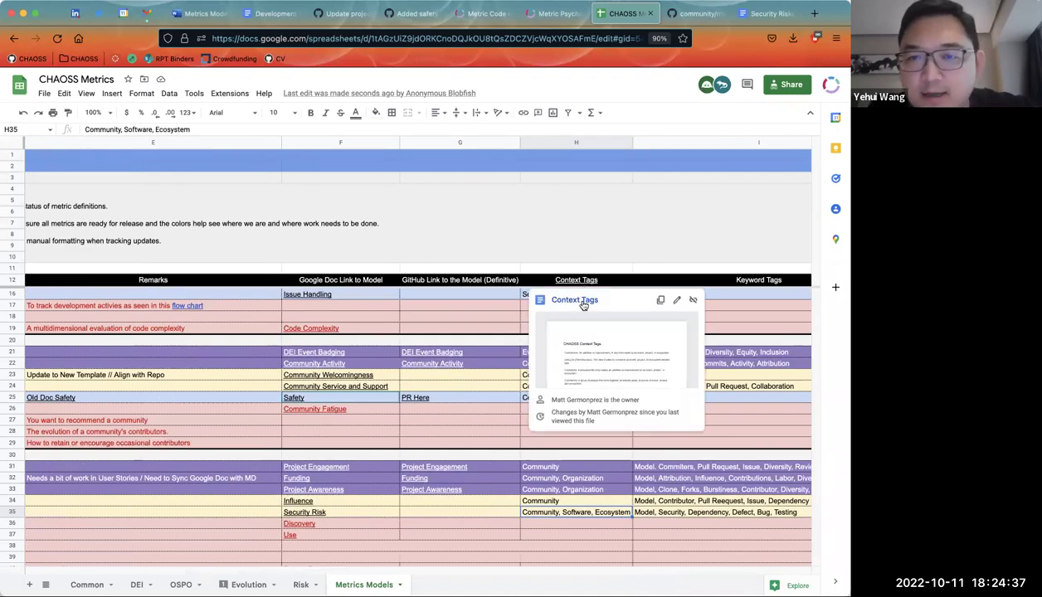
{"action": "left_click", "coordinate": [583, 305]}
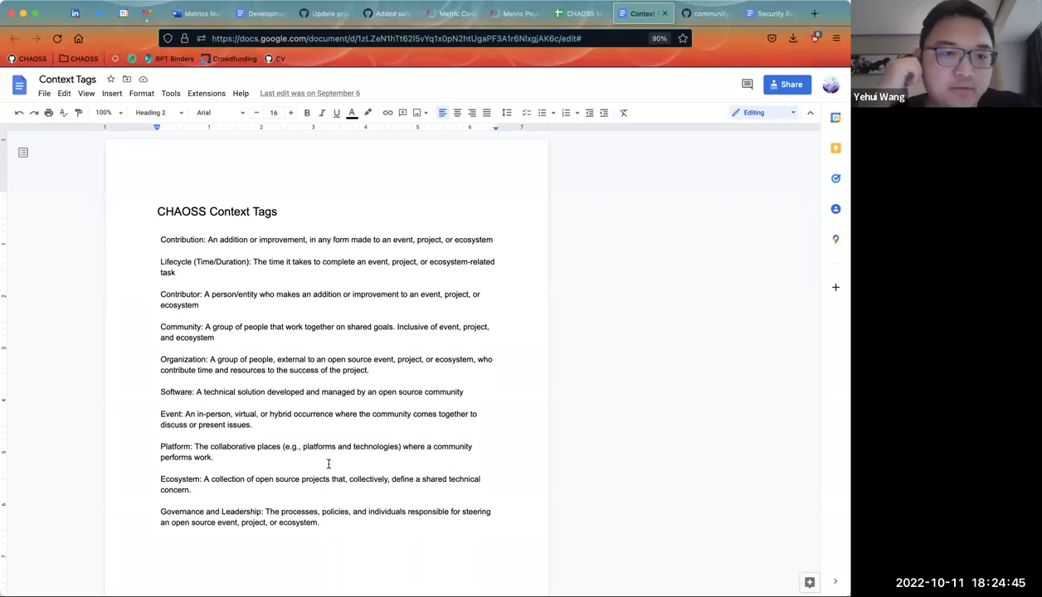
{"action": "left_click", "coordinate": [582, 14]}
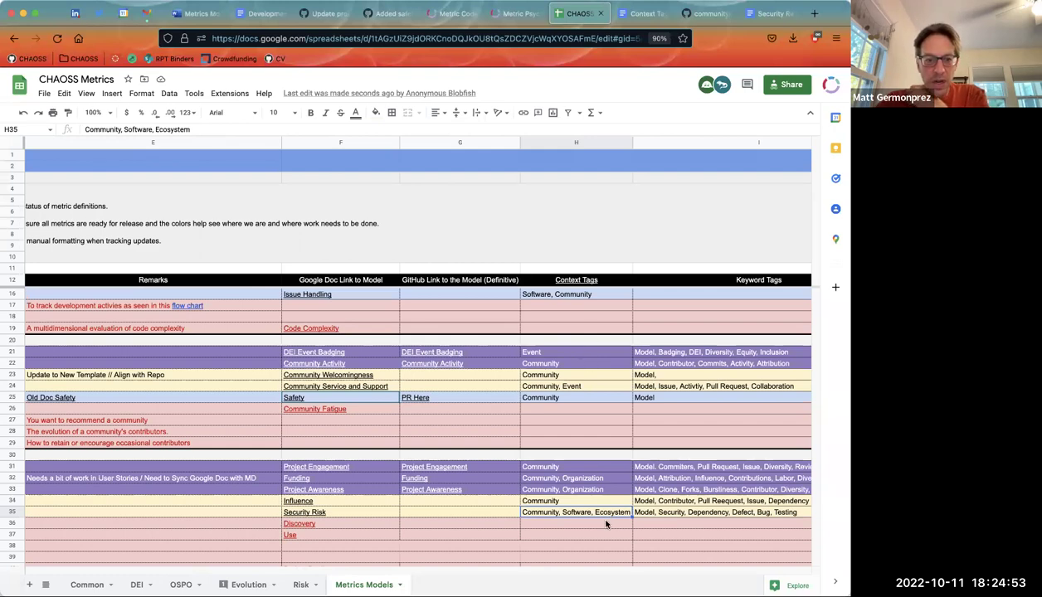
Append "Ecosystem" to the Development Responsiveness model's context tags
{"action": "scroll", "coordinate": [606, 523], "scroll_direction": "left", "scroll_amount": 5}
{"action": "scroll", "coordinate": [607, 526], "scroll_direction": "right", "scroll_amount": 3}
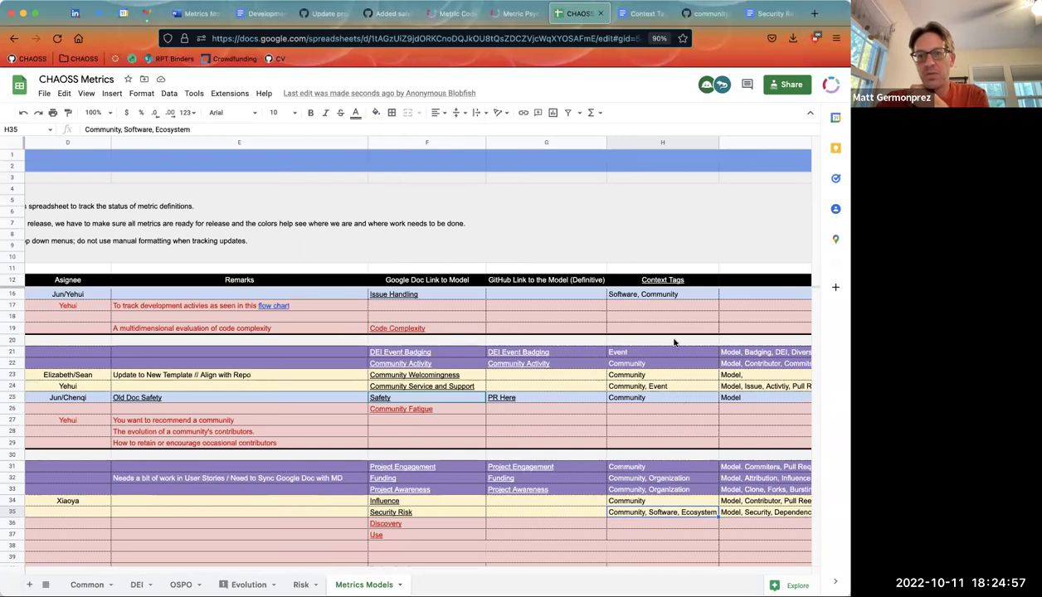
{"action": "scroll", "coordinate": [674, 344], "scroll_direction": "up", "scroll_amount": 2}
{"action": "left_click", "coordinate": [672, 309]}
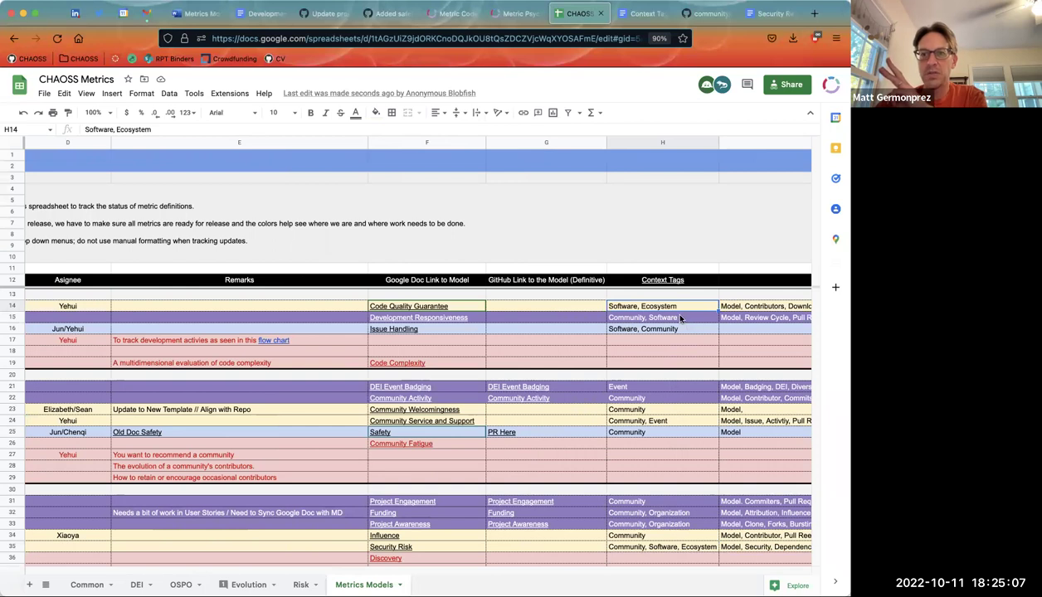
{"action": "double_click", "coordinate": [682, 316]}
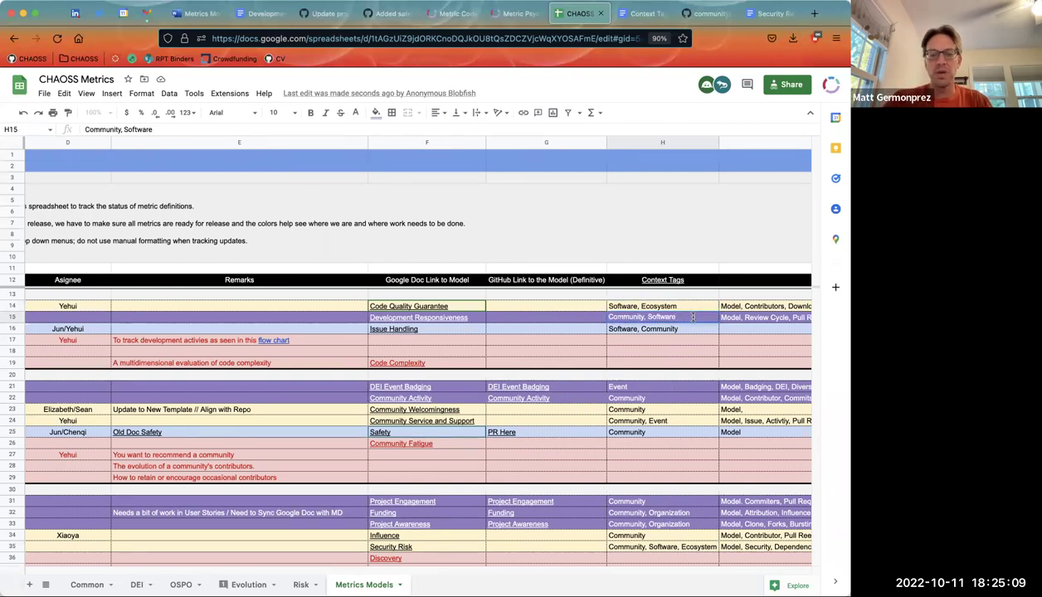
{"action": "type", "text": ", Ecosystem"}
{"action": "key", "text": "Return"}
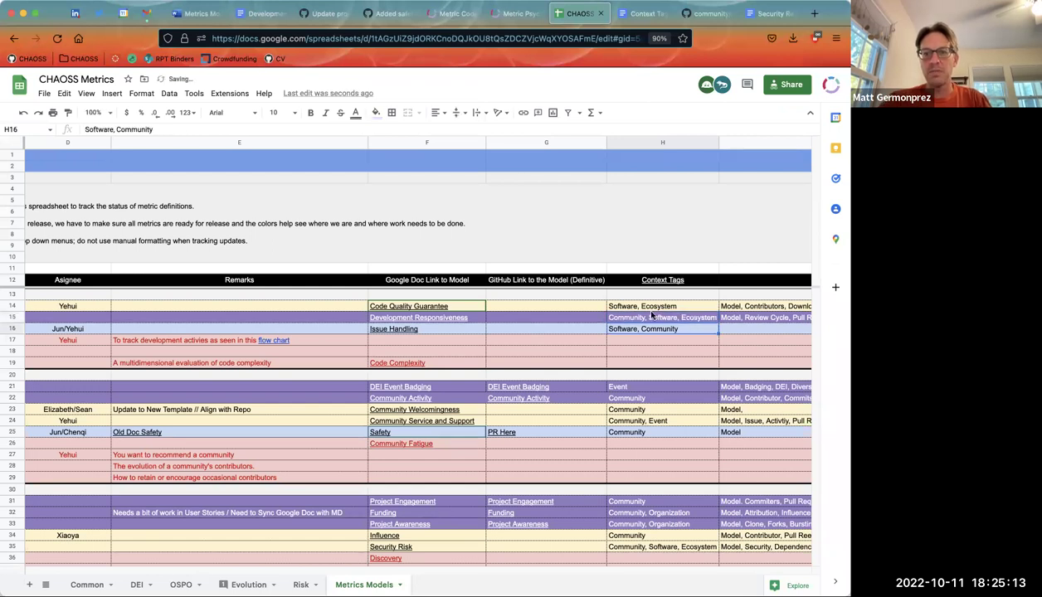
Append "Ecosystem" to the context tags of the DEI Event Badging and Community Activity models
{"action": "left_click", "coordinate": [660, 387]}
{"action": "double_click", "coordinate": [661, 387]}
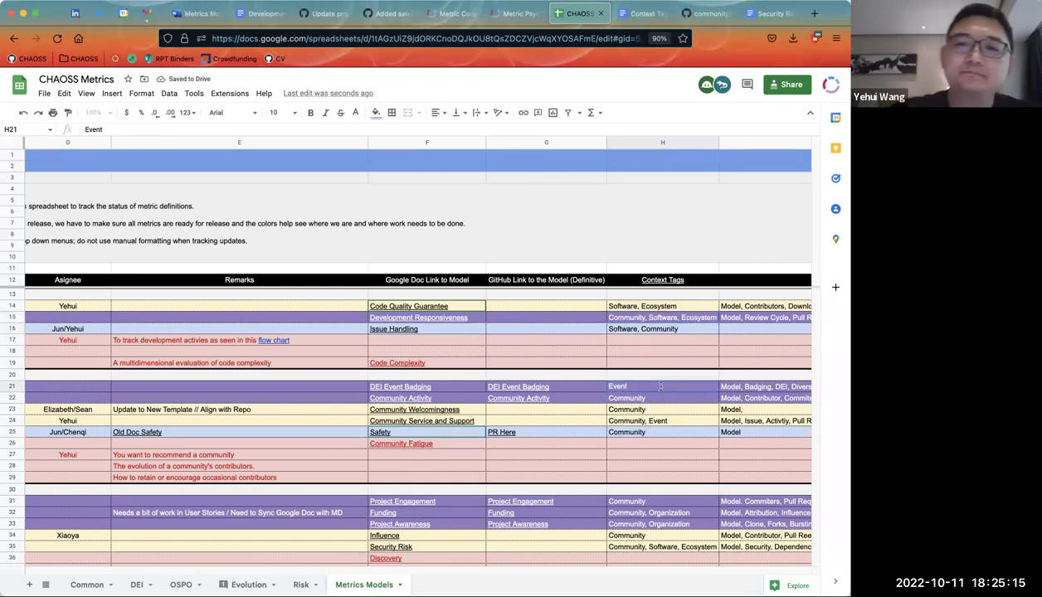
{"action": "type", "text": ", Ecosystem"}
{"action": "key", "text": "Return"}
{"action": "double_click", "coordinate": [655, 402]}
{"action": "type", "text": ", Ecosystem"}
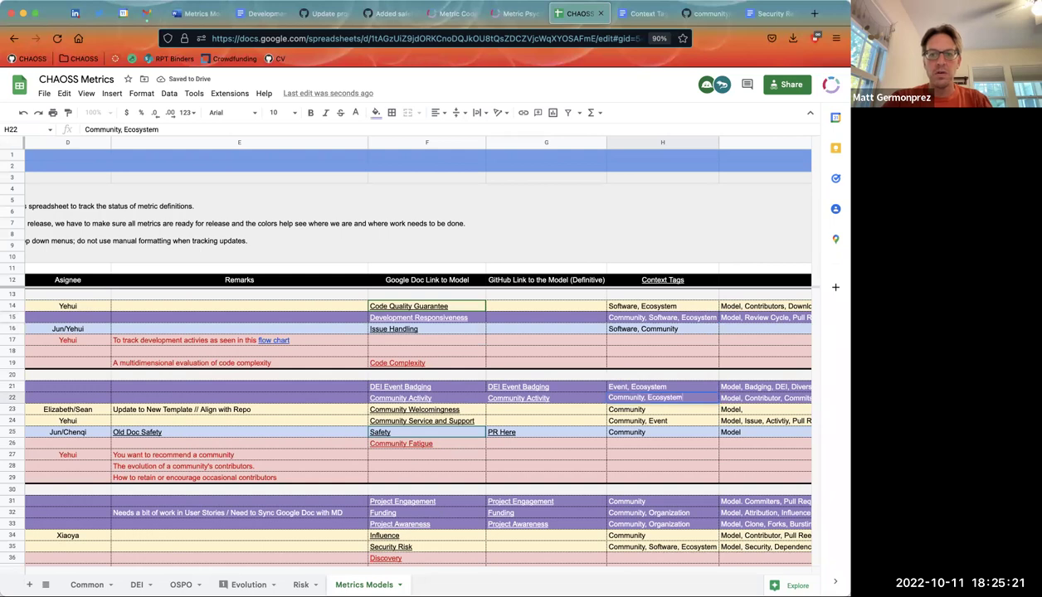
{"action": "key", "text": "Return"}
Append "Ecosystem" to the context tags of the Community Welcomingness and Community Service and Support models
{"action": "double_click", "coordinate": [645, 412]}
{"action": "type", "text": ", Ecosystem"}
{"action": "key", "text": "Return"}
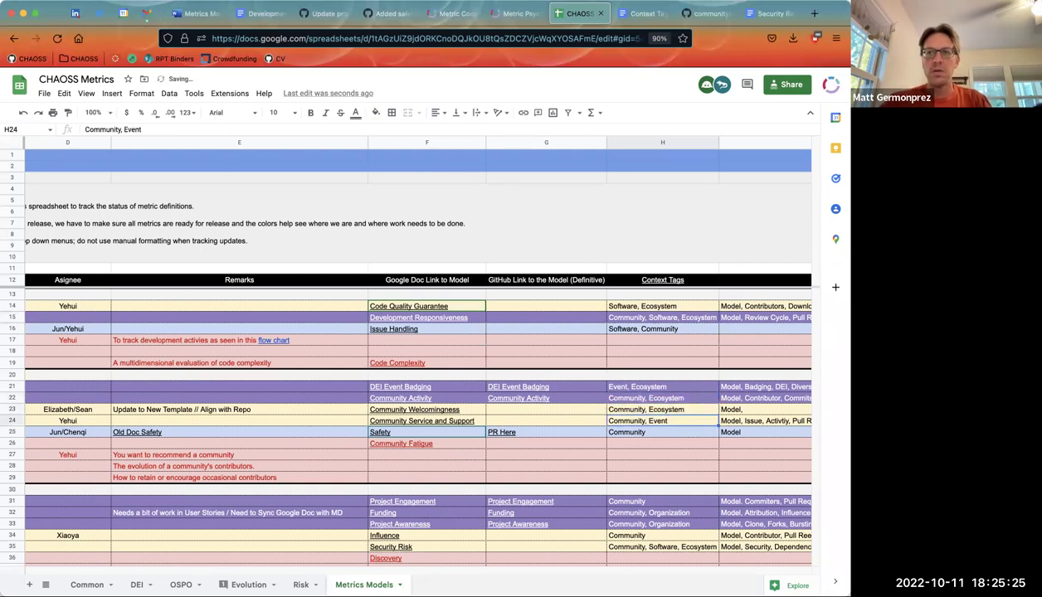
{"action": "double_click", "coordinate": [668, 420]}
{"action": "type", "text": ", Ecosystem"}
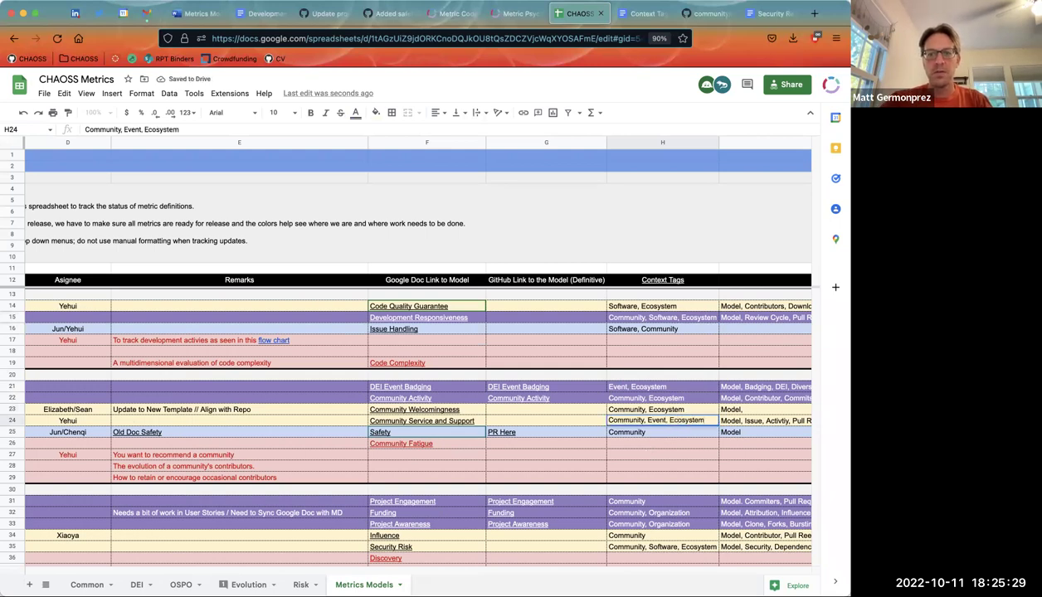
Append "Ecosystem" to the context tags of the Project Engagement and Funding models
{"action": "left_click", "coordinate": [656, 501]}
{"action": "type", "text": ", Ecosyste"}
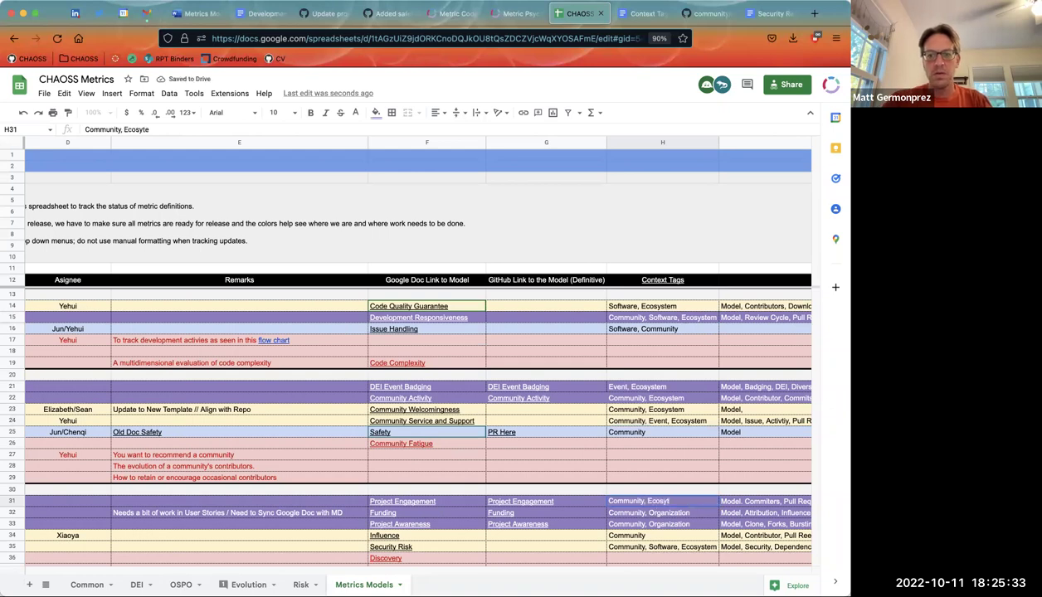
{"action": "type", "text": "m"}
{"action": "left_click", "coordinate": [696, 513]}
{"action": "type", "text": ", Eco"}
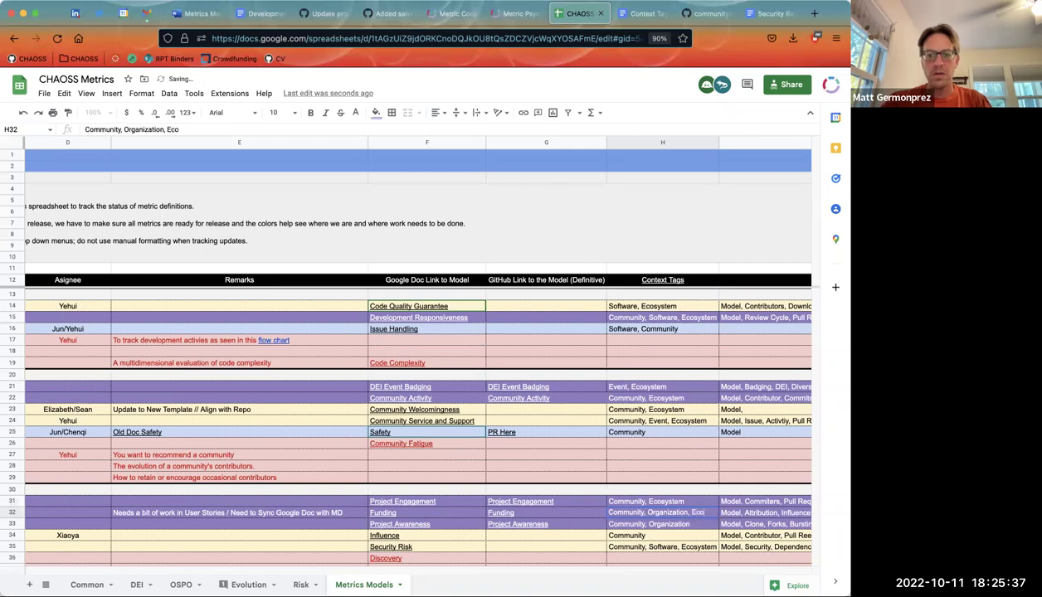
{"action": "type", "text": "system"}
{"action": "key", "text": "Return"}
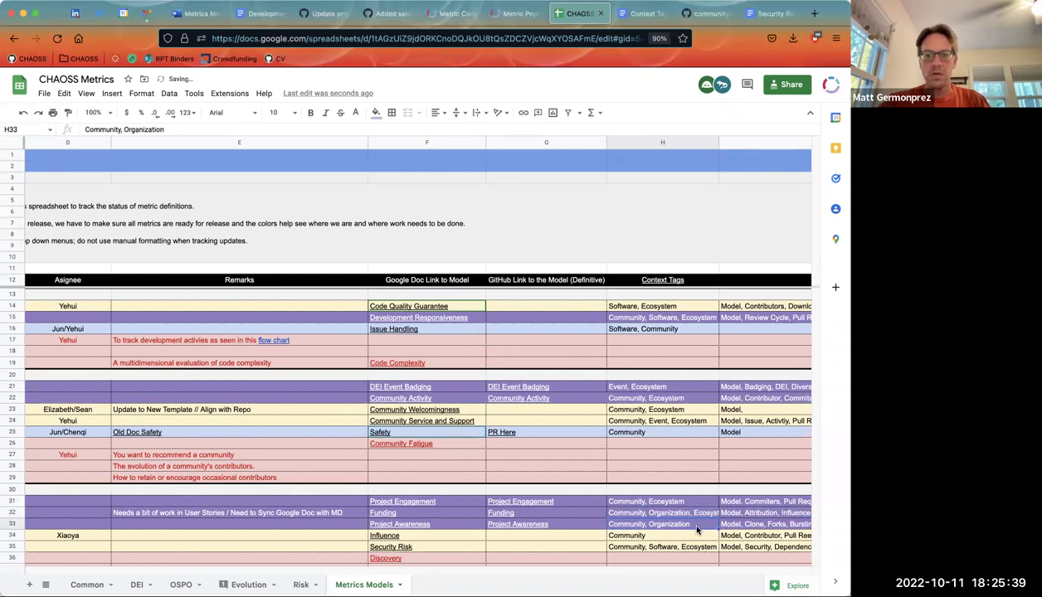
Append "Ecosystem" to the Project Awareness and Project Influence context tags, widening the Context Tags column to fit the longer entries
{"action": "double_click", "coordinate": [696, 525]}
{"action": "type", "text": ", Ecosystem"}
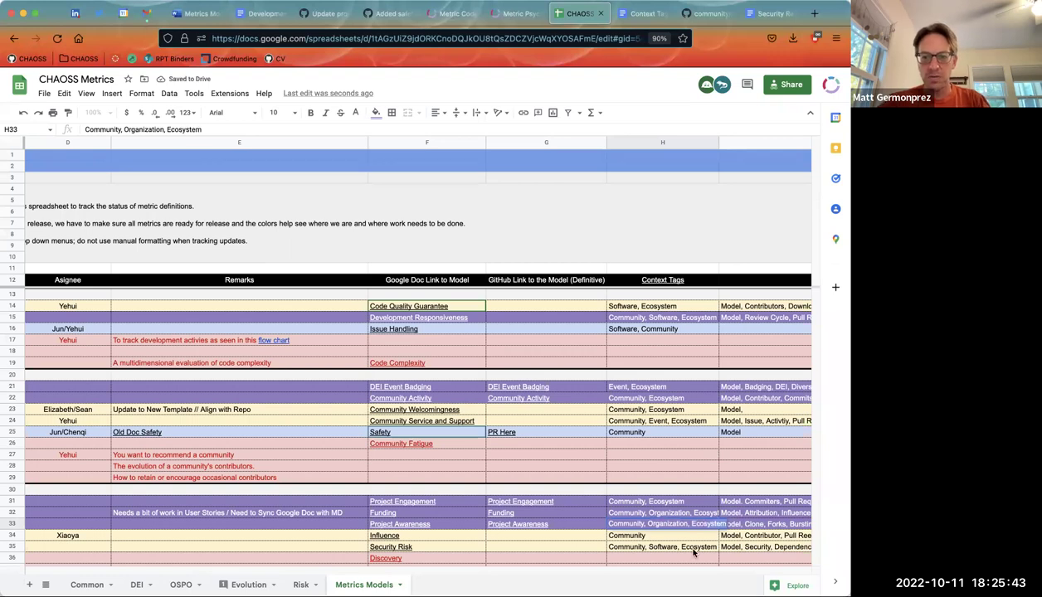
{"action": "key", "text": "Return"}
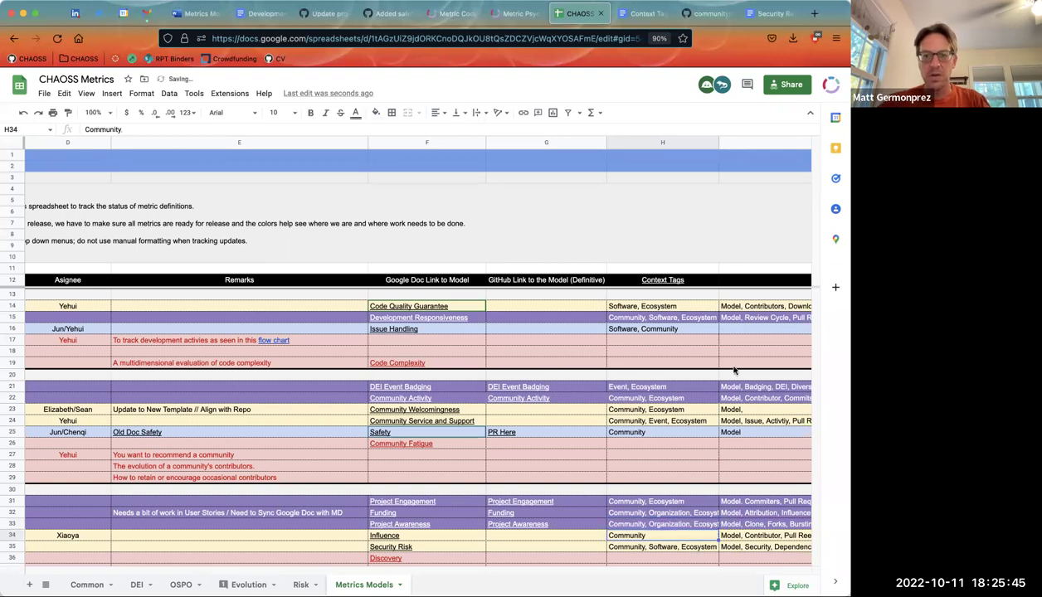
{"action": "left_click_drag", "start_coordinate": [719, 142], "coordinate": [731, 141]}
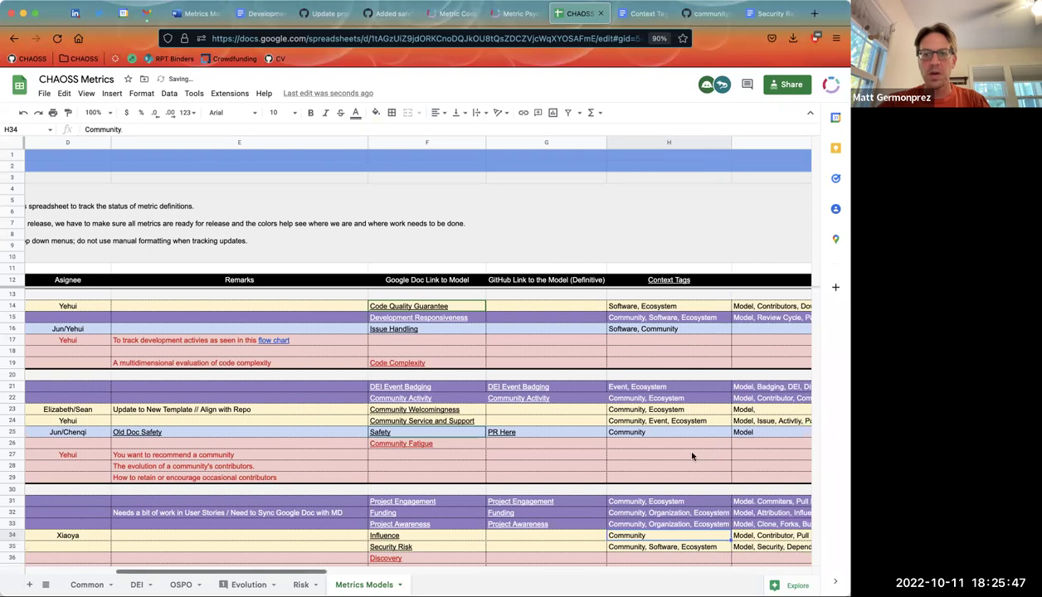
{"action": "scroll", "coordinate": [678, 443], "scroll_direction": "down", "scroll_amount": 3}
{"action": "type", "text": ", Ecosystem"}
{"action": "key", "text": "Return"}
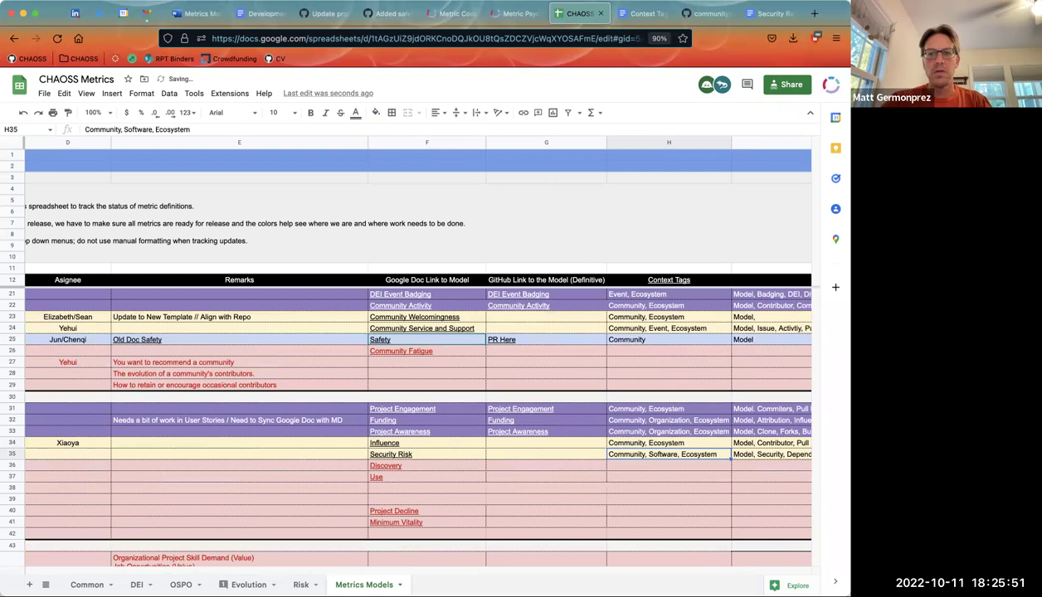
Review the context and keyword tags of the Community and Project models on the Metrics Models sheet
{"action": "scroll", "coordinate": [358, 369], "scroll_direction": "left", "scroll_amount": 5}
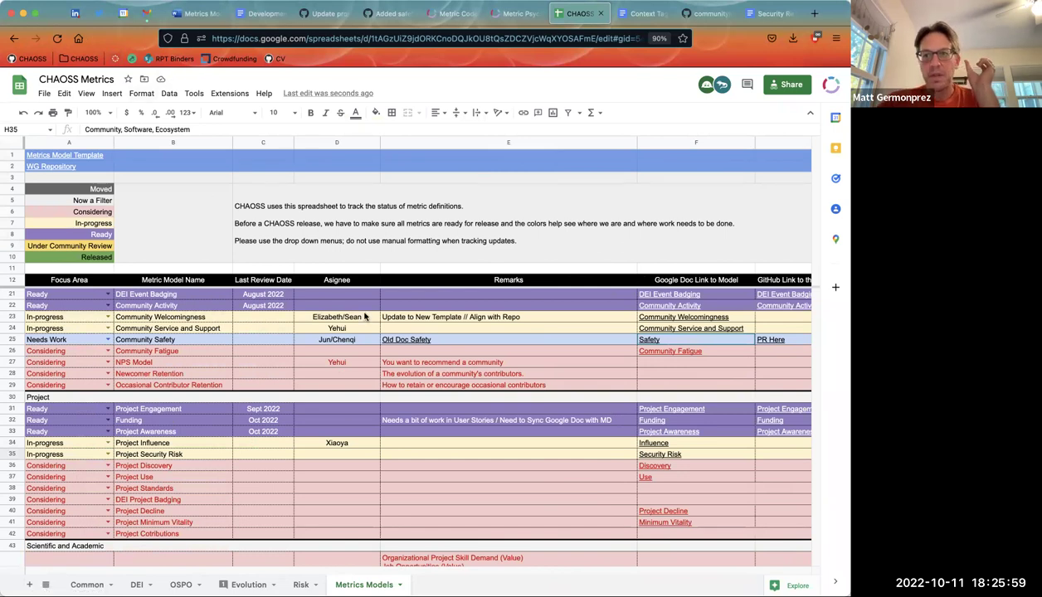
{"action": "scroll", "coordinate": [364, 317], "scroll_direction": "right", "scroll_amount": 5}
{"action": "scroll", "coordinate": [364, 317], "scroll_direction": "right", "scroll_amount": 5}
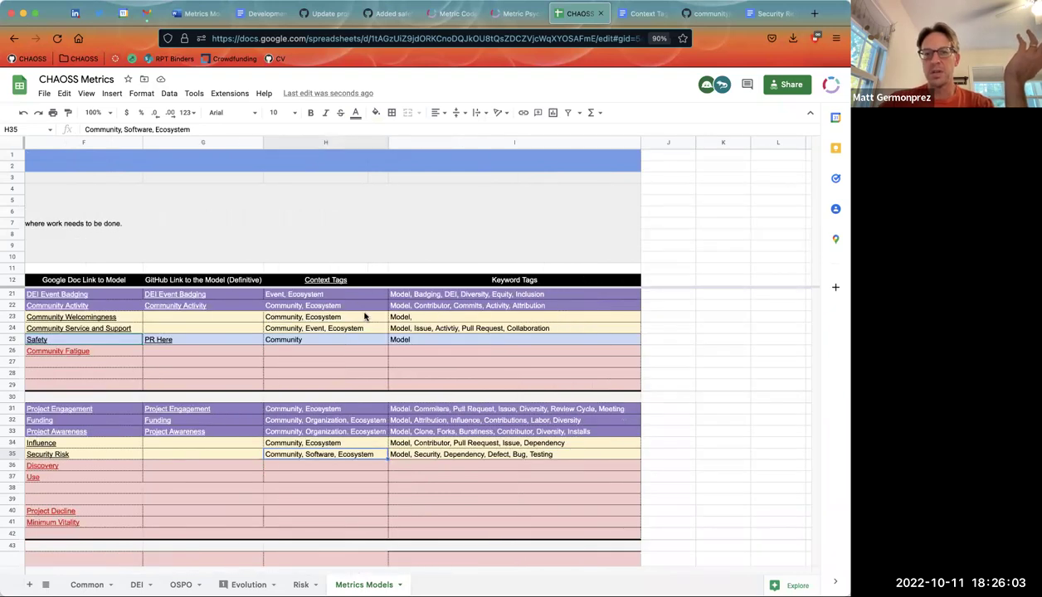
{"action": "scroll", "coordinate": [364, 317], "scroll_direction": "left", "scroll_amount": 5}
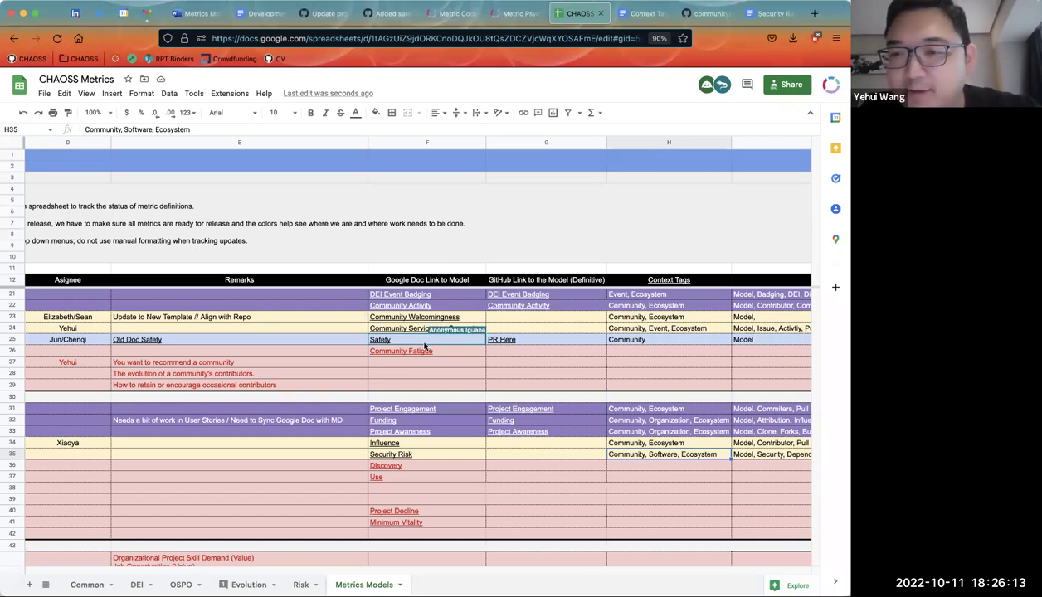
{"action": "scroll", "coordinate": [478, 358], "scroll_direction": "right", "scroll_amount": 10}
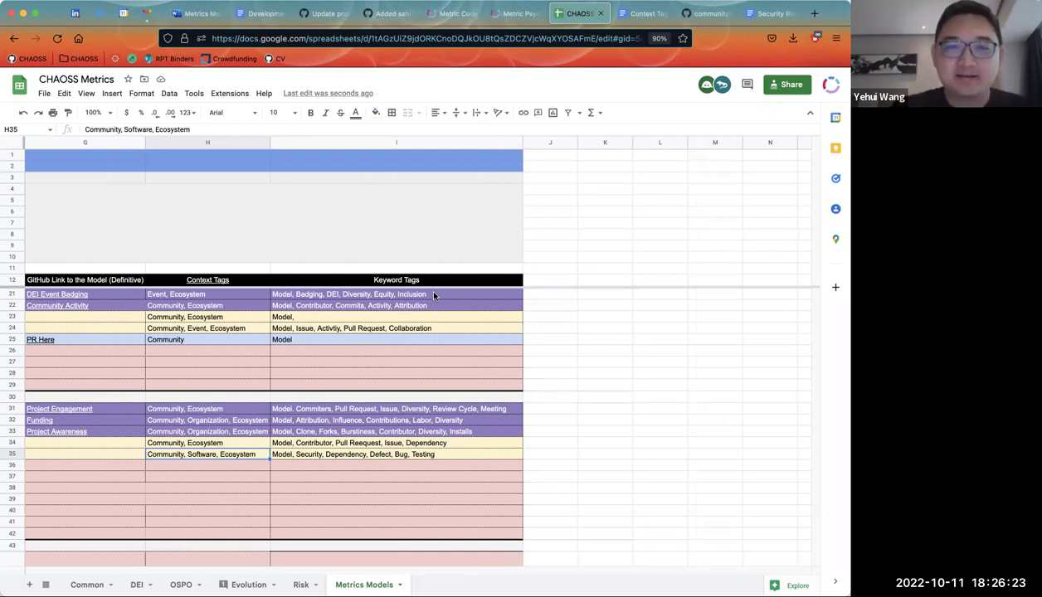
{"action": "left_click", "coordinate": [433, 295]}
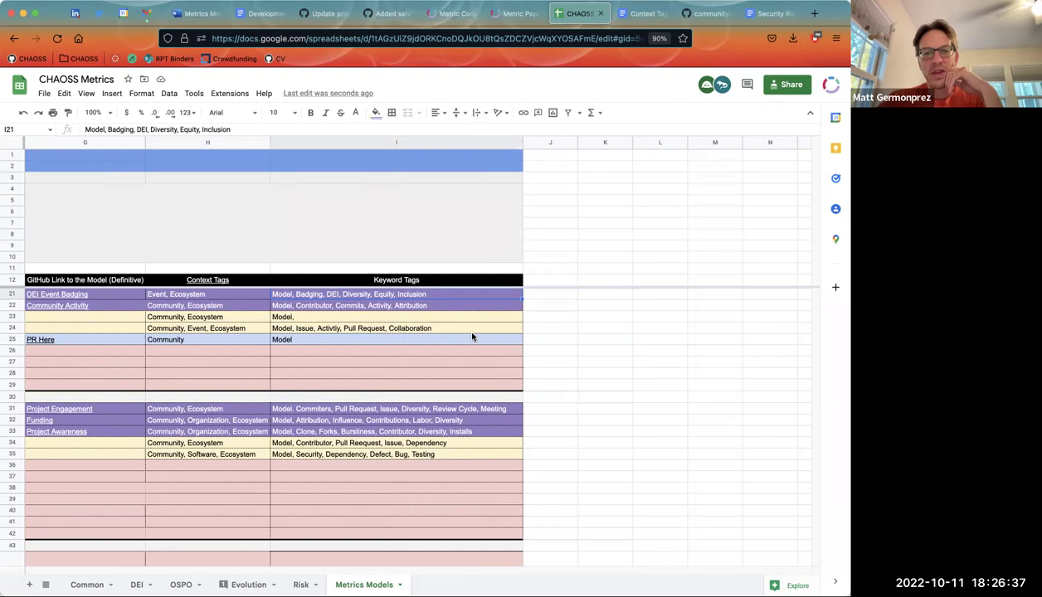
{"action": "left_click", "coordinate": [360, 445]}
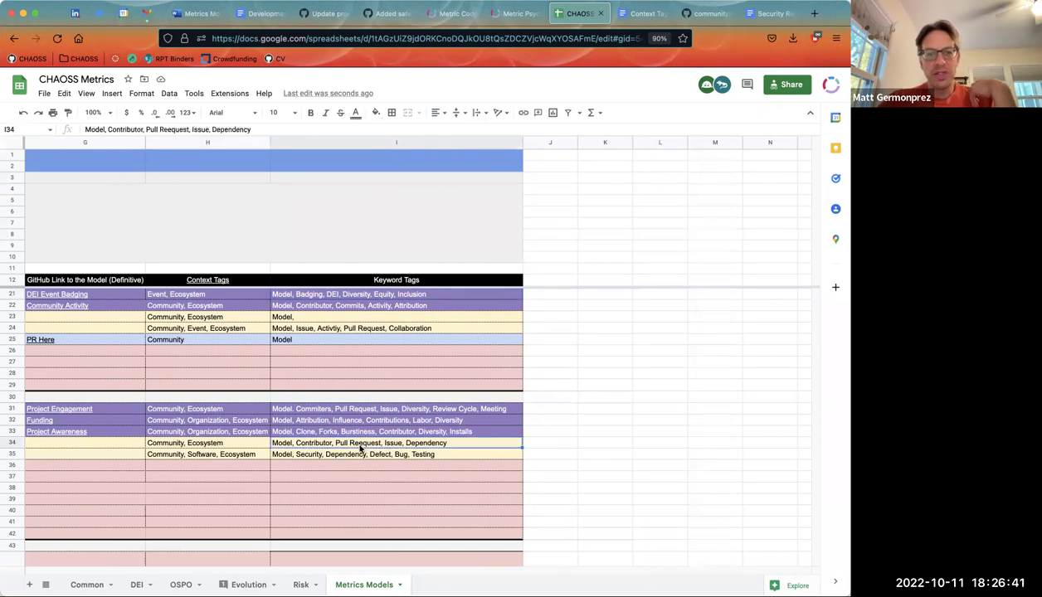
{"action": "left_click", "coordinate": [320, 430]}
{"action": "left_click", "coordinate": [344, 420]}
{"action": "left_click", "coordinate": [385, 413]}
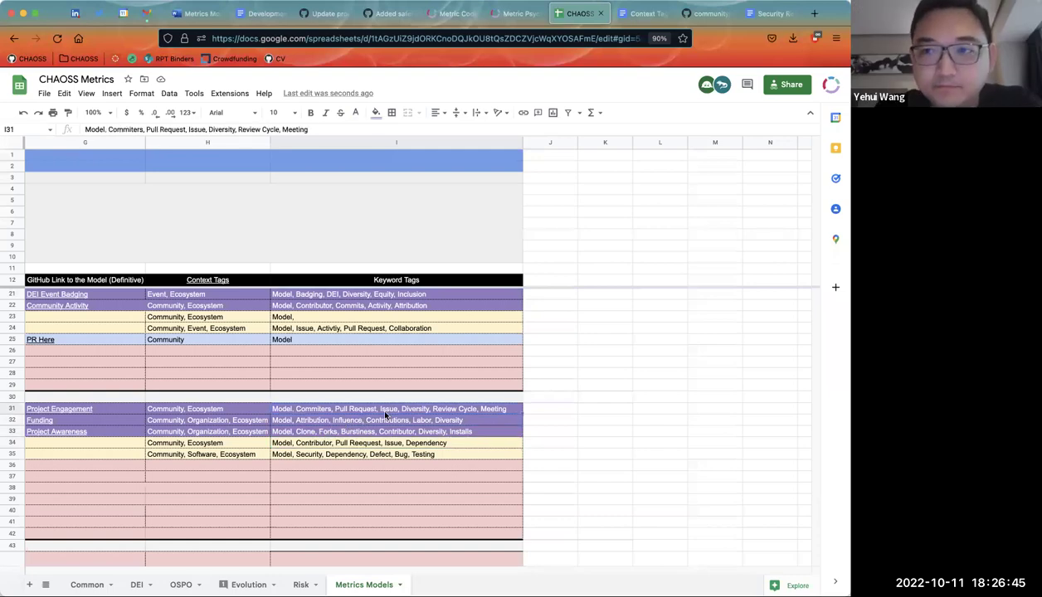
{"action": "scroll", "coordinate": [385, 412], "scroll_direction": "left", "scroll_amount": 10}
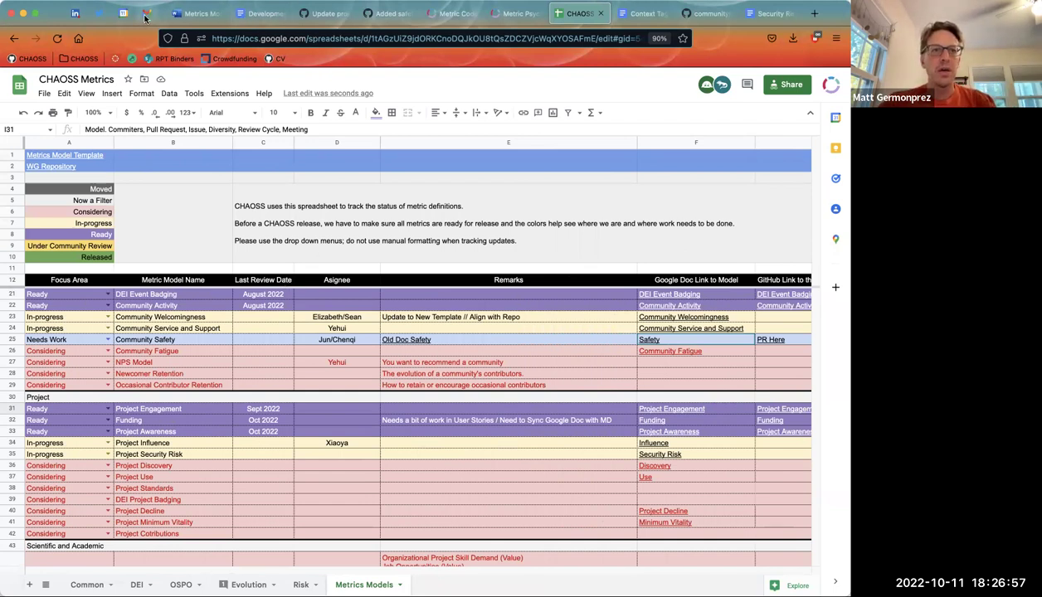
Switch to the Metrics Models WG notes in Word and highlight the "New Metric Model (or advancing an older one)" agenda item
{"action": "left_click", "coordinate": [200, 10]}
{"action": "scroll", "coordinate": [349, 325], "scroll_direction": "down", "scroll_amount": 2}
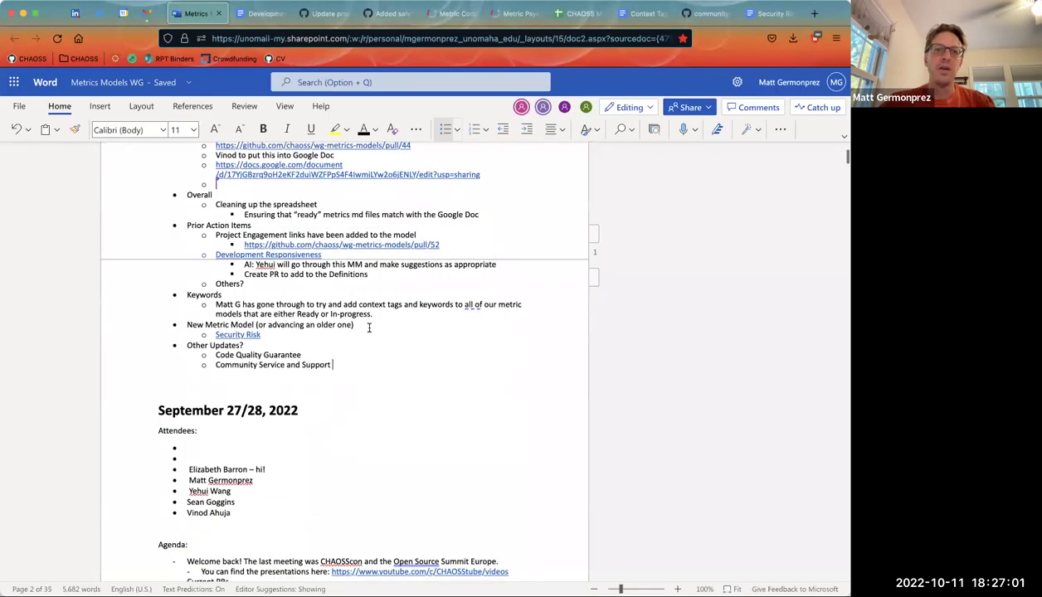
{"action": "left_click_drag", "start_coordinate": [342, 326], "coordinate": [171, 325]}
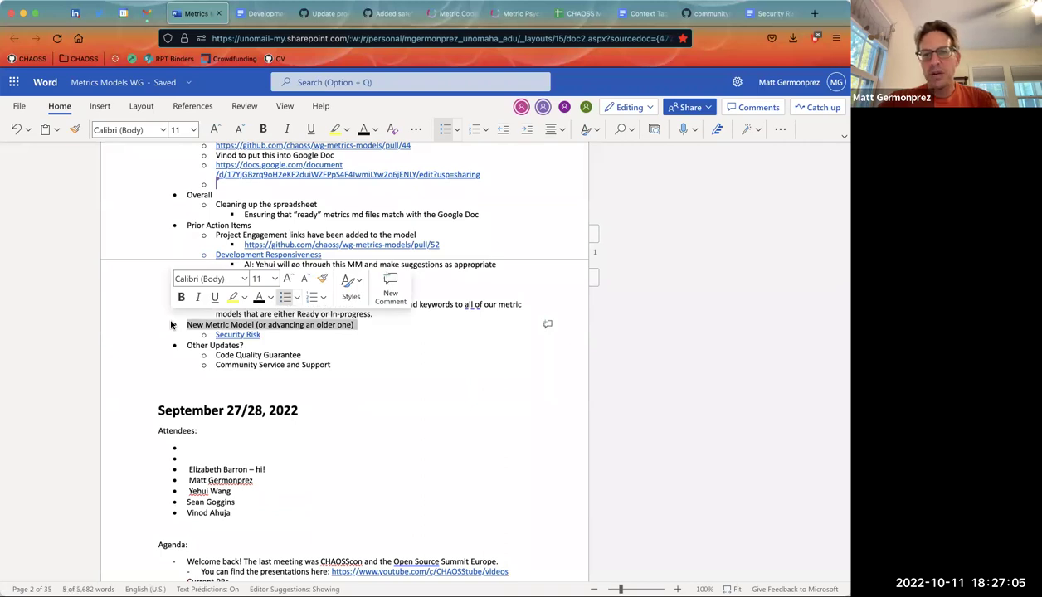
Return to the CHAOSS Metrics spreadsheet, review the Considering and In-progress models across all focus areas, and select Project Security Risk
{"action": "left_click", "coordinate": [569, 13]}
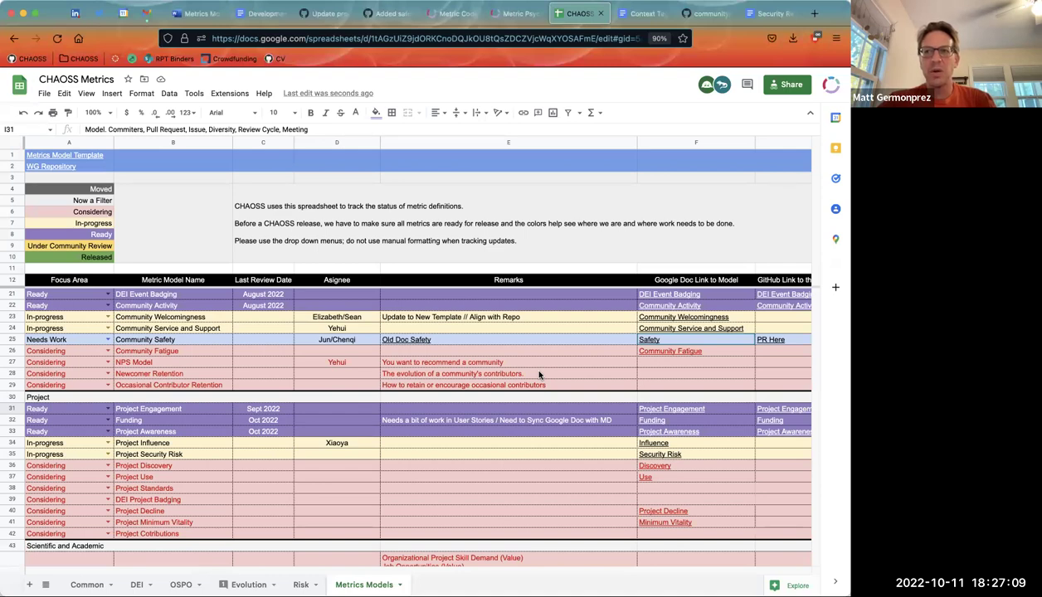
{"action": "scroll", "coordinate": [538, 375], "scroll_direction": "down", "scroll_amount": 1}
{"action": "scroll", "coordinate": [539, 375], "scroll_direction": "up", "scroll_amount": 1}
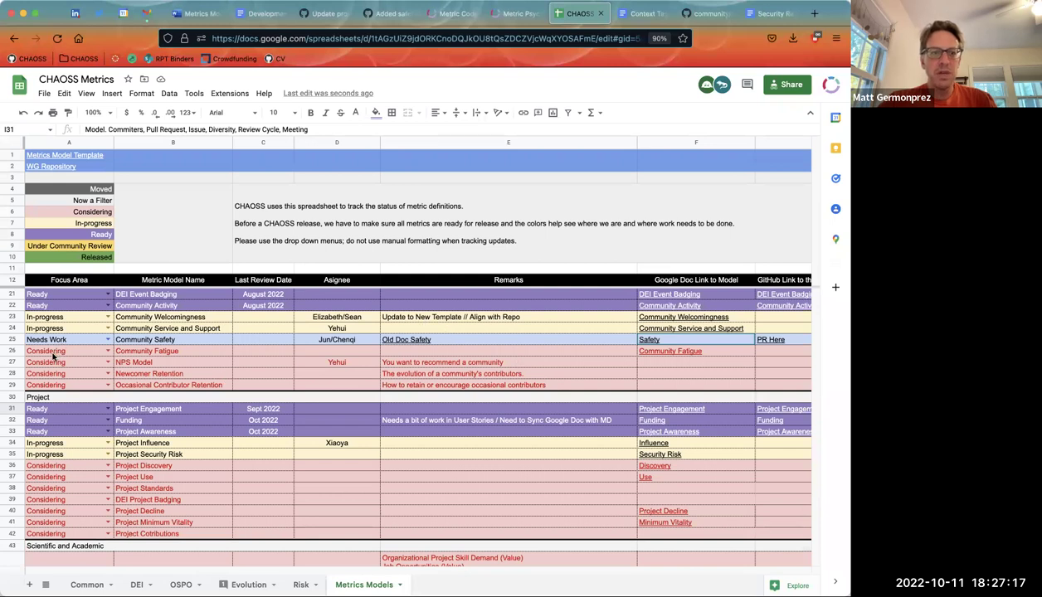
{"action": "scroll", "coordinate": [51, 390], "scroll_direction": "down", "scroll_amount": 1}
{"action": "scroll", "coordinate": [50, 386], "scroll_direction": "down", "scroll_amount": 1}
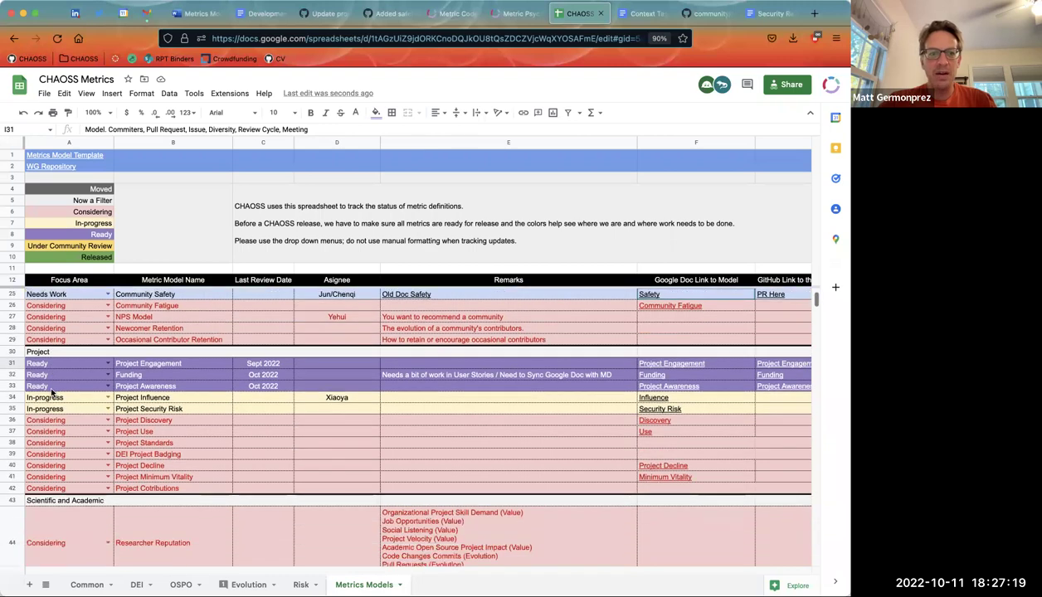
{"action": "scroll", "coordinate": [54, 435], "scroll_direction": "down", "scroll_amount": 1}
{"action": "scroll", "coordinate": [55, 424], "scroll_direction": "down", "scroll_amount": 1}
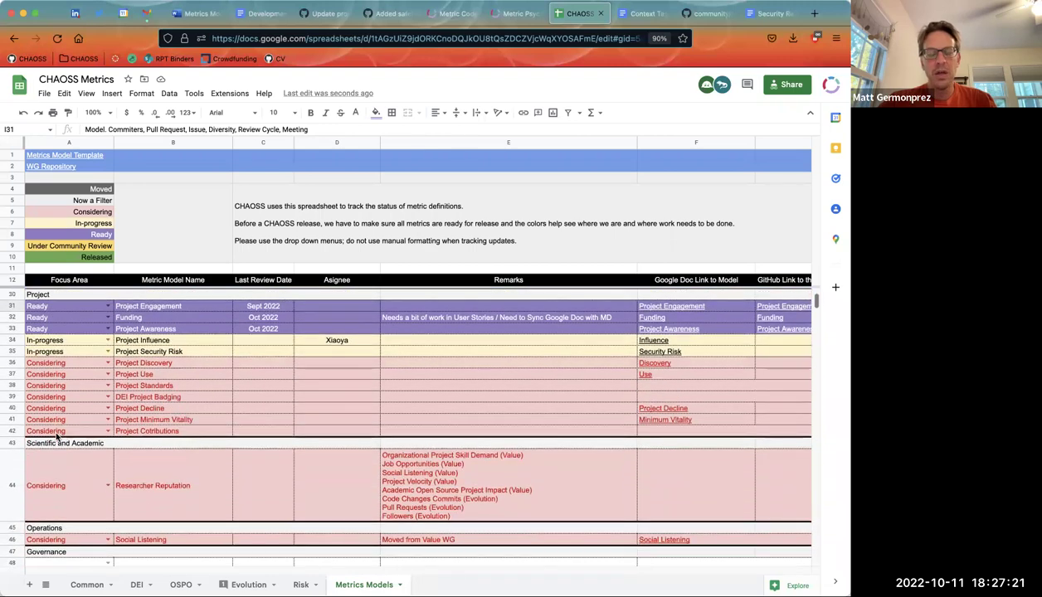
{"action": "scroll", "coordinate": [55, 428], "scroll_direction": "up", "scroll_amount": 8}
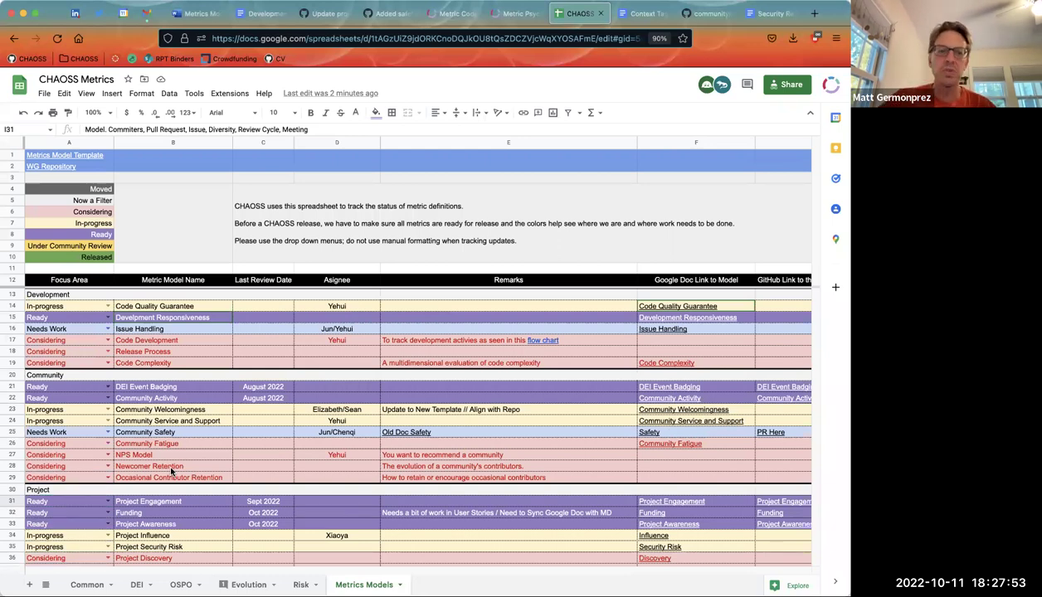
{"action": "scroll", "coordinate": [171, 472], "scroll_direction": "down", "scroll_amount": 2}
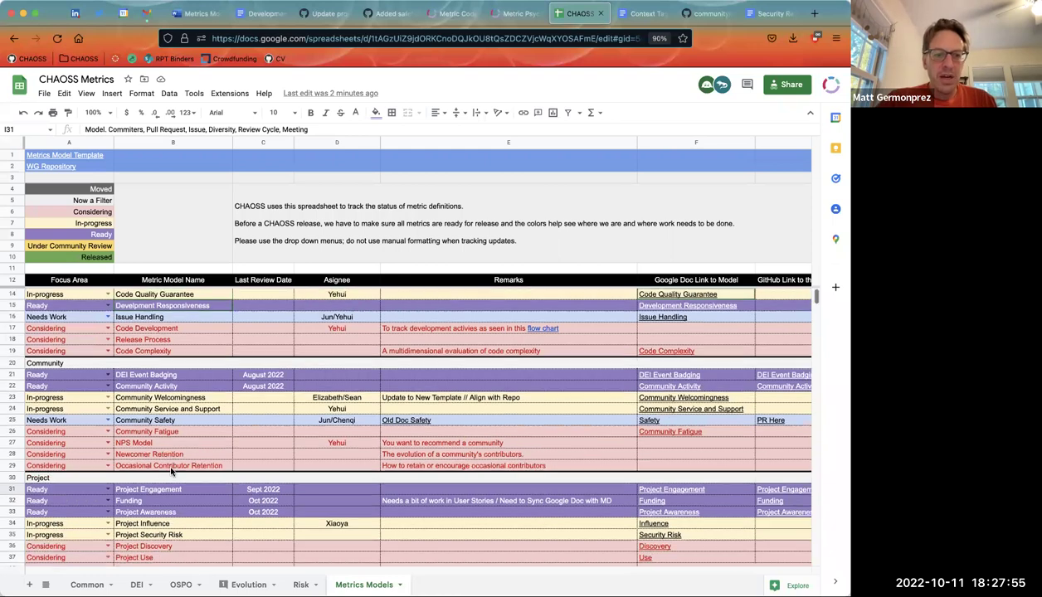
{"action": "left_click", "coordinate": [179, 514]}
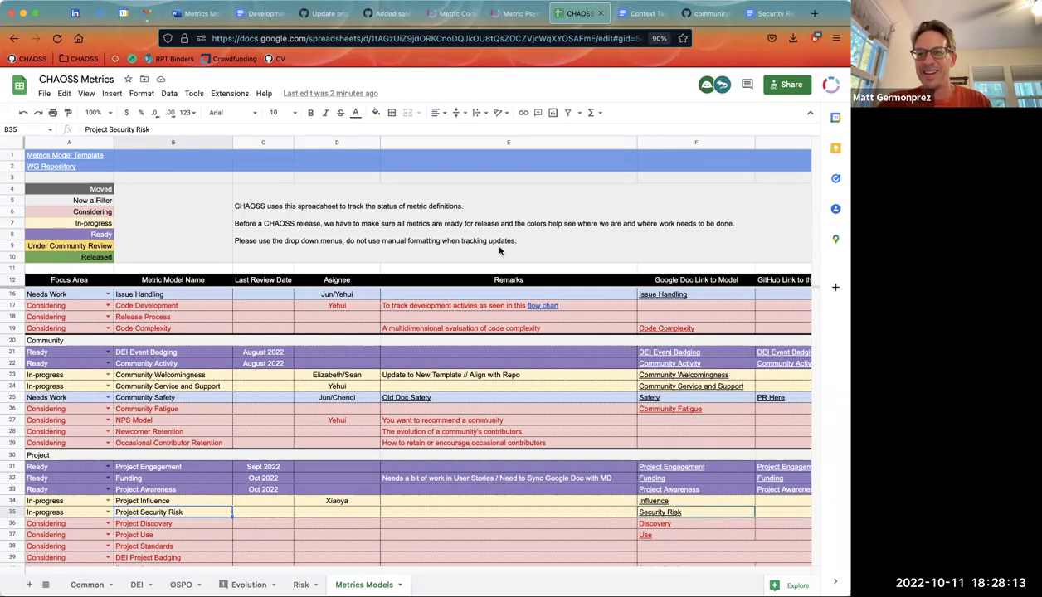
Check the Security Risk agenda item, open the Security Risks Google Doc at 125% zoom and read its user stories and metrics
{"action": "left_click", "coordinate": [751, 15]}
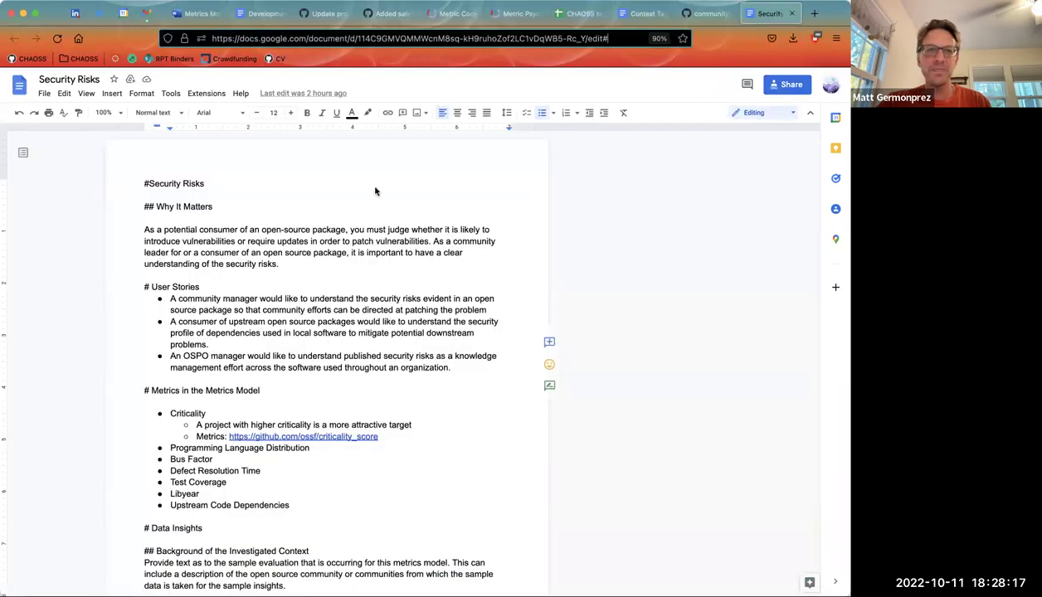
{"action": "left_click", "coordinate": [197, 13]}
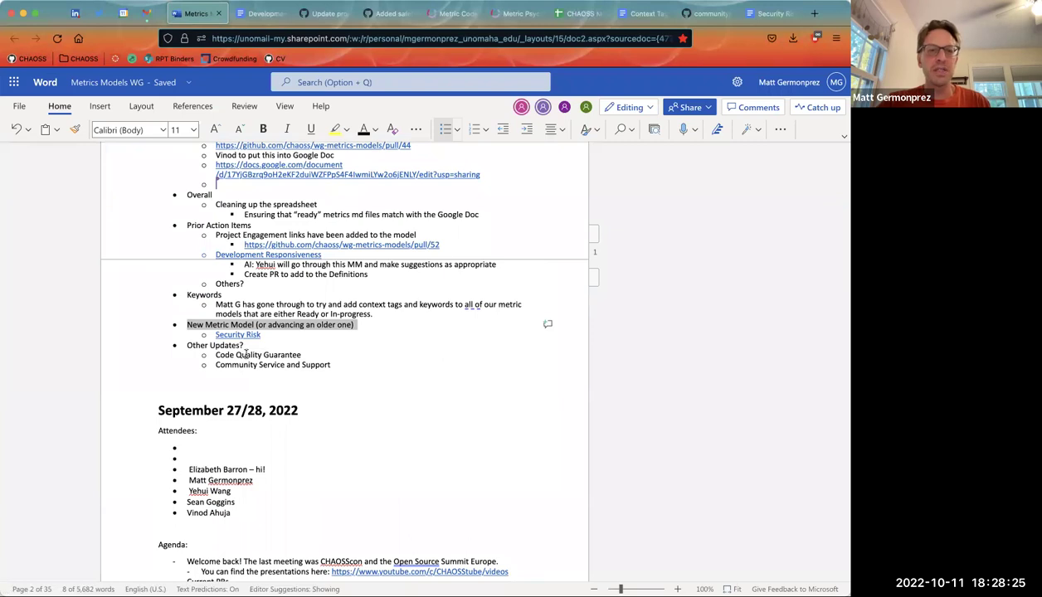
{"action": "left_click", "coordinate": [767, 14]}
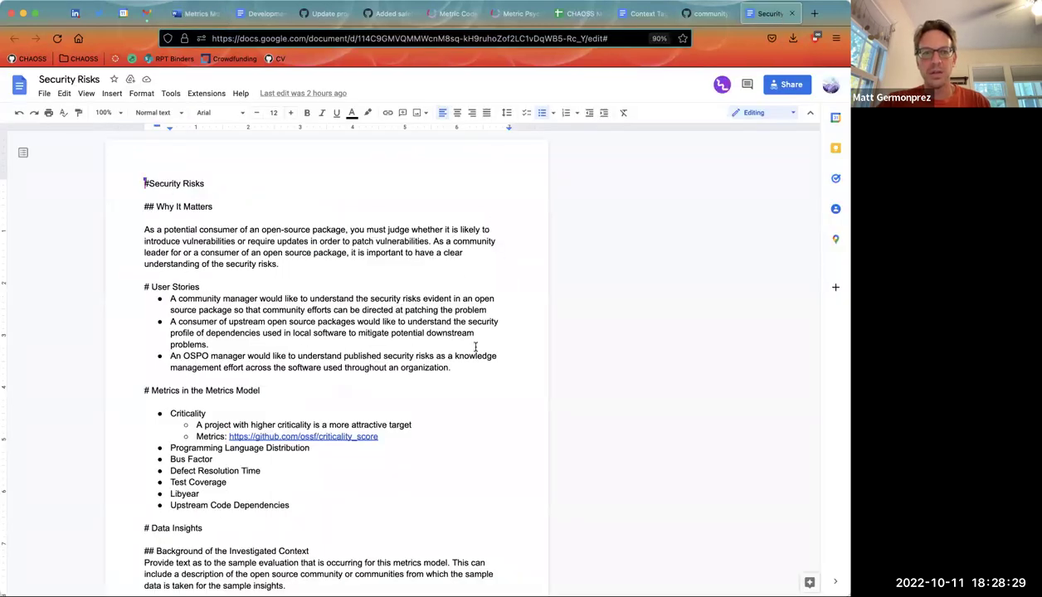
{"action": "scroll", "coordinate": [475, 347], "scroll_direction": "down", "scroll_amount": 1}
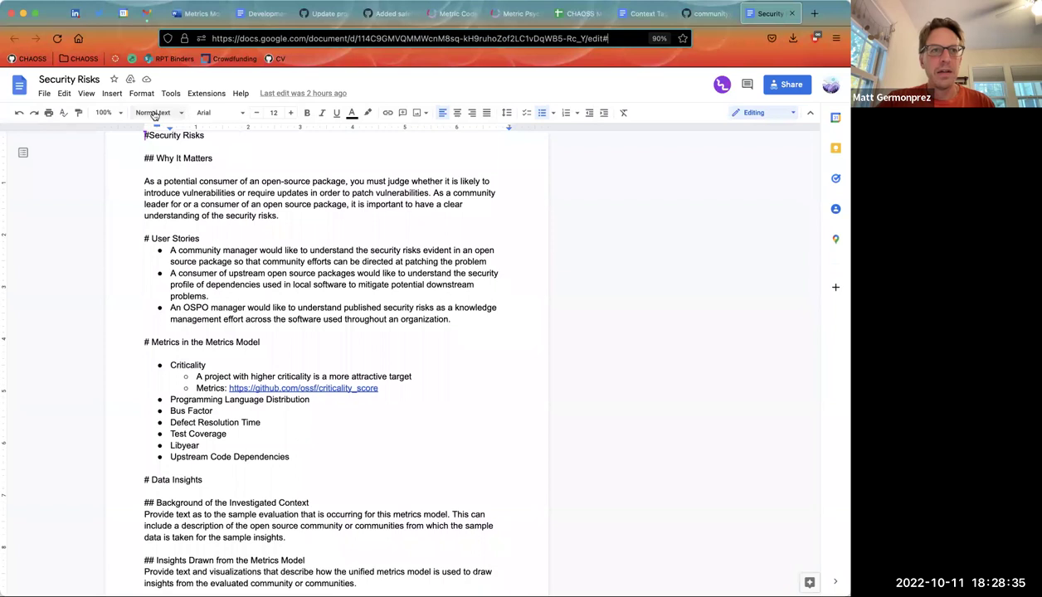
{"action": "left_click", "coordinate": [105, 112]}
{"action": "left_click", "coordinate": [111, 227]}
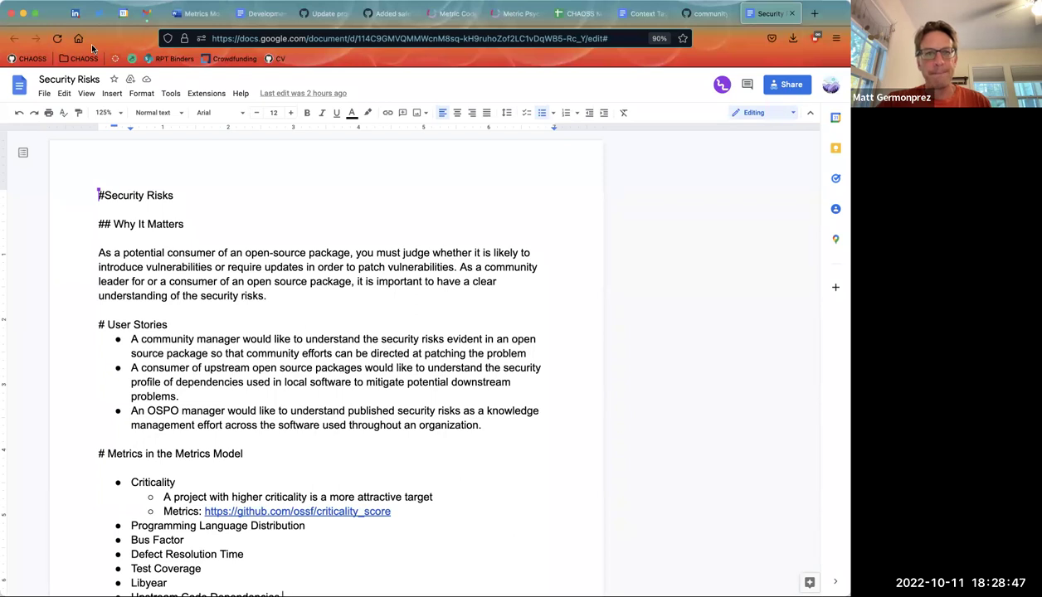
{"action": "scroll", "coordinate": [261, 335], "scroll_direction": "down", "scroll_amount": 1}
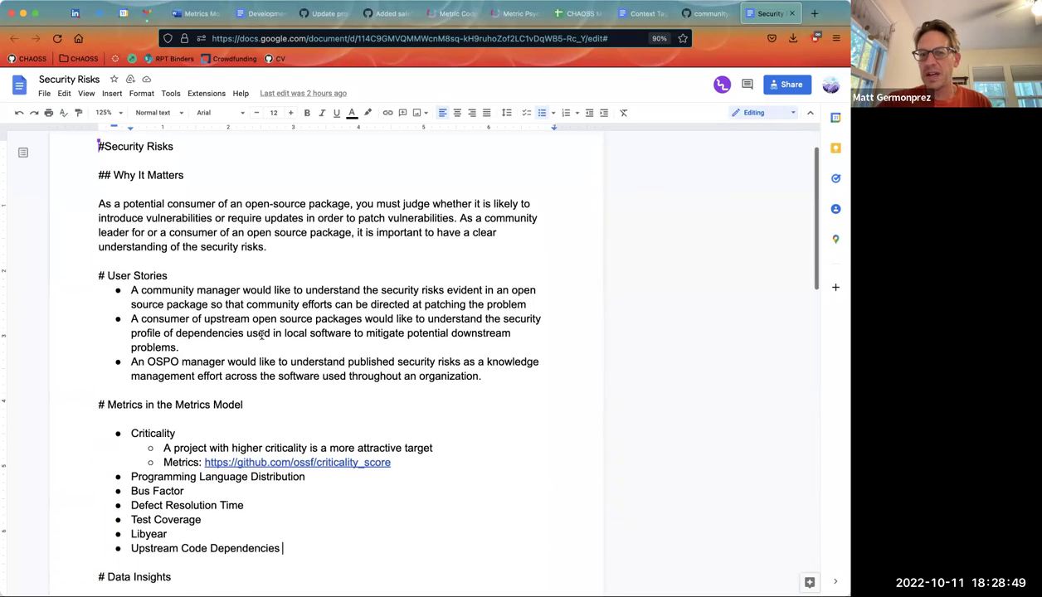
{"action": "scroll", "coordinate": [261, 335], "scroll_direction": "down", "scroll_amount": 1}
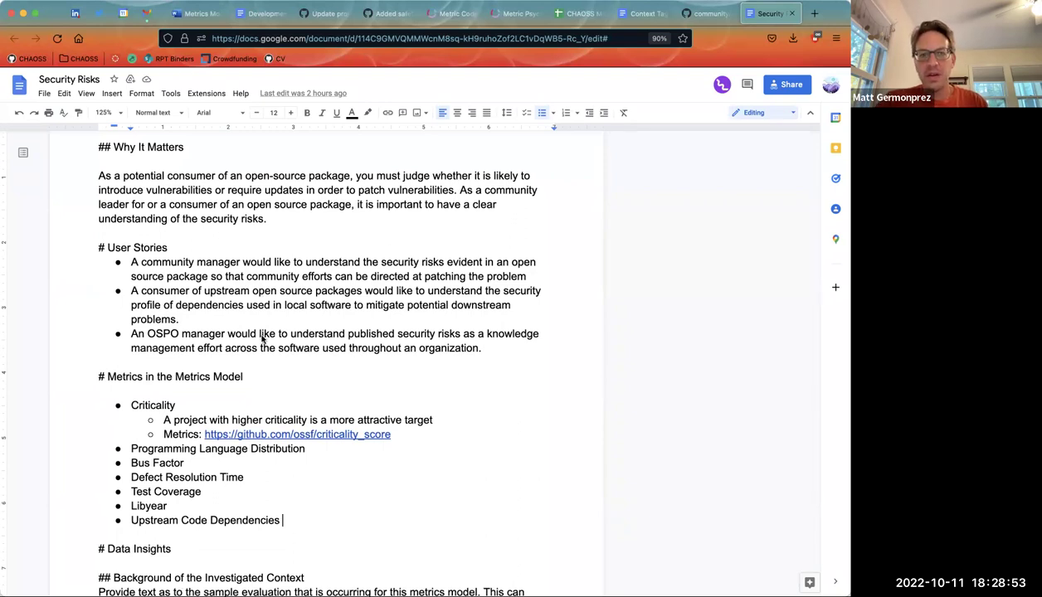
Reread the Why It Matters and User Stories sections of the Security Risks document
{"action": "scroll", "coordinate": [187, 190], "scroll_direction": "up", "scroll_amount": 2}
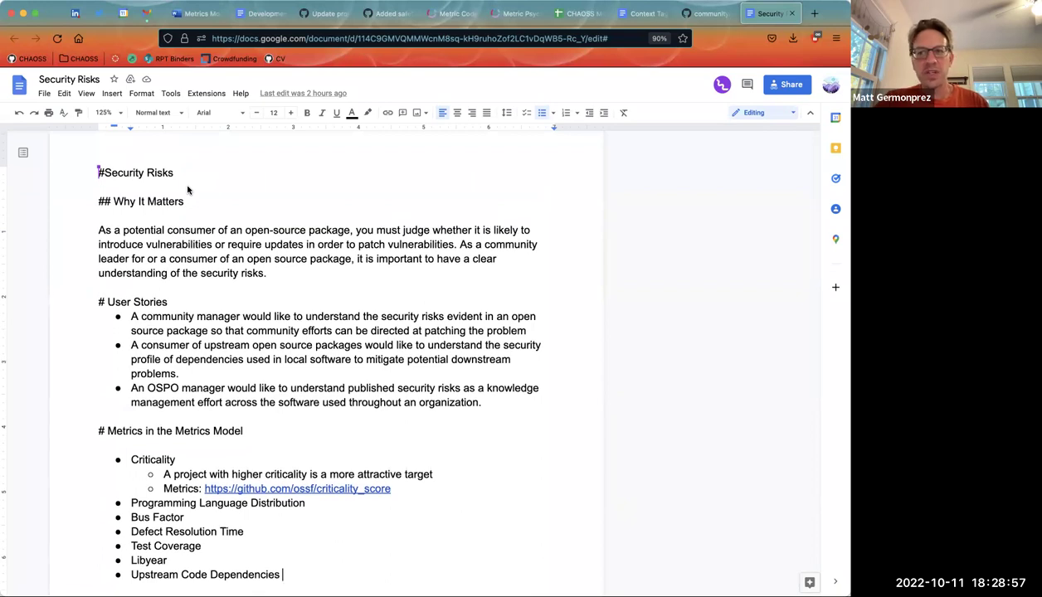
{"action": "left_click", "coordinate": [169, 302]}
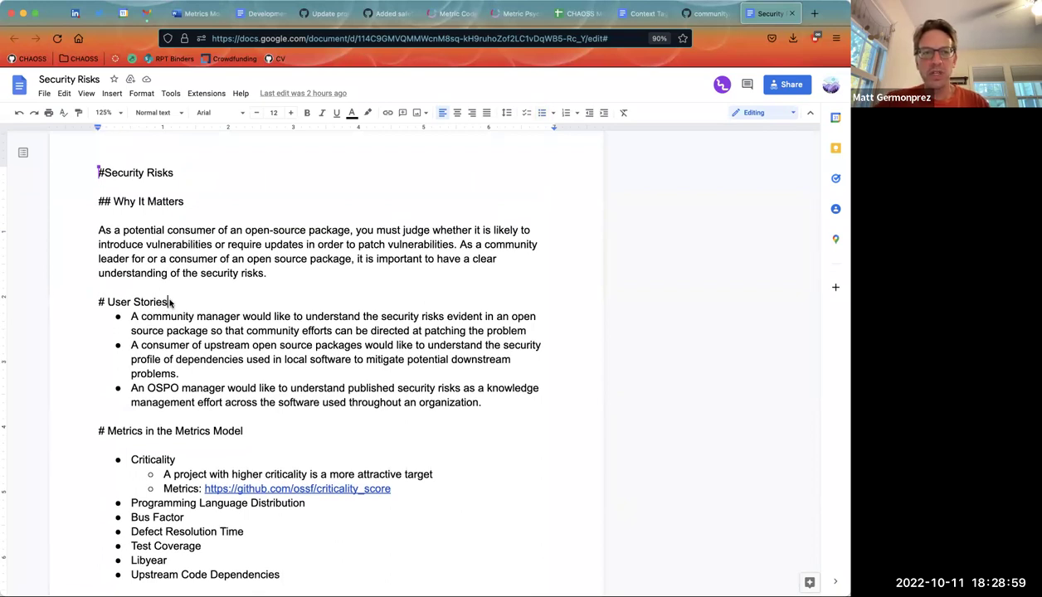
{"action": "left_click_drag", "start_coordinate": [169, 302], "coordinate": [96, 306]}
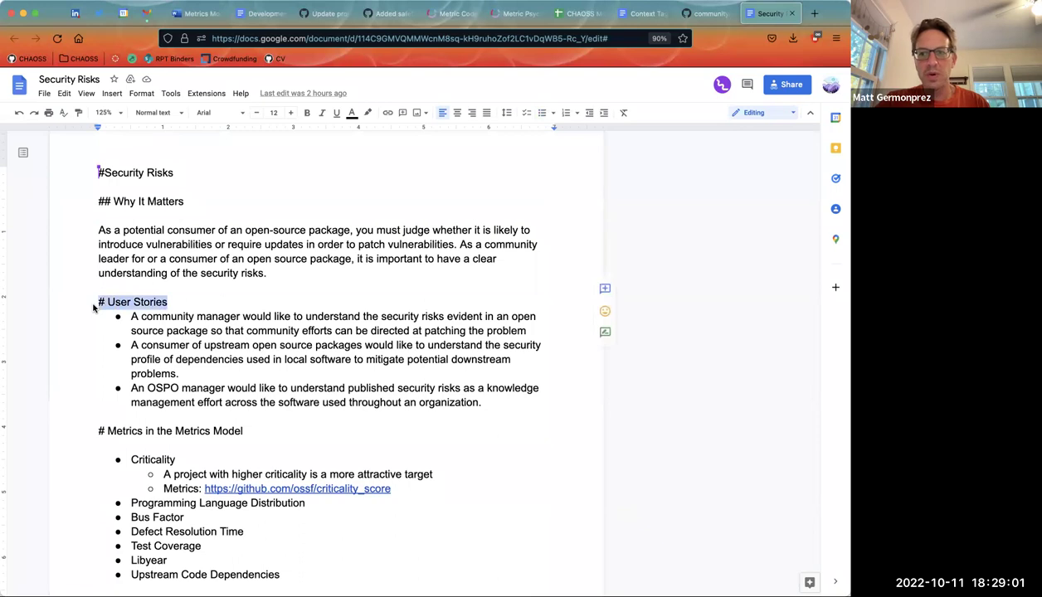
{"action": "left_click", "coordinate": [160, 344]}
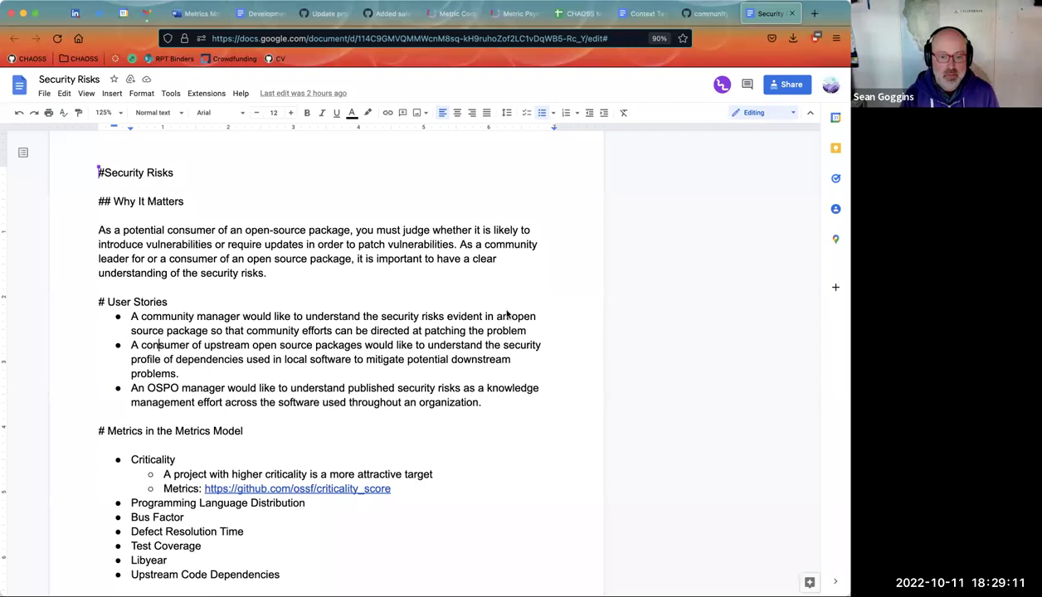
{"action": "scroll", "coordinate": [348, 424], "scroll_direction": "down", "scroll_amount": 1}
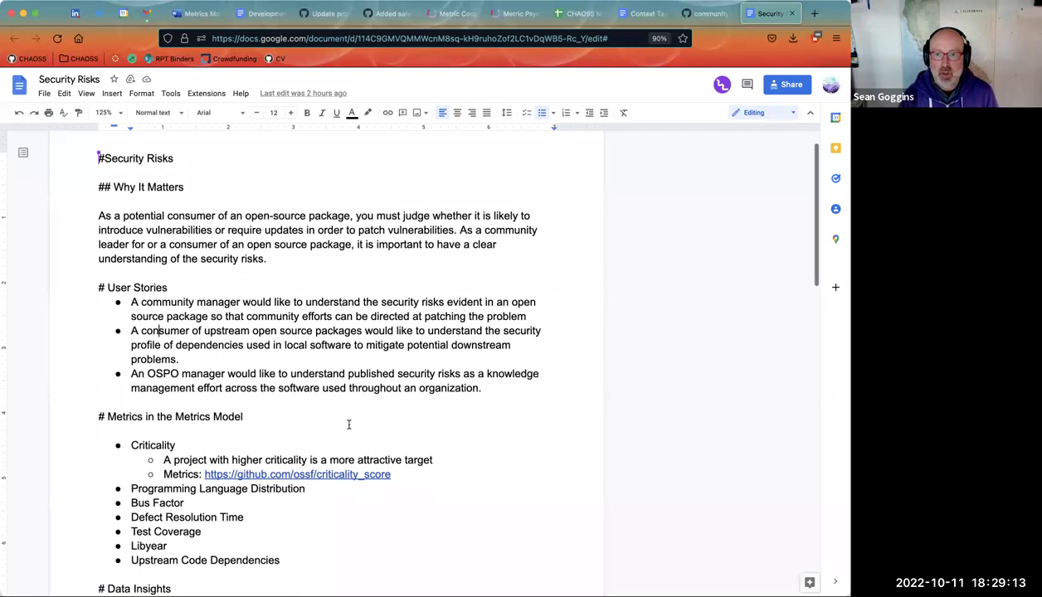
Add a fourth bullet under User Stories, after the OSPO manager story, beginning "As an organizational member,"
{"action": "left_click", "coordinate": [484, 380]}
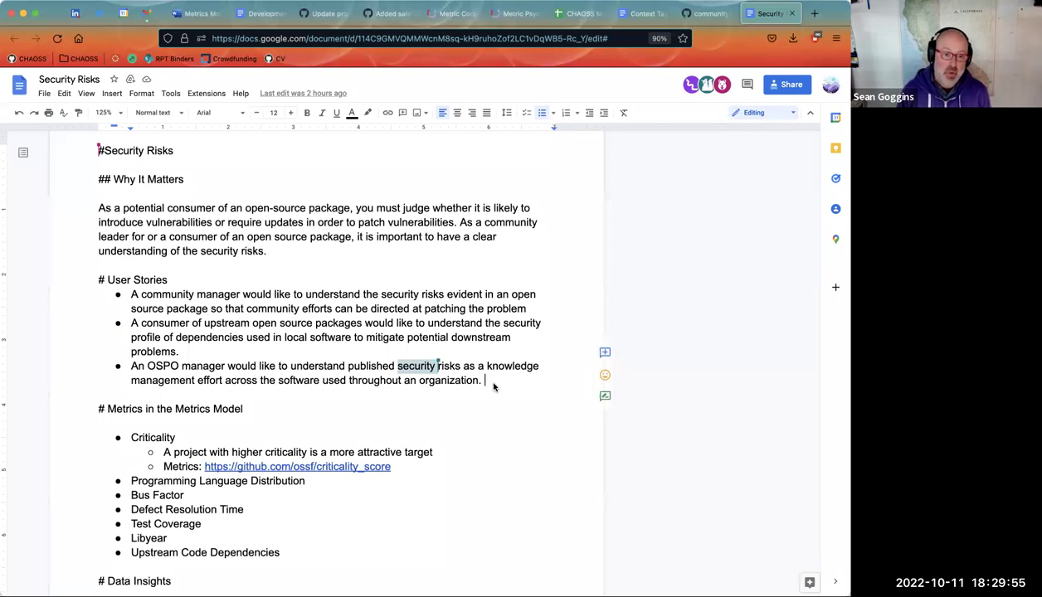
{"action": "key", "text": "Return"}
{"action": "type", "text": "As"}
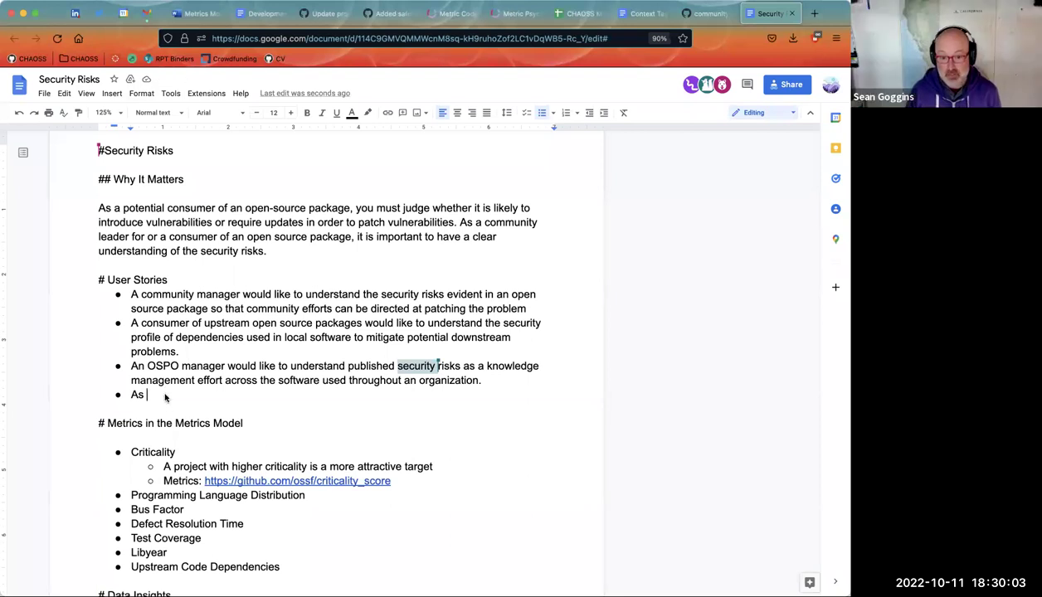
{"action": "type", "text": "a"}
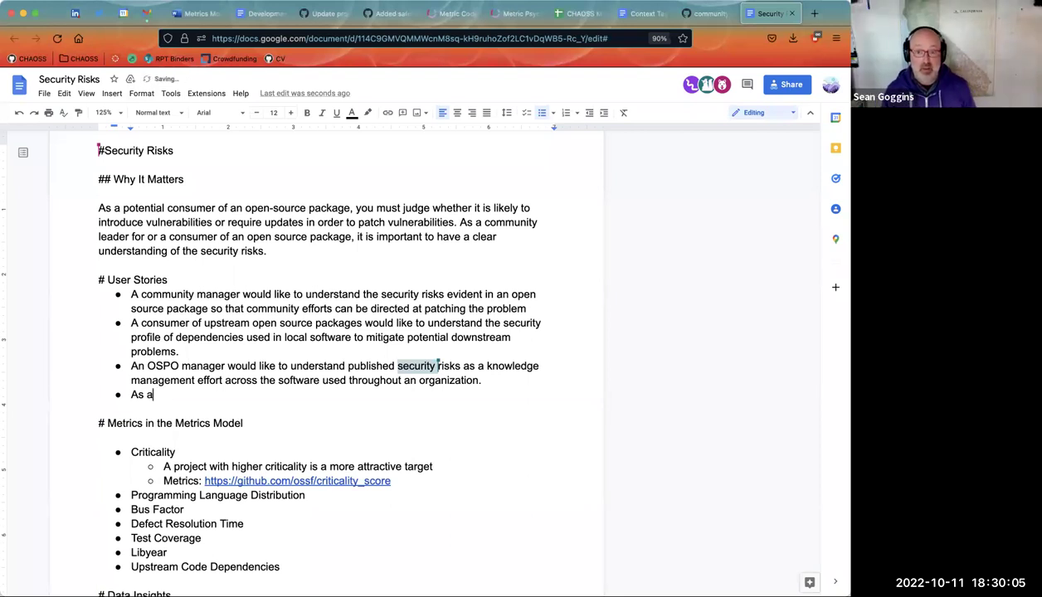
{"action": "key", "text": "BackSpace"}
{"action": "type", "text": "n organization"}
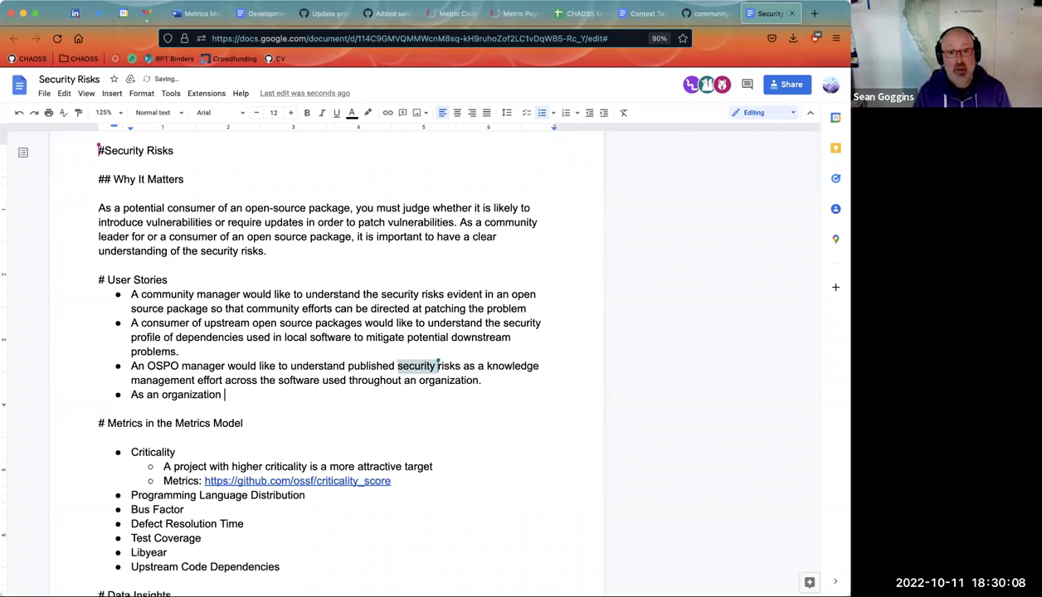
{"action": "key", "text": "BackSpace"}
{"action": "type", "text": "al meme"}
{"action": "key", "text": "BackSpace"}
{"action": "type", "text": "ber, may"}
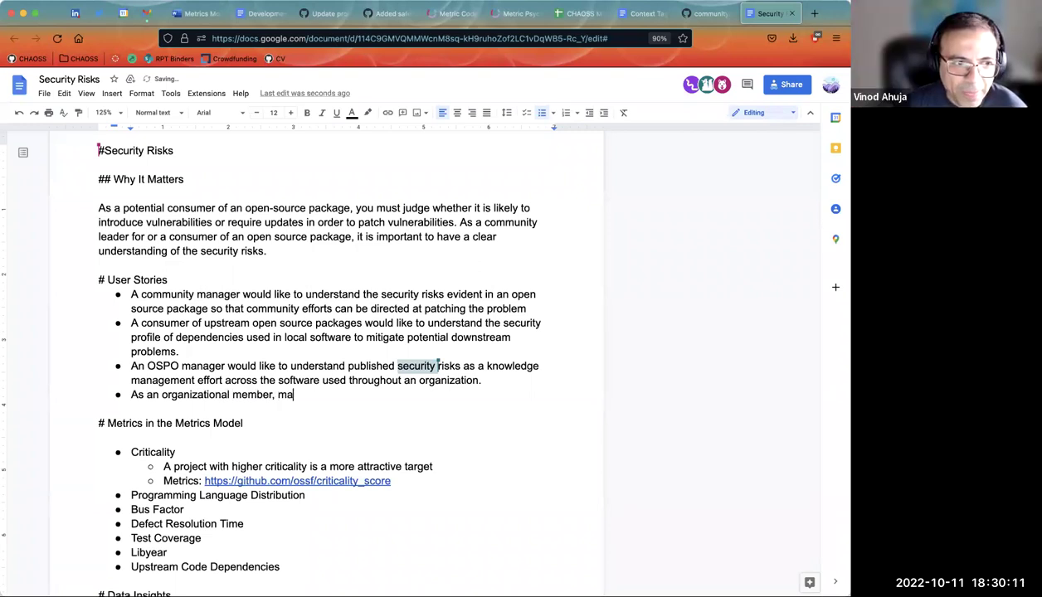
Continue the organizational member story with "many people need to be responsible for"
{"action": "key", "text": "BackSpace"}
{"action": "key", "text": "BackSpace"}
{"action": "type", "text": "any peop"}
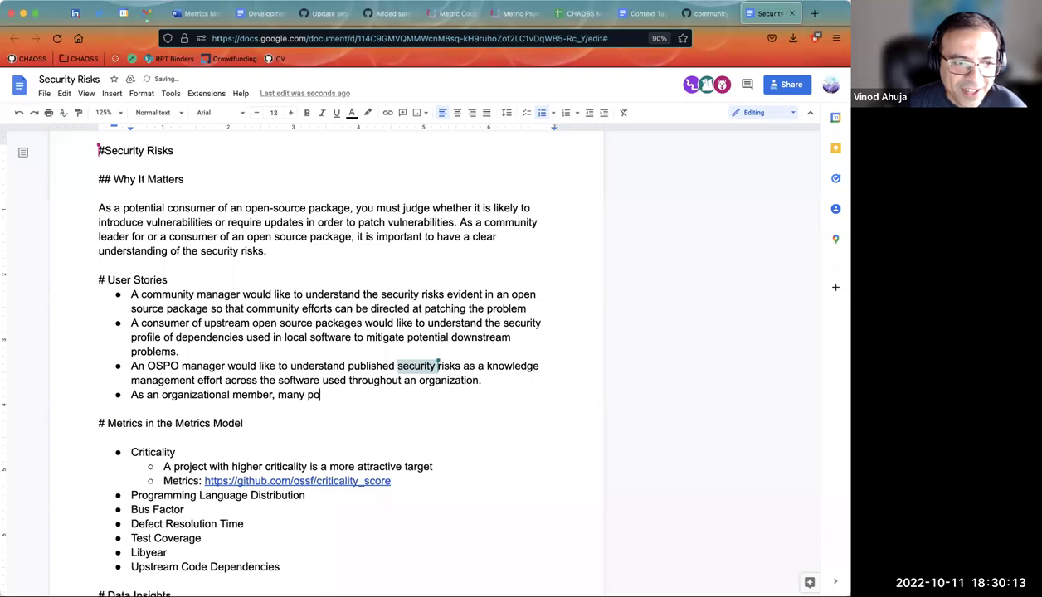
{"action": "type", "text": "le a"}
{"action": "key", "text": "BackSpace"}
{"action": "type", "text": "e"}
{"action": "key", "text": "BackSpace"}
{"action": "type", "text": "need to "}
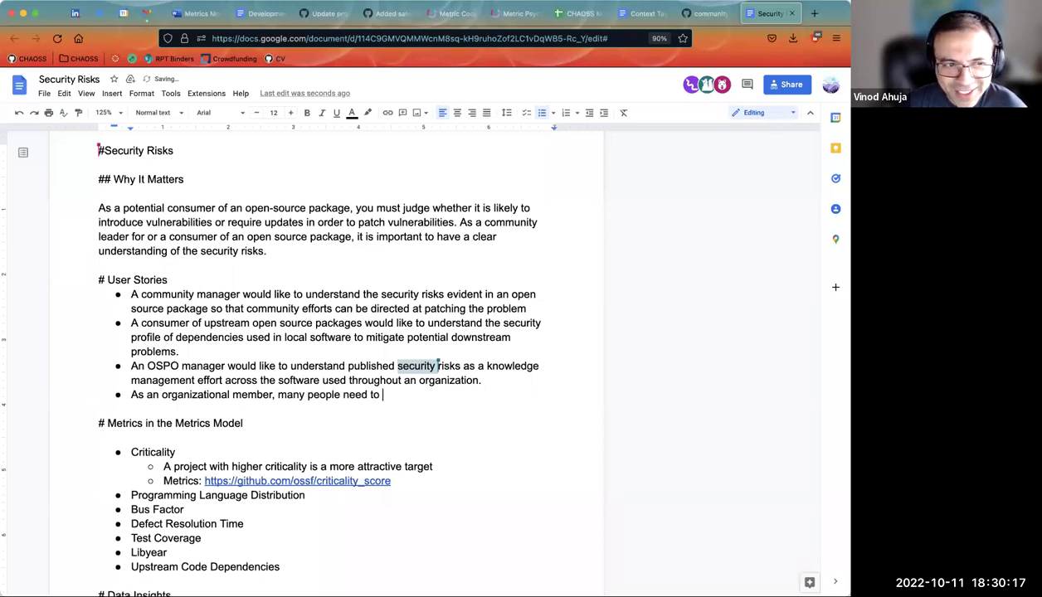
{"action": "type", "text": "be respo"}
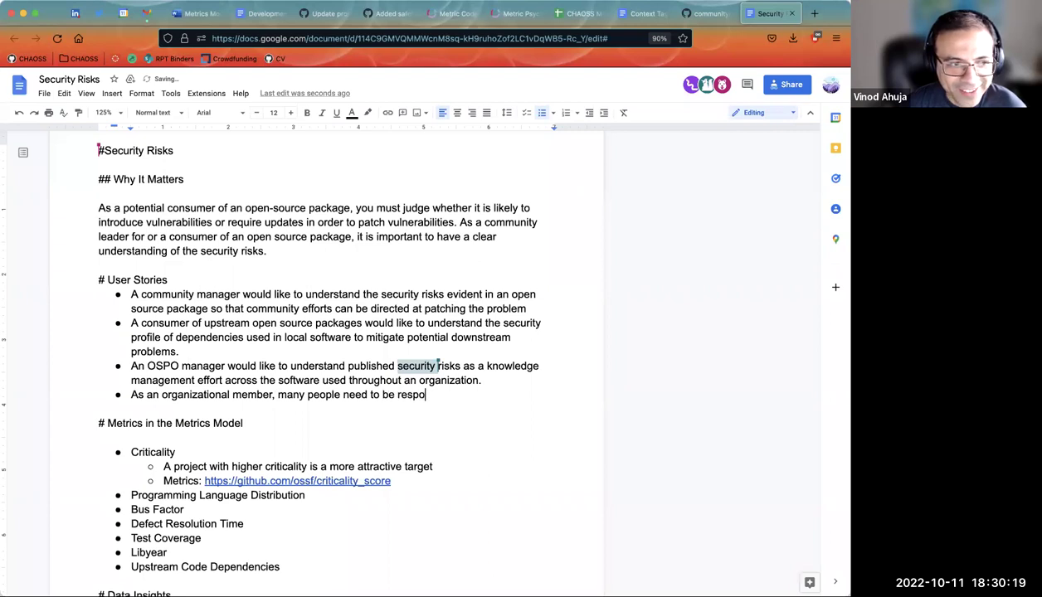
{"action": "type", "text": "nsible for"}
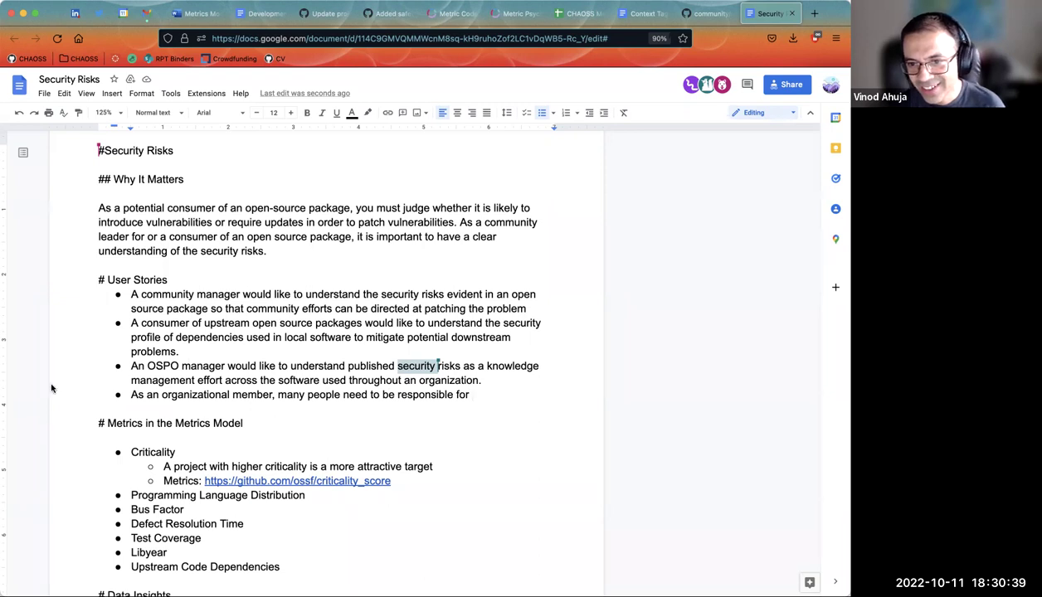
Change the document's main heading to "#Software Security Risks"
{"action": "left_click", "coordinate": [147, 191]}
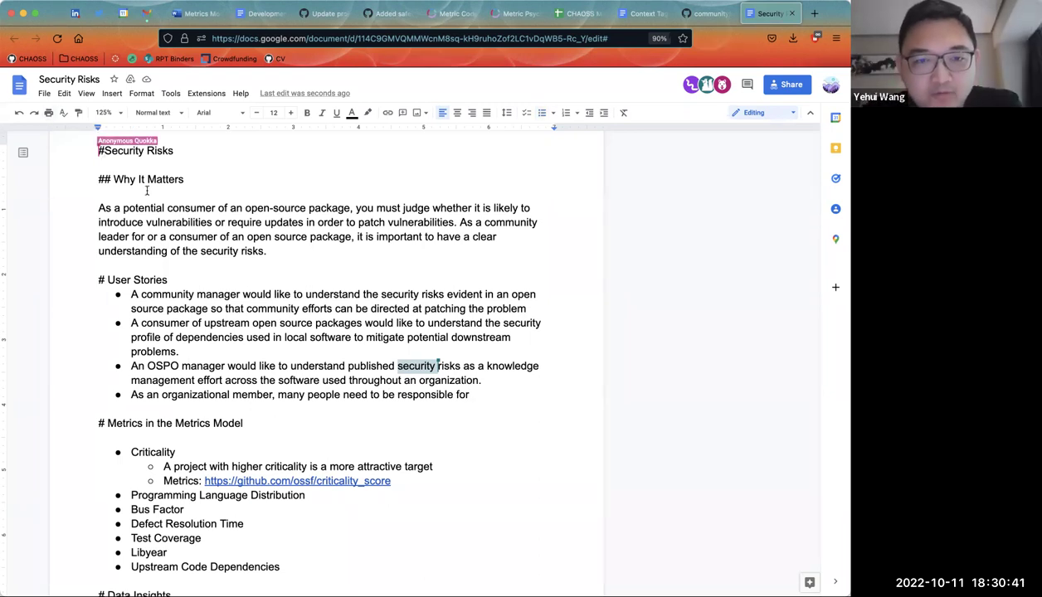
{"action": "type", "text": "are"}
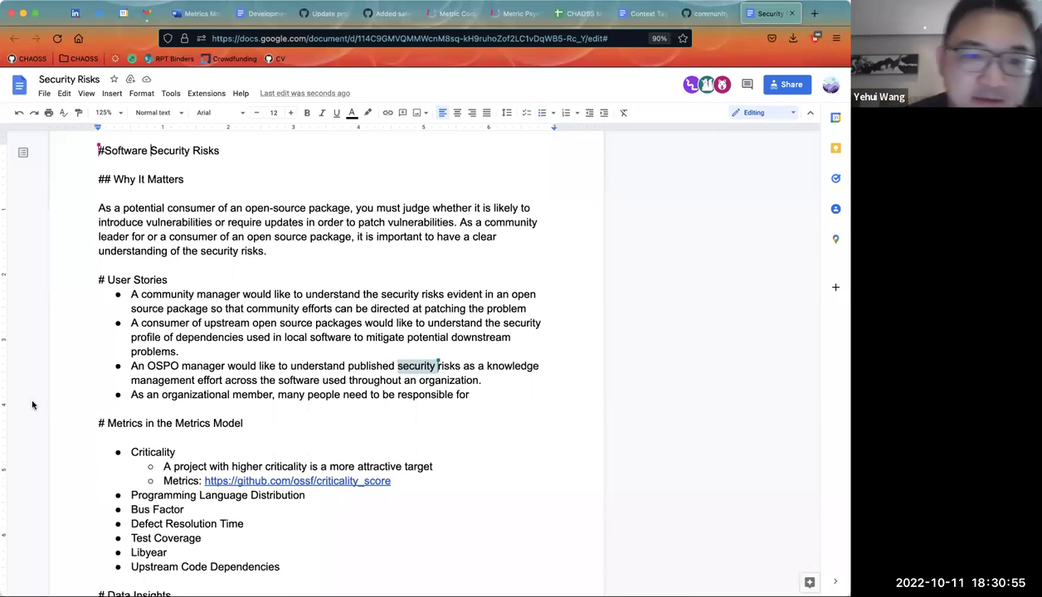
Review the metrics list around Defect Resolution Time and compare it with the user stories and the main heading
{"action": "triple_click", "coordinate": [194, 524]}
{"action": "scroll", "coordinate": [198, 524], "scroll_direction": "down", "scroll_amount": 1}
{"action": "scroll", "coordinate": [197, 524], "scroll_direction": "down", "scroll_amount": 2}
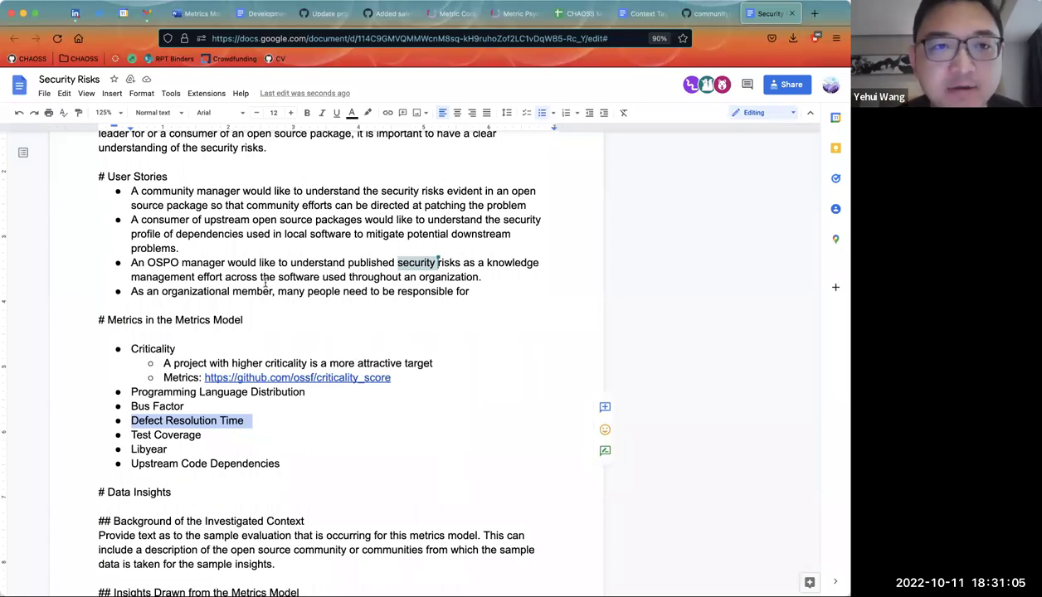
{"action": "scroll", "coordinate": [262, 278], "scroll_direction": "up", "scroll_amount": 1}
{"action": "scroll", "coordinate": [264, 282], "scroll_direction": "down", "scroll_amount": 1}
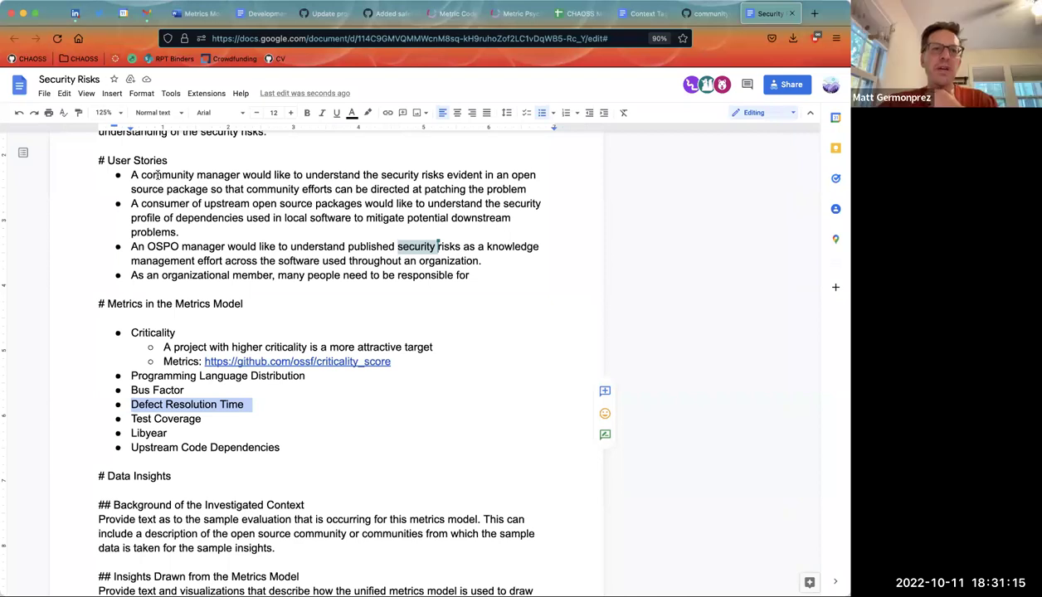
{"action": "scroll", "coordinate": [190, 246], "scroll_direction": "up", "scroll_amount": 3}
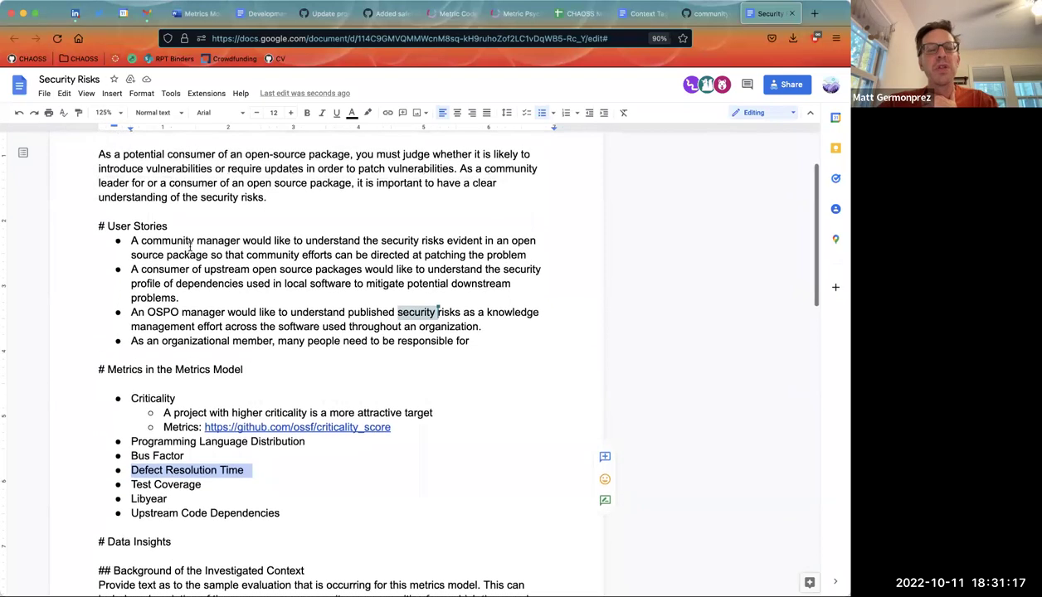
{"action": "scroll", "coordinate": [190, 246], "scroll_direction": "up", "scroll_amount": 1}
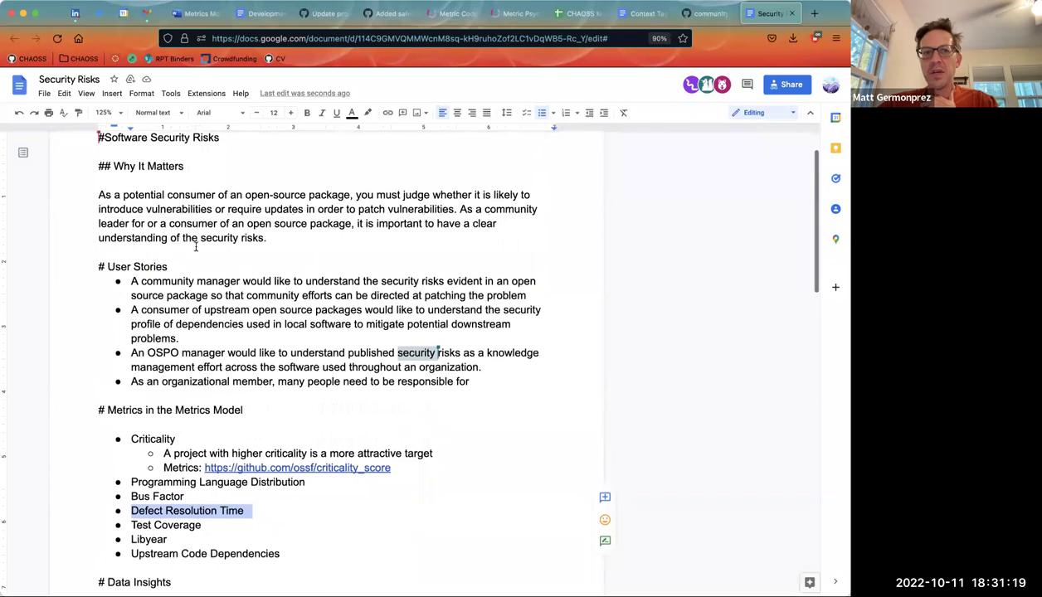
{"action": "scroll", "coordinate": [140, 146], "scroll_direction": "up", "scroll_amount": 2}
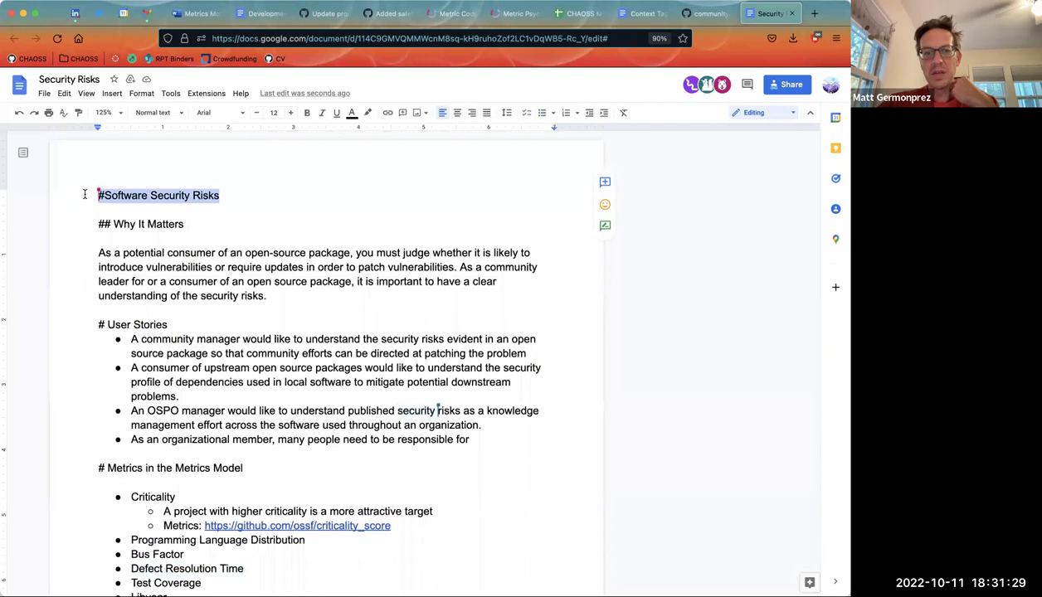
Extend the organizational member story with "attending to govt. Orders"
{"action": "left_click", "coordinate": [503, 438]}
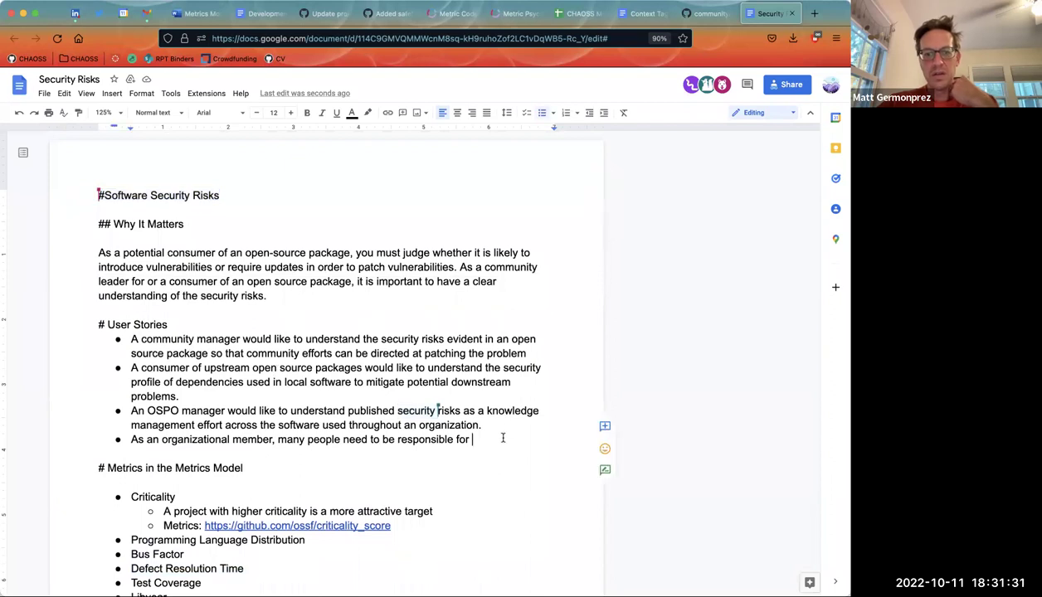
{"action": "type", "text": "attendin"}
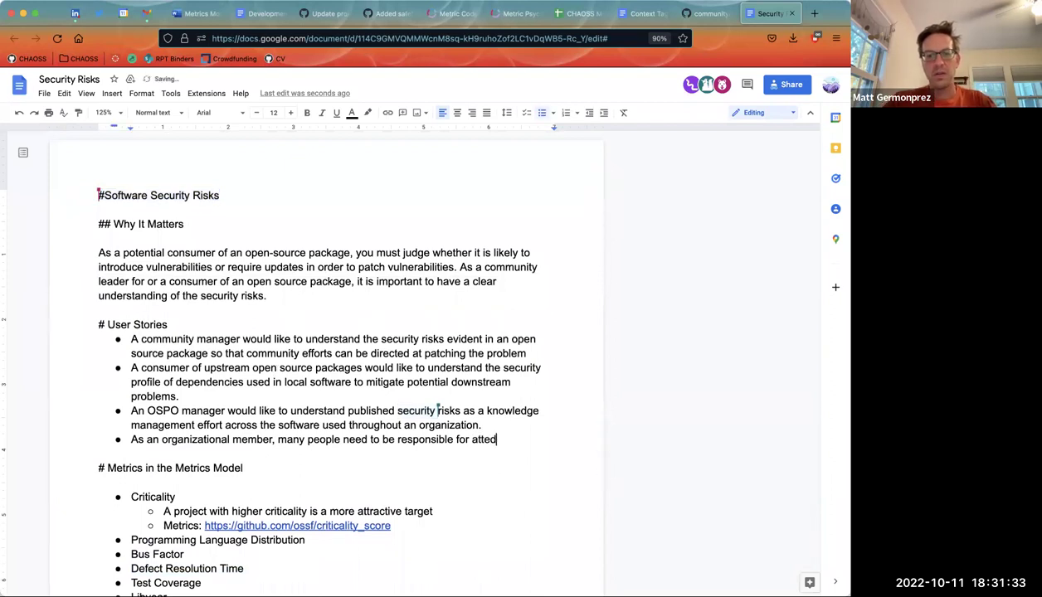
{"action": "key", "text": "BackSpace"}
{"action": "key", "text": "BackSpace"}
{"action": "key", "text": "BackSpace"}
{"action": "key", "text": "BackSpace"}
{"action": "type", "text": "endingto"}
{"action": "key", "text": "BackSpace"}
{"action": "key", "text": "BackSpace"}
{"action": "type", "text": "to"}
{"action": "key", "text": "BackSpace"}
{"action": "type", "text": "t. orders arond"}
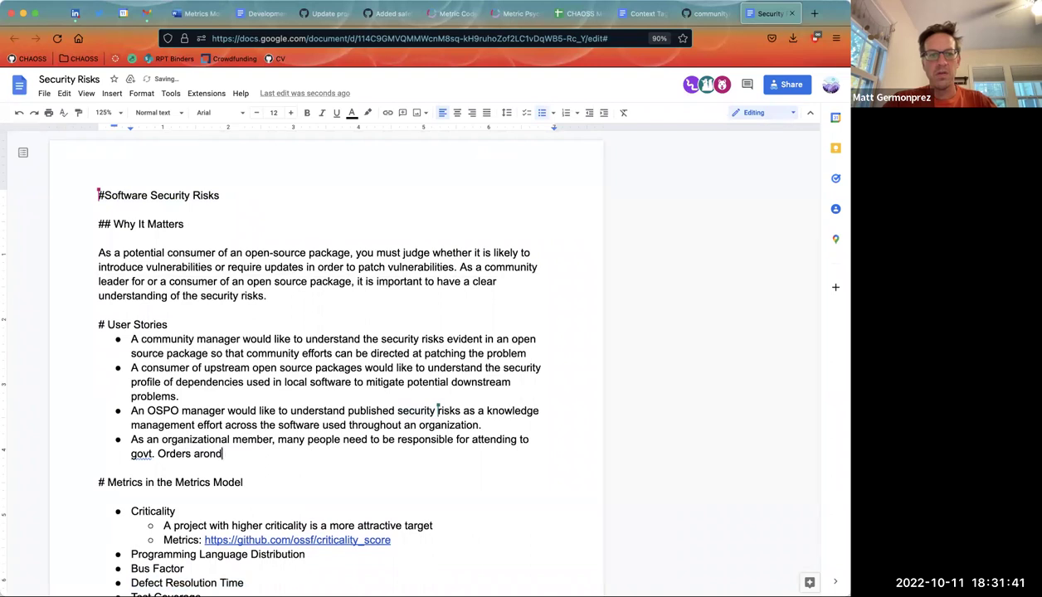
End the organizational member story with "around security." and make the word "orders" lowercase
{"action": "key", "text": "BackSpace"}
{"action": "key", "text": "BackSpace"}
{"action": "type", "text": "und security."}
{"action": "left_click", "coordinate": [163, 453]}
{"action": "key", "text": "BackSpace"}
{"action": "type", "text": "o"}
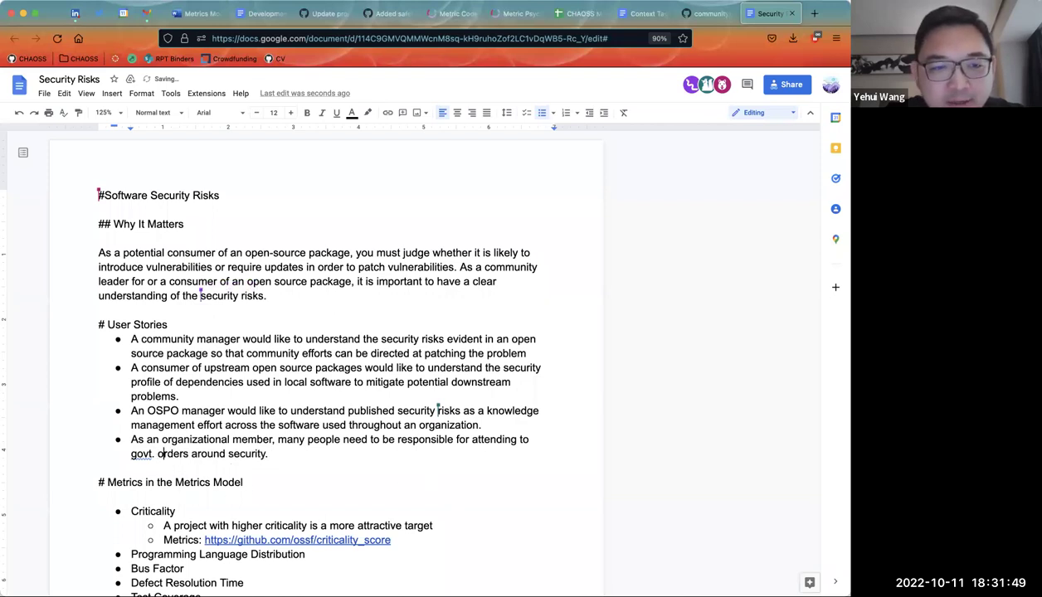
Mark the Bus Factor metric as questionable by appending "(?)" to it
{"action": "scroll", "coordinate": [317, 520], "scroll_direction": "down", "scroll_amount": 3}
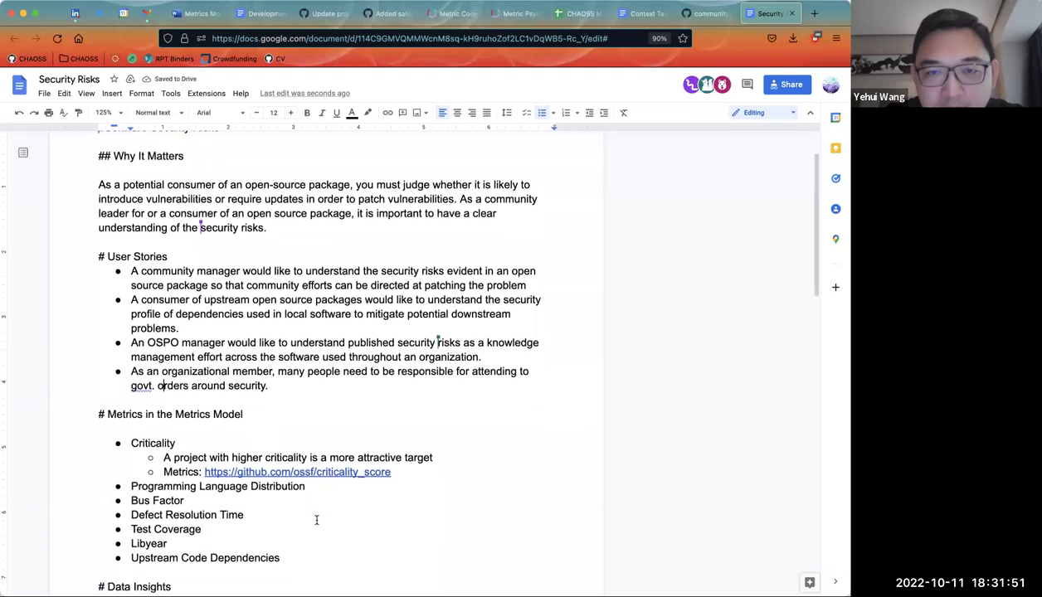
{"action": "left_click", "coordinate": [196, 501]}
{"action": "type", "text": "("}
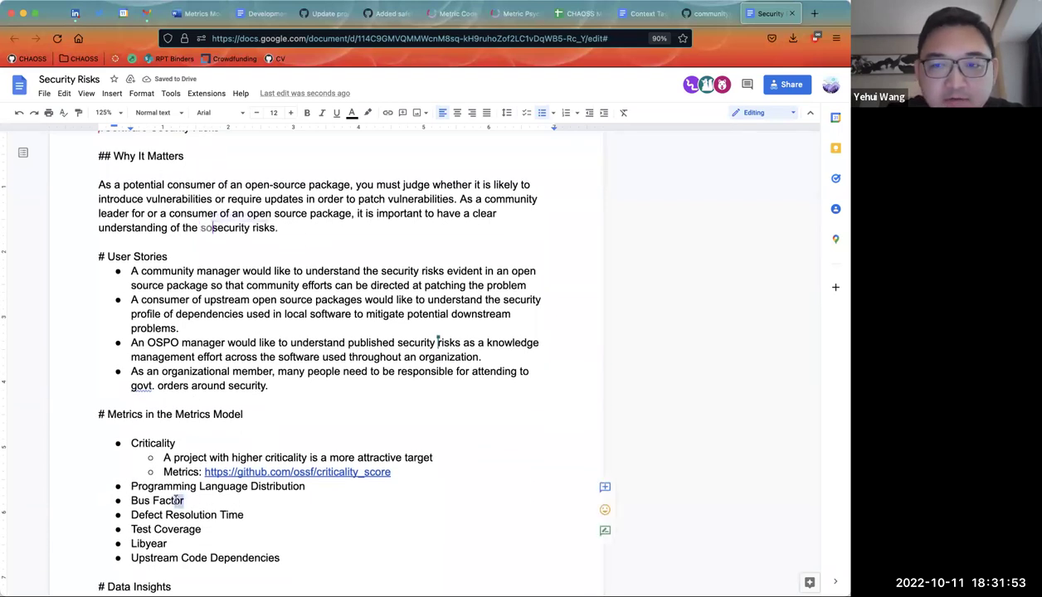
{"action": "type", "text": "?)"}
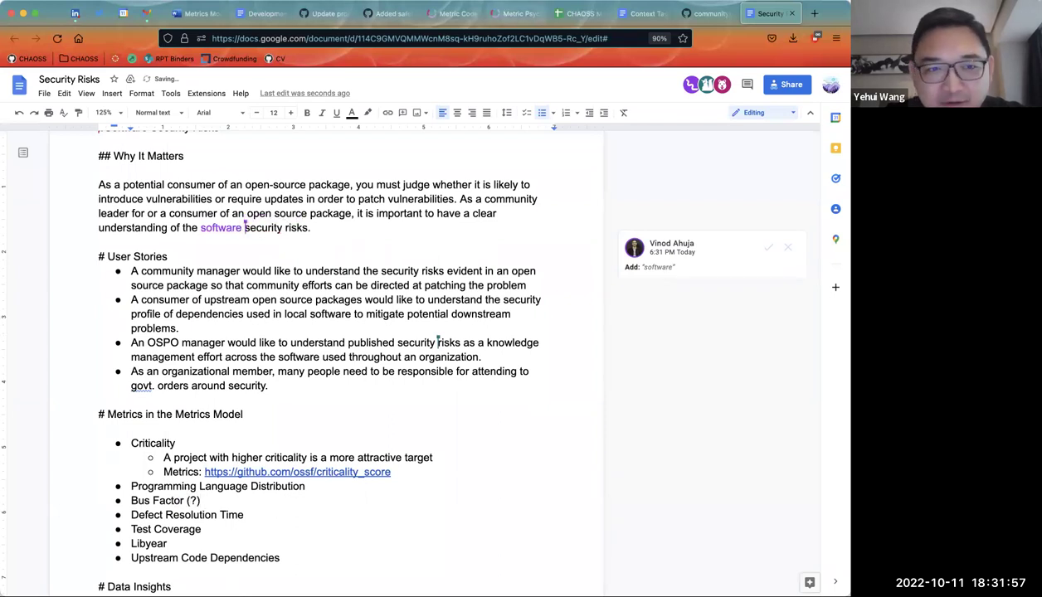
Check the Project Security Risk row in the CHAOSS Metrics spreadsheet and return to the Security Risks document
{"action": "left_click", "coordinate": [580, 13]}
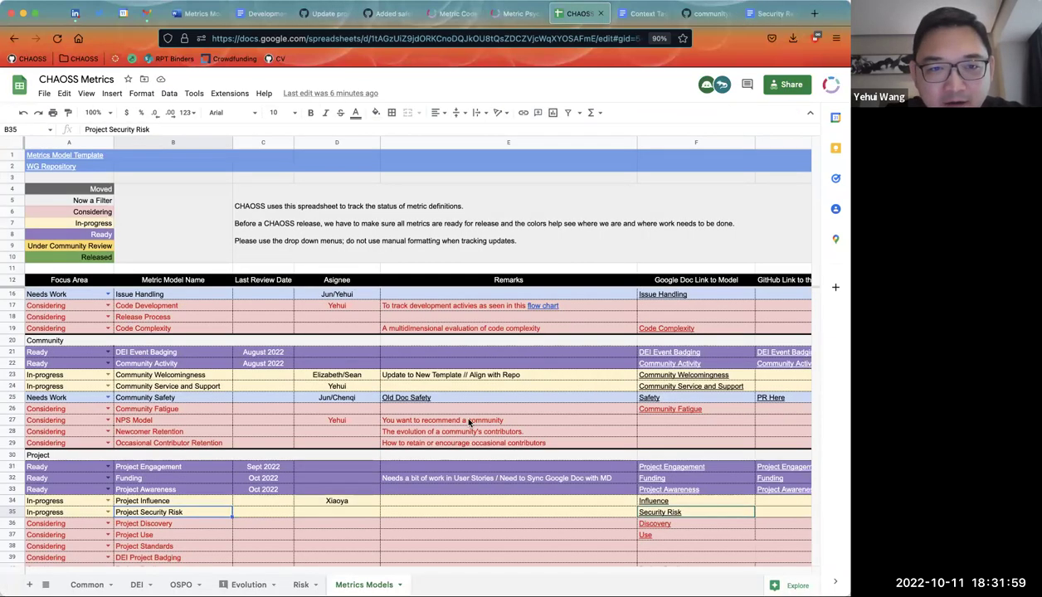
{"action": "scroll", "coordinate": [469, 423], "scroll_direction": "down", "scroll_amount": 1}
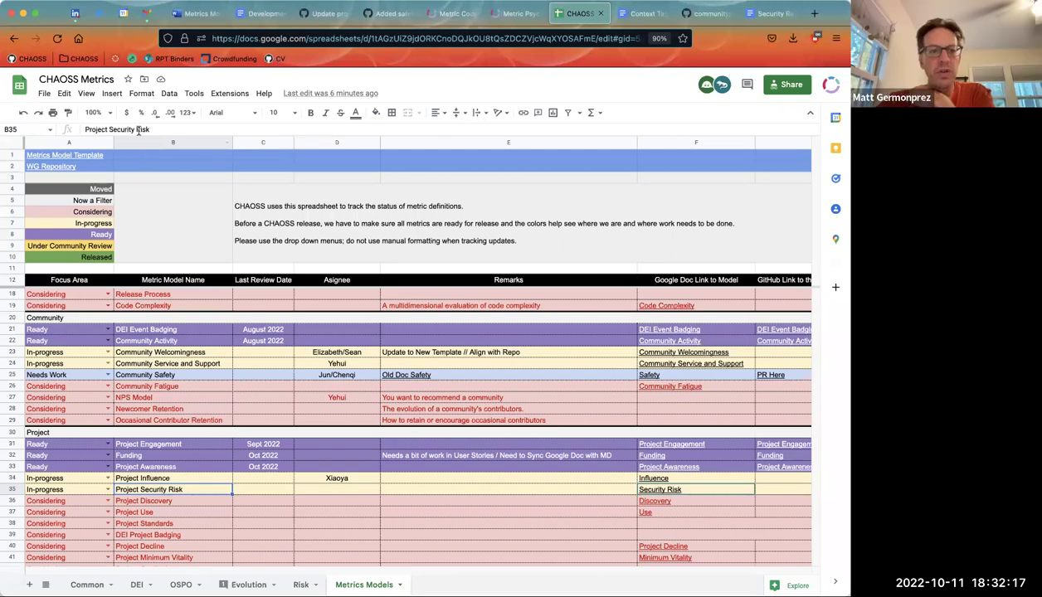
{"action": "left_click", "coordinate": [767, 13]}
Add an empty bullet below Upstream Code Dependencies in the metrics list
{"action": "scroll", "coordinate": [516, 368], "scroll_direction": "down", "scroll_amount": 2}
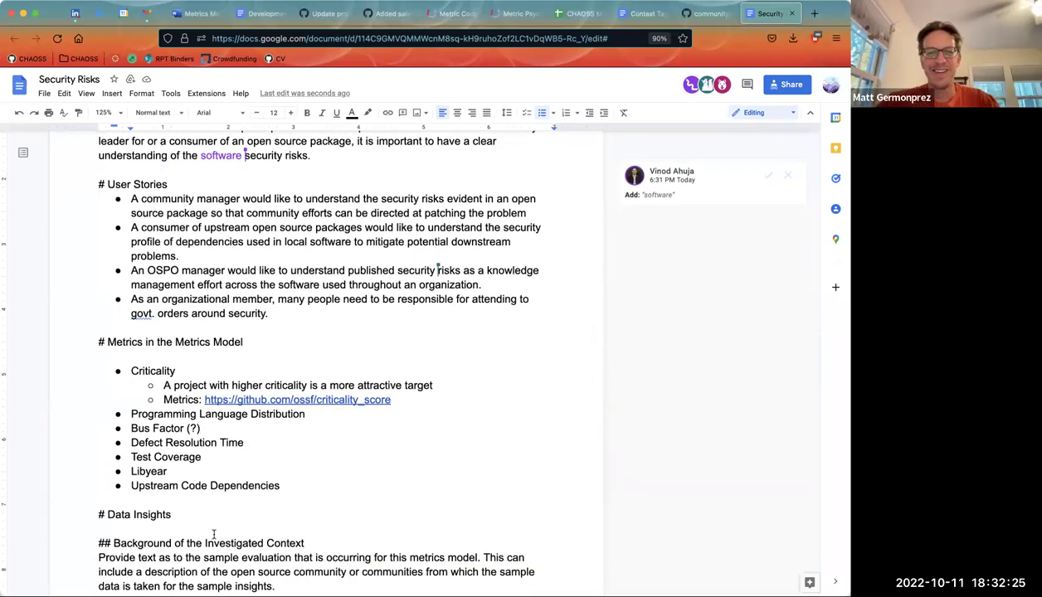
{"action": "left_click", "coordinate": [297, 487]}
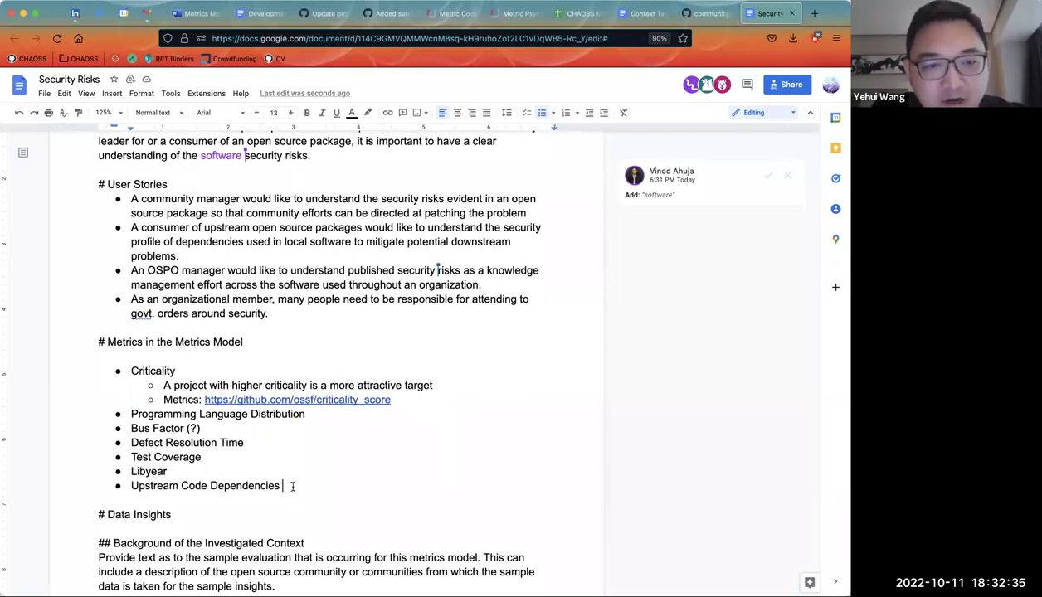
{"action": "key", "text": "Return"}
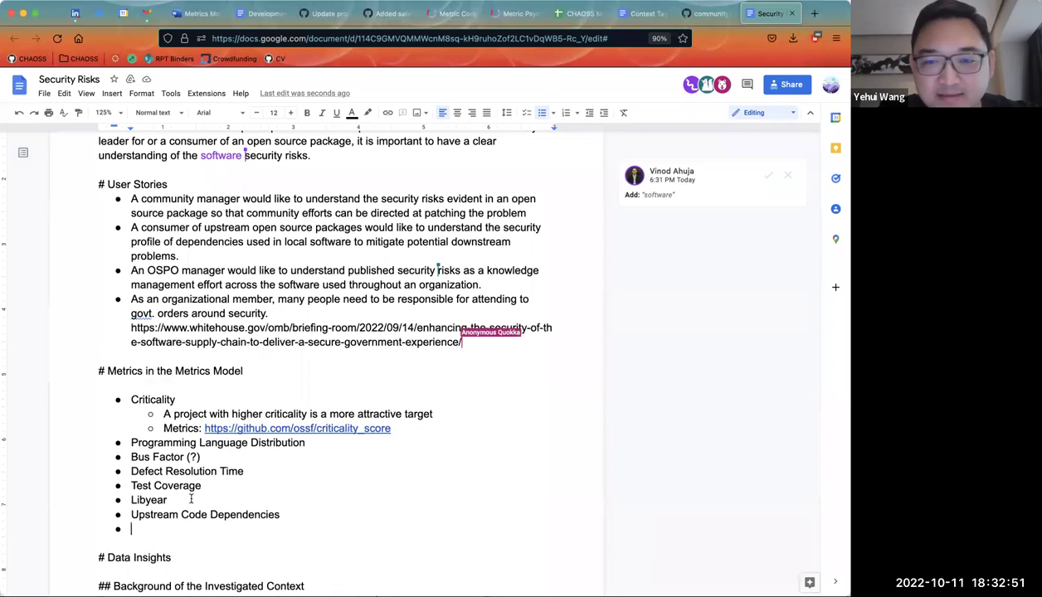
{"action": "scroll", "coordinate": [166, 477], "scroll_direction": "down", "scroll_amount": 2}
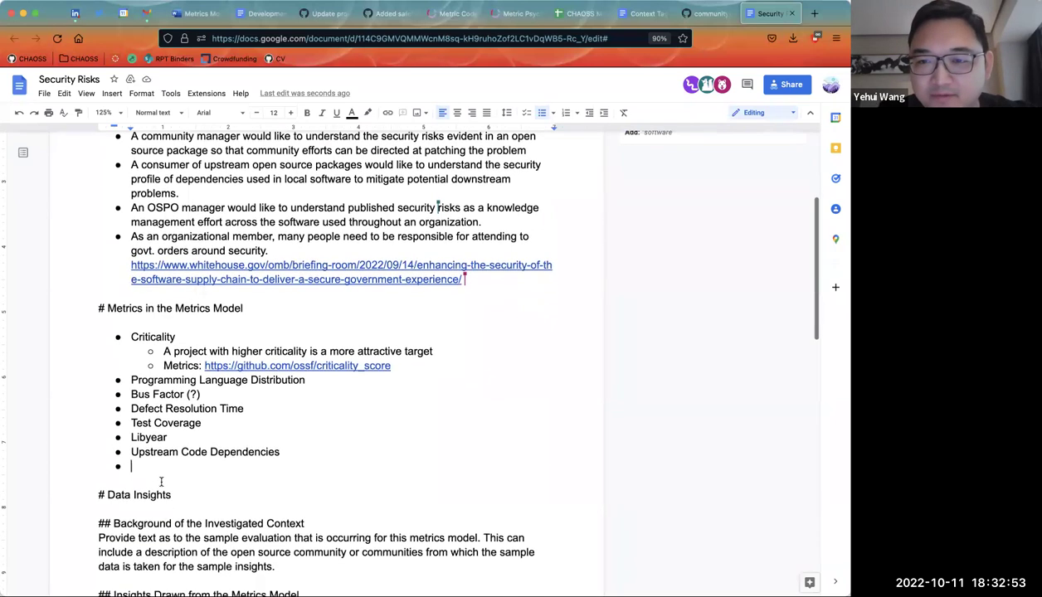
{"action": "left_click", "coordinate": [150, 467]}
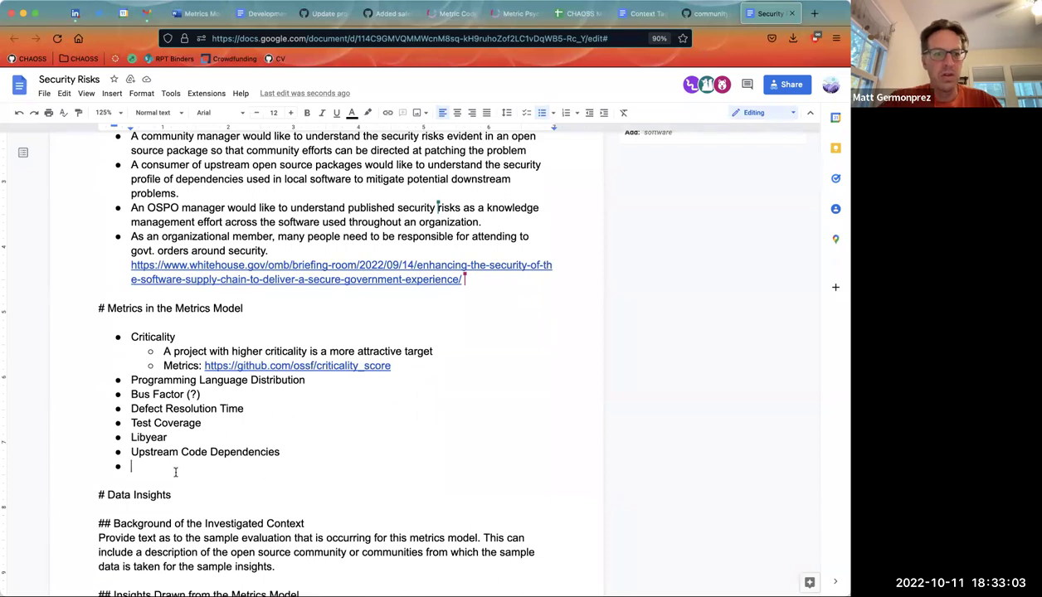
{"action": "scroll", "coordinate": [175, 471], "scroll_direction": "down", "scroll_amount": 2}
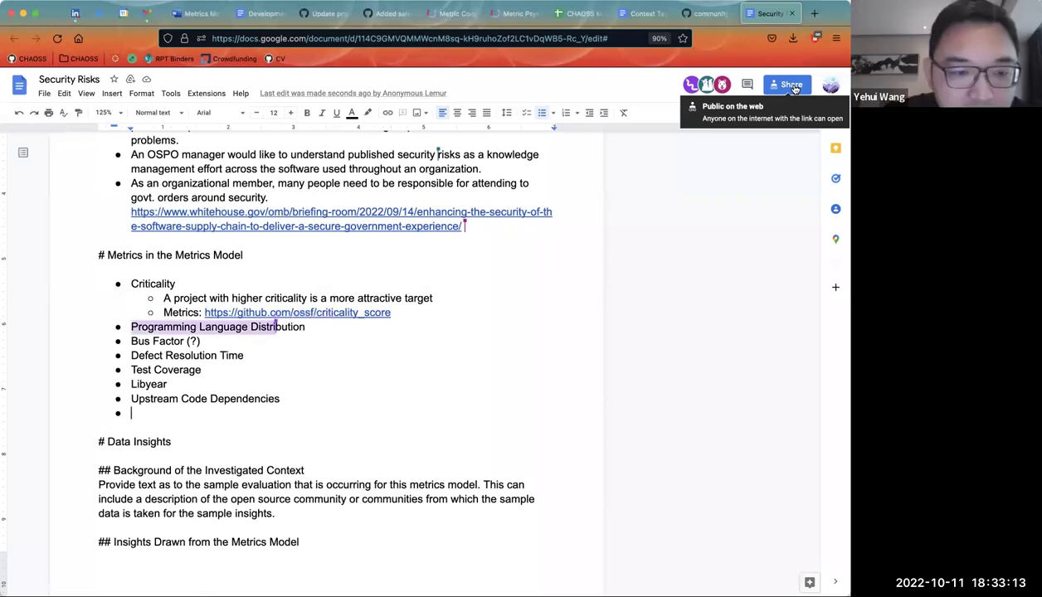
Check the document's sharing settings, keeping general access at "Anyone with the link"
{"action": "left_click", "coordinate": [792, 86]}
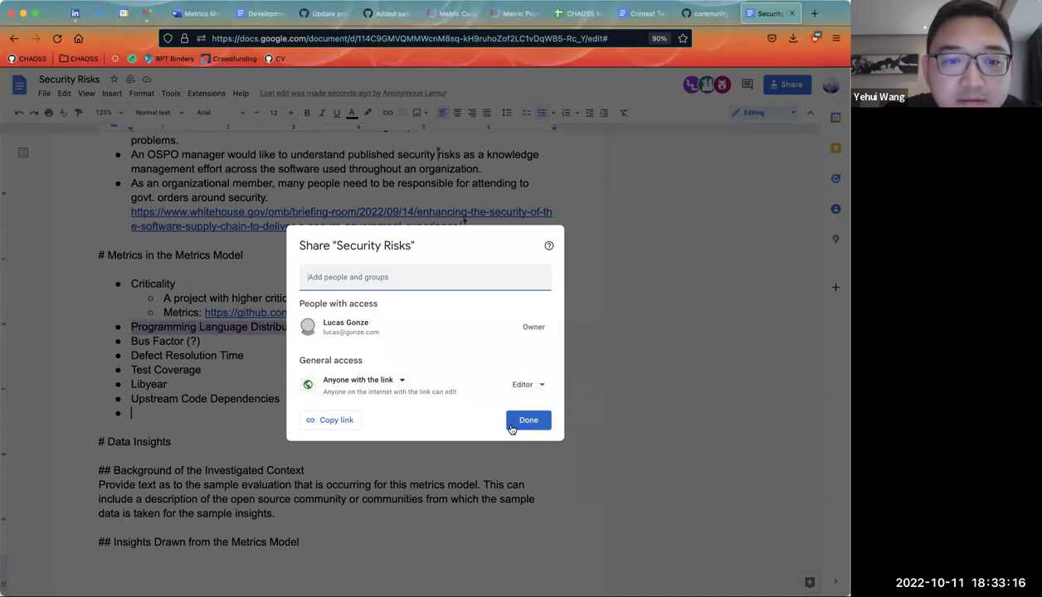
{"action": "left_click", "coordinate": [398, 380]}
{"action": "left_click", "coordinate": [404, 475]}
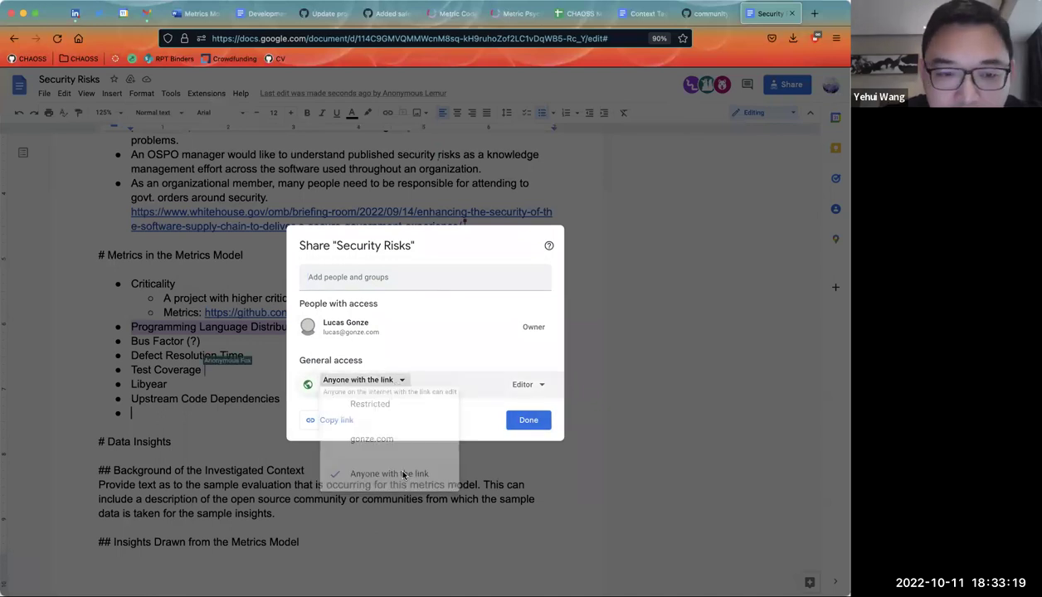
{"action": "left_click", "coordinate": [529, 420]}
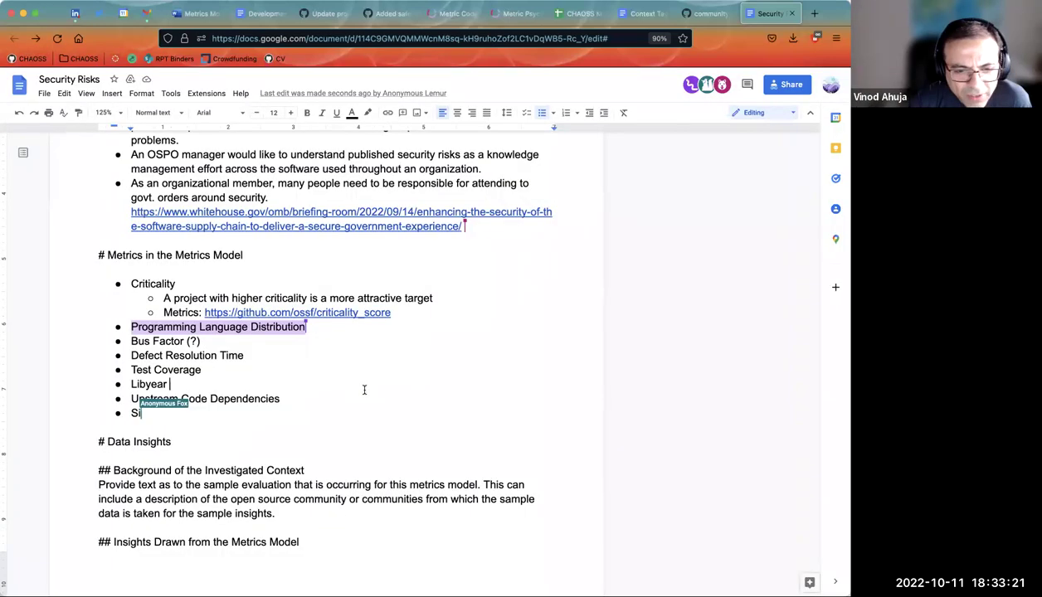